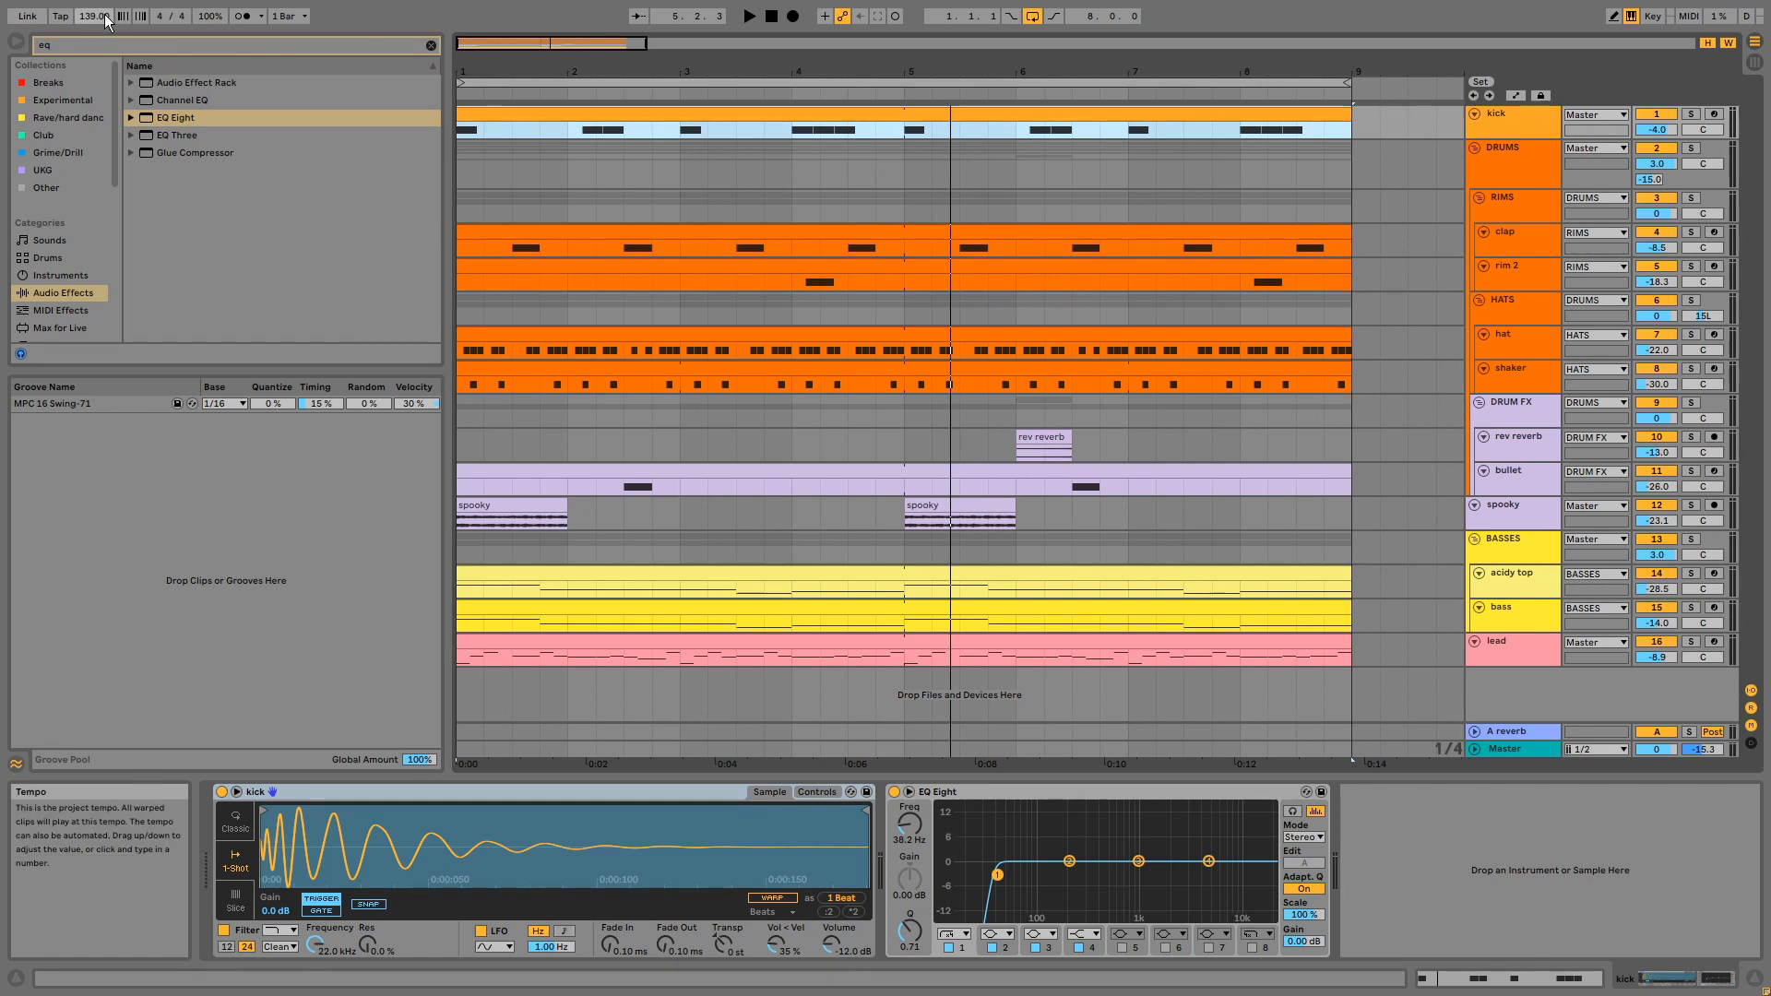
Step: Audition the kick track alone by soloing it and playing its clip from the start, and turn its solo off
{"action": "left_click", "coordinate": [1691, 114]}
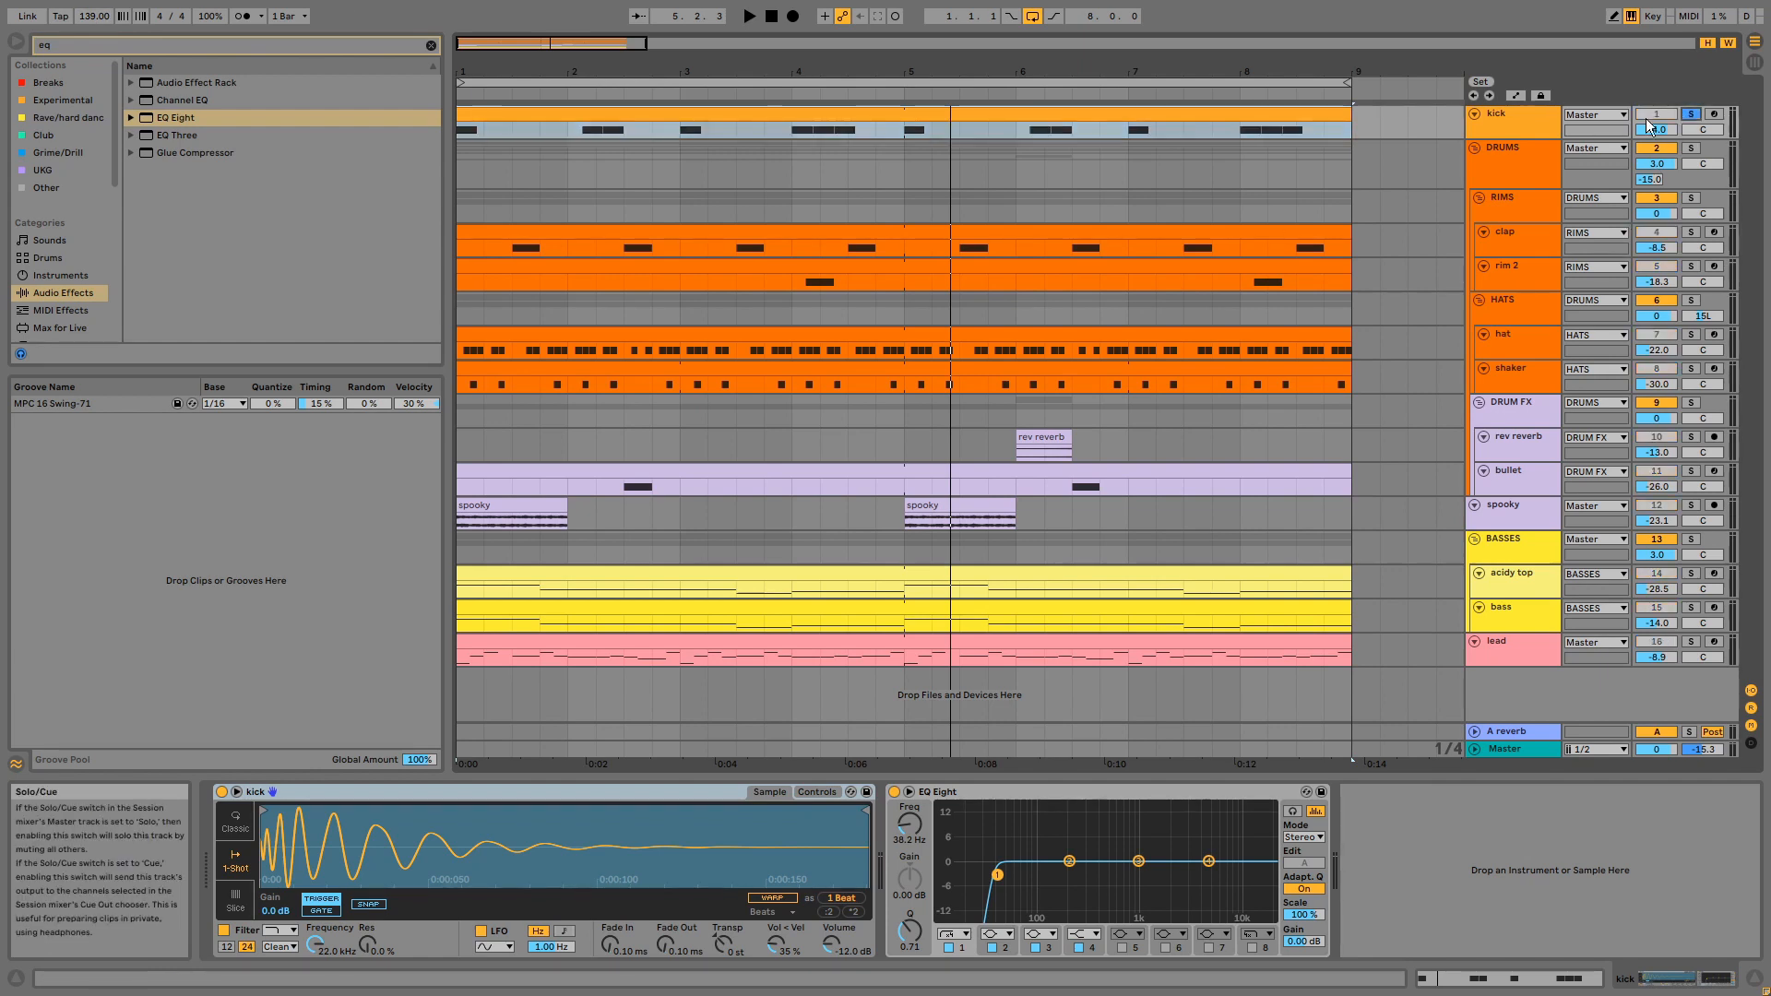
{"action": "left_click", "coordinate": [1251, 112]}
{"action": "key", "text": "space"}
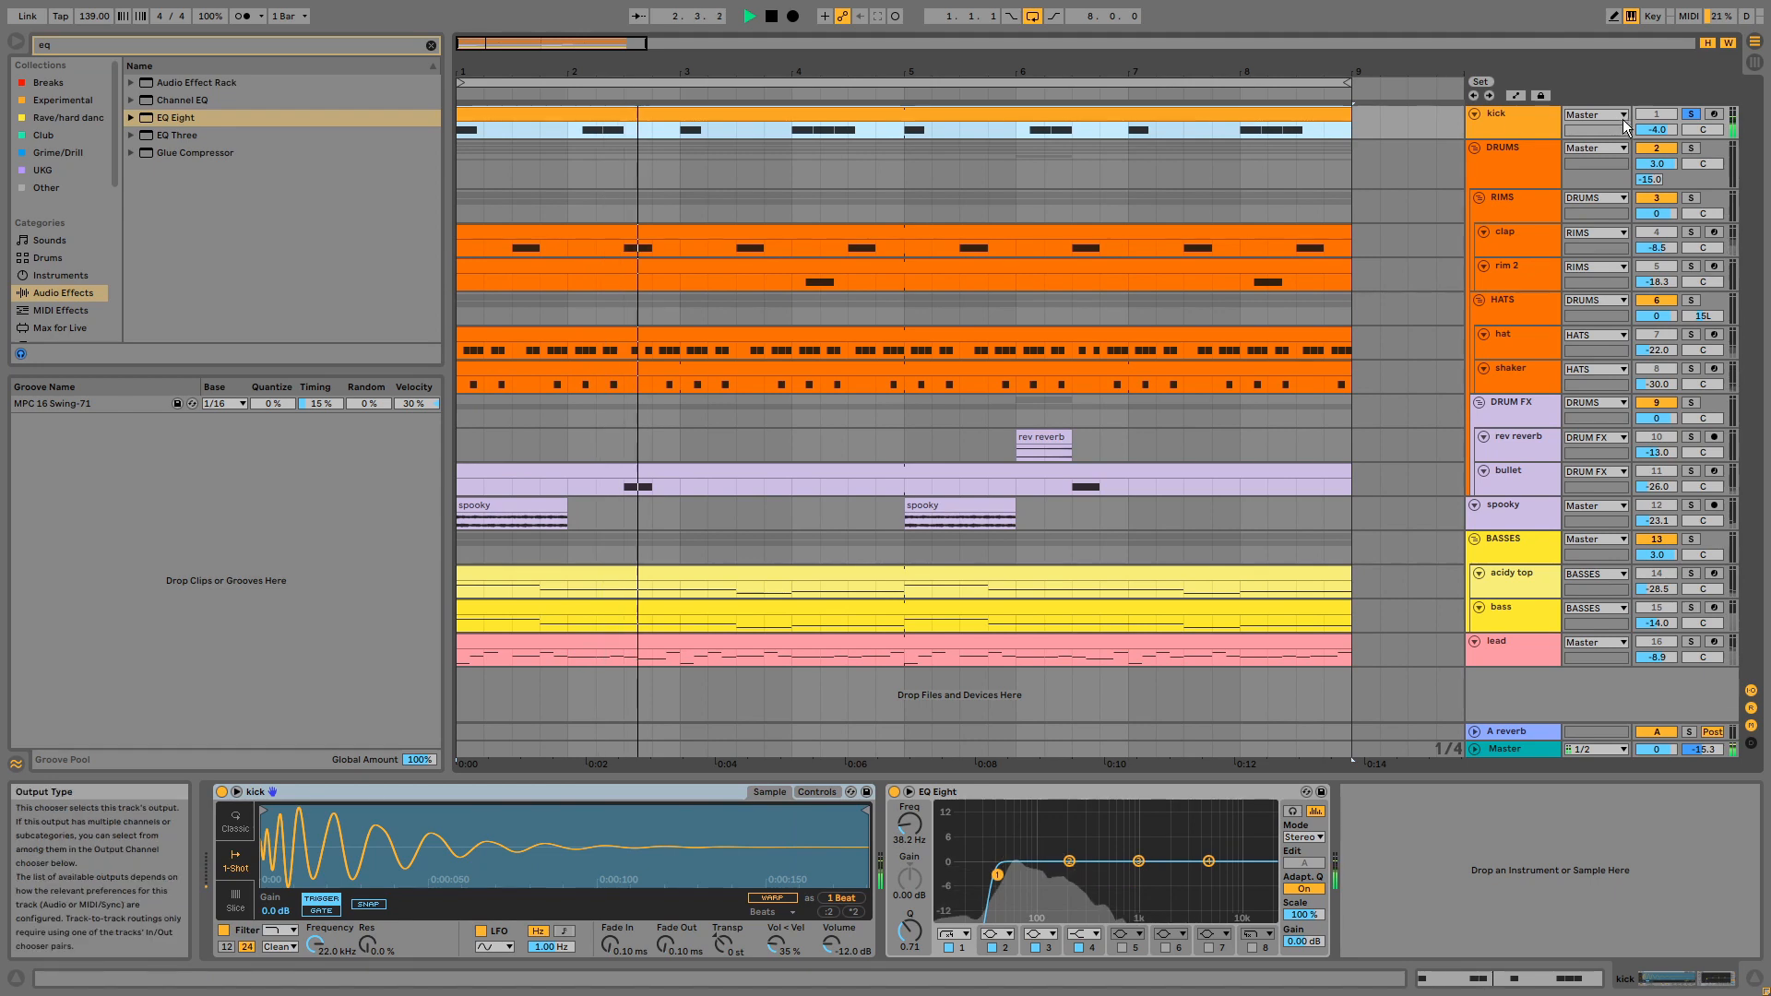
{"action": "left_click", "coordinate": [1691, 114]}
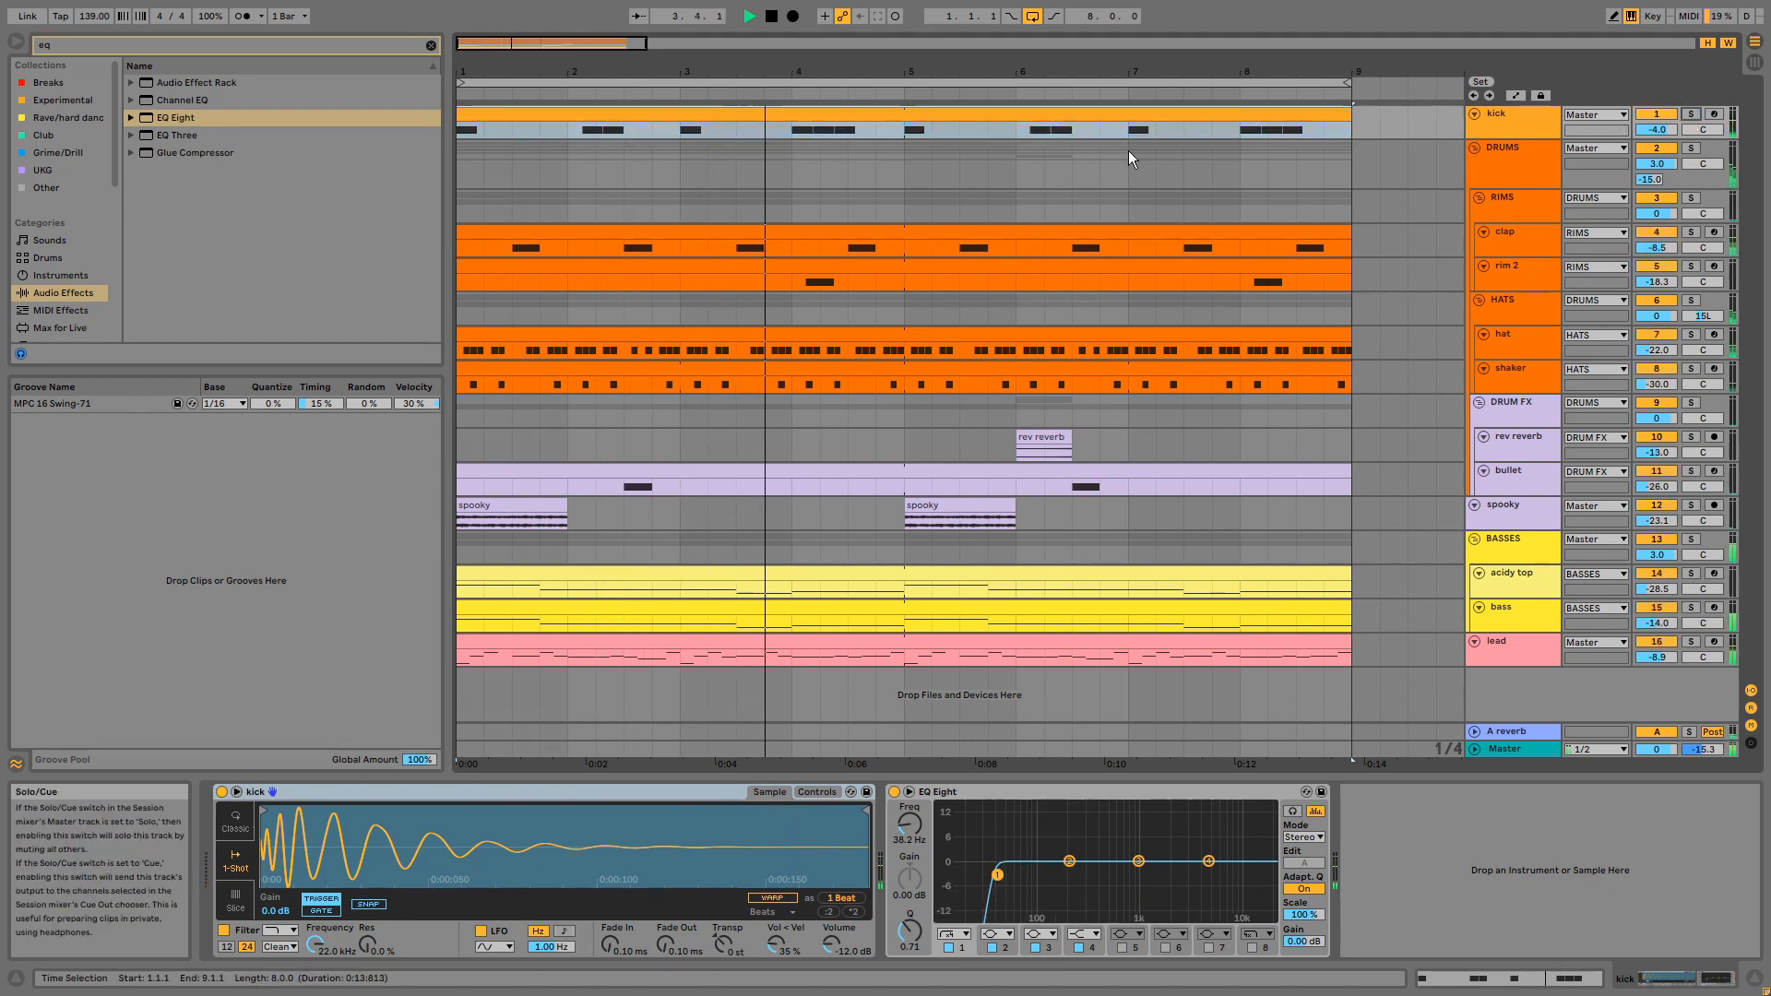
Step: Examine the kick clip's MIDI note pattern, return to the kick's devices and stop playback
{"action": "double_click", "coordinate": [1067, 111]}
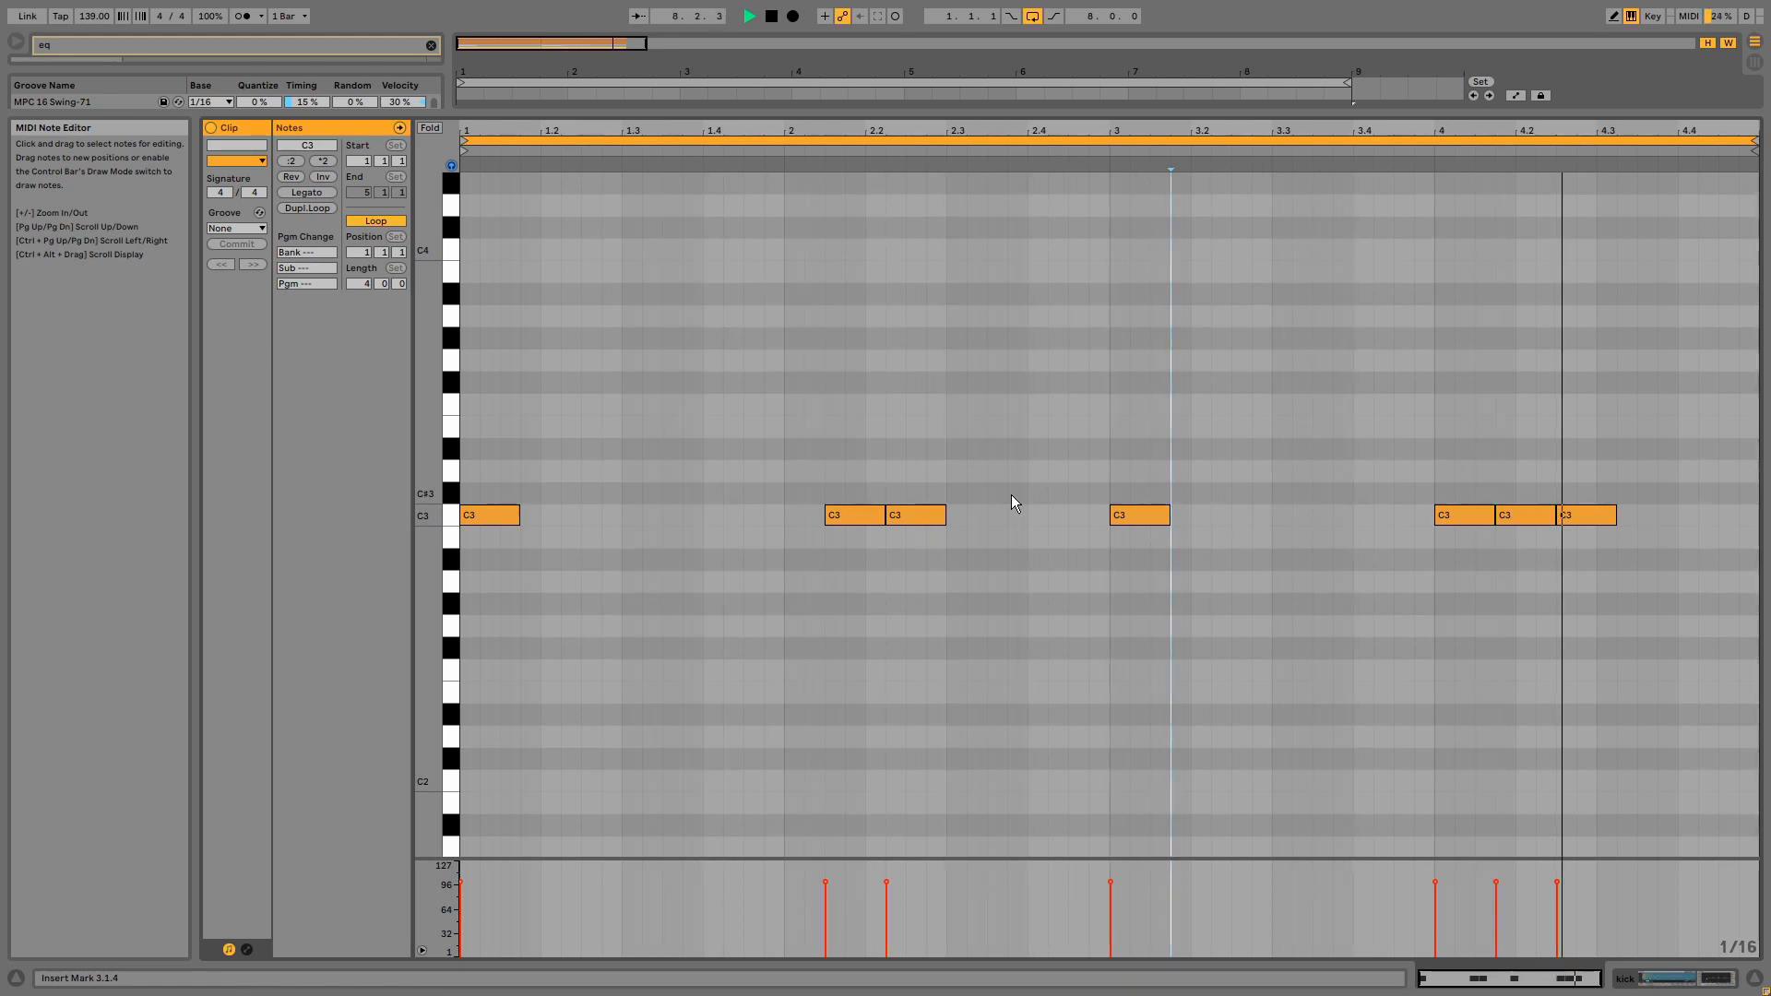
{"action": "key", "text": "shift+Tab"}
{"action": "key", "text": "space"}
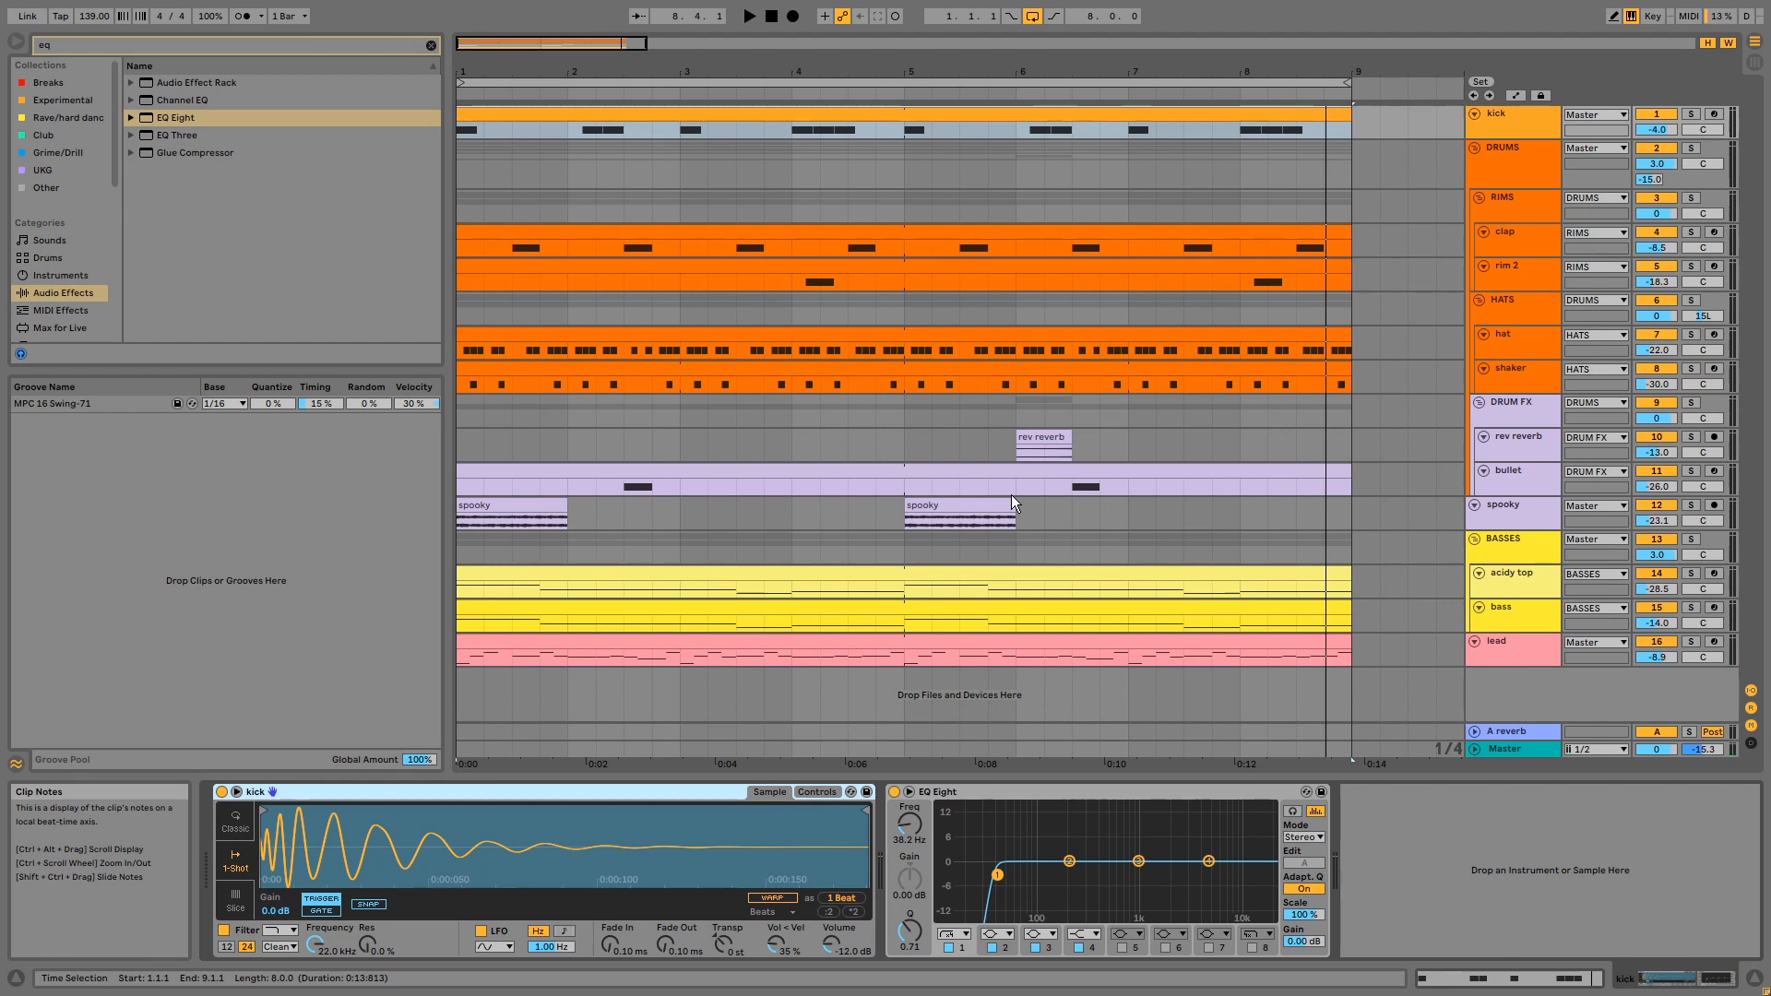
Step: Inspect the devices and clips of the clap and rim 2 tracks and audition the RIMS group in solo
{"action": "left_click", "coordinate": [1497, 240]}
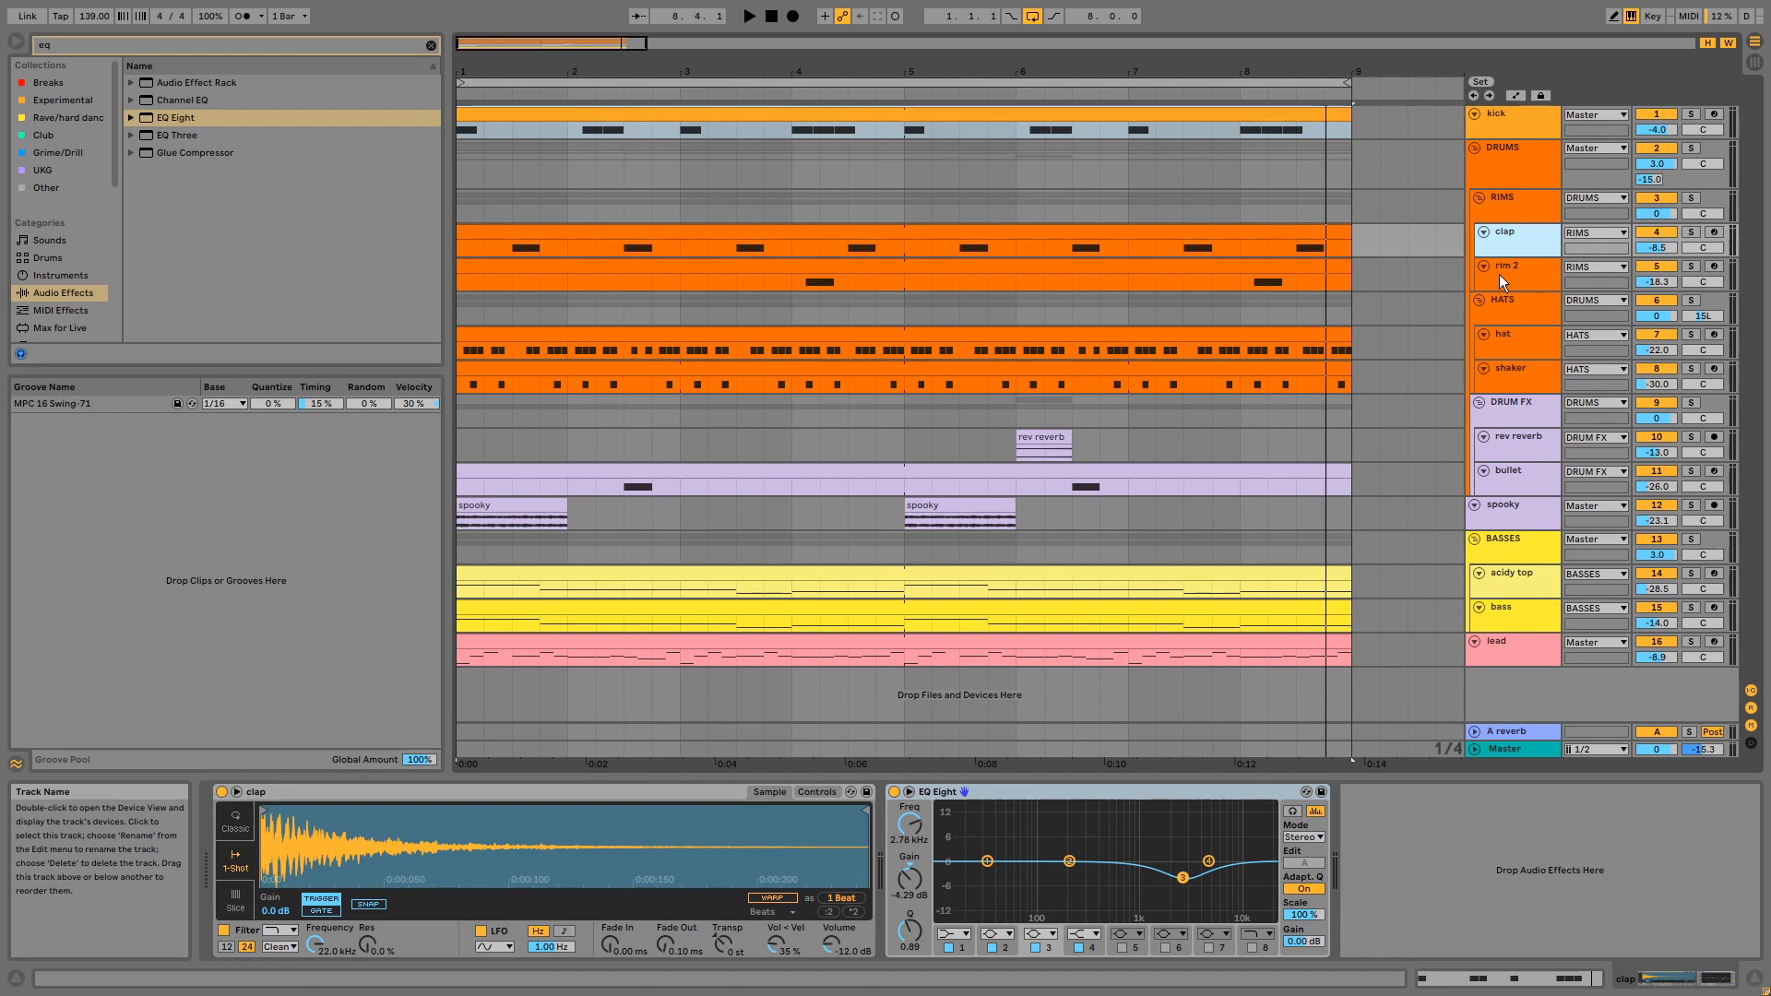
{"action": "left_click", "coordinate": [1499, 280]}
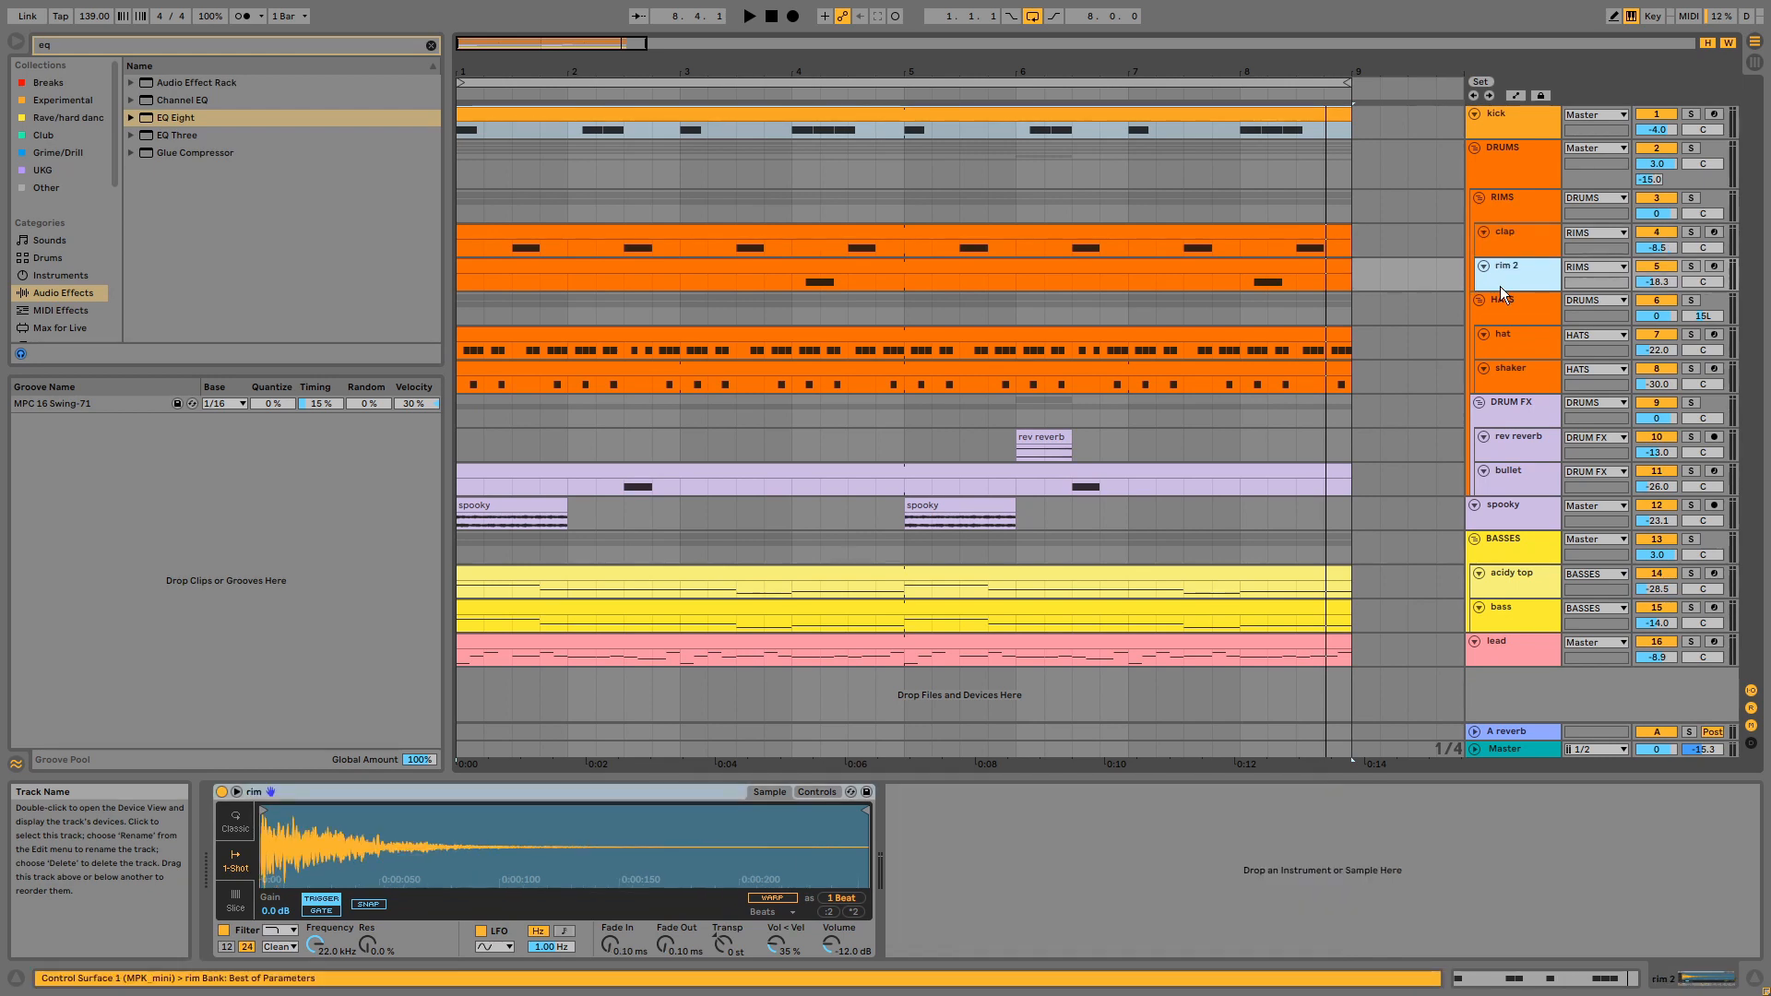
{"action": "left_click", "coordinate": [1692, 197]}
{"action": "left_click", "coordinate": [1239, 229]}
{"action": "key", "text": "space"}
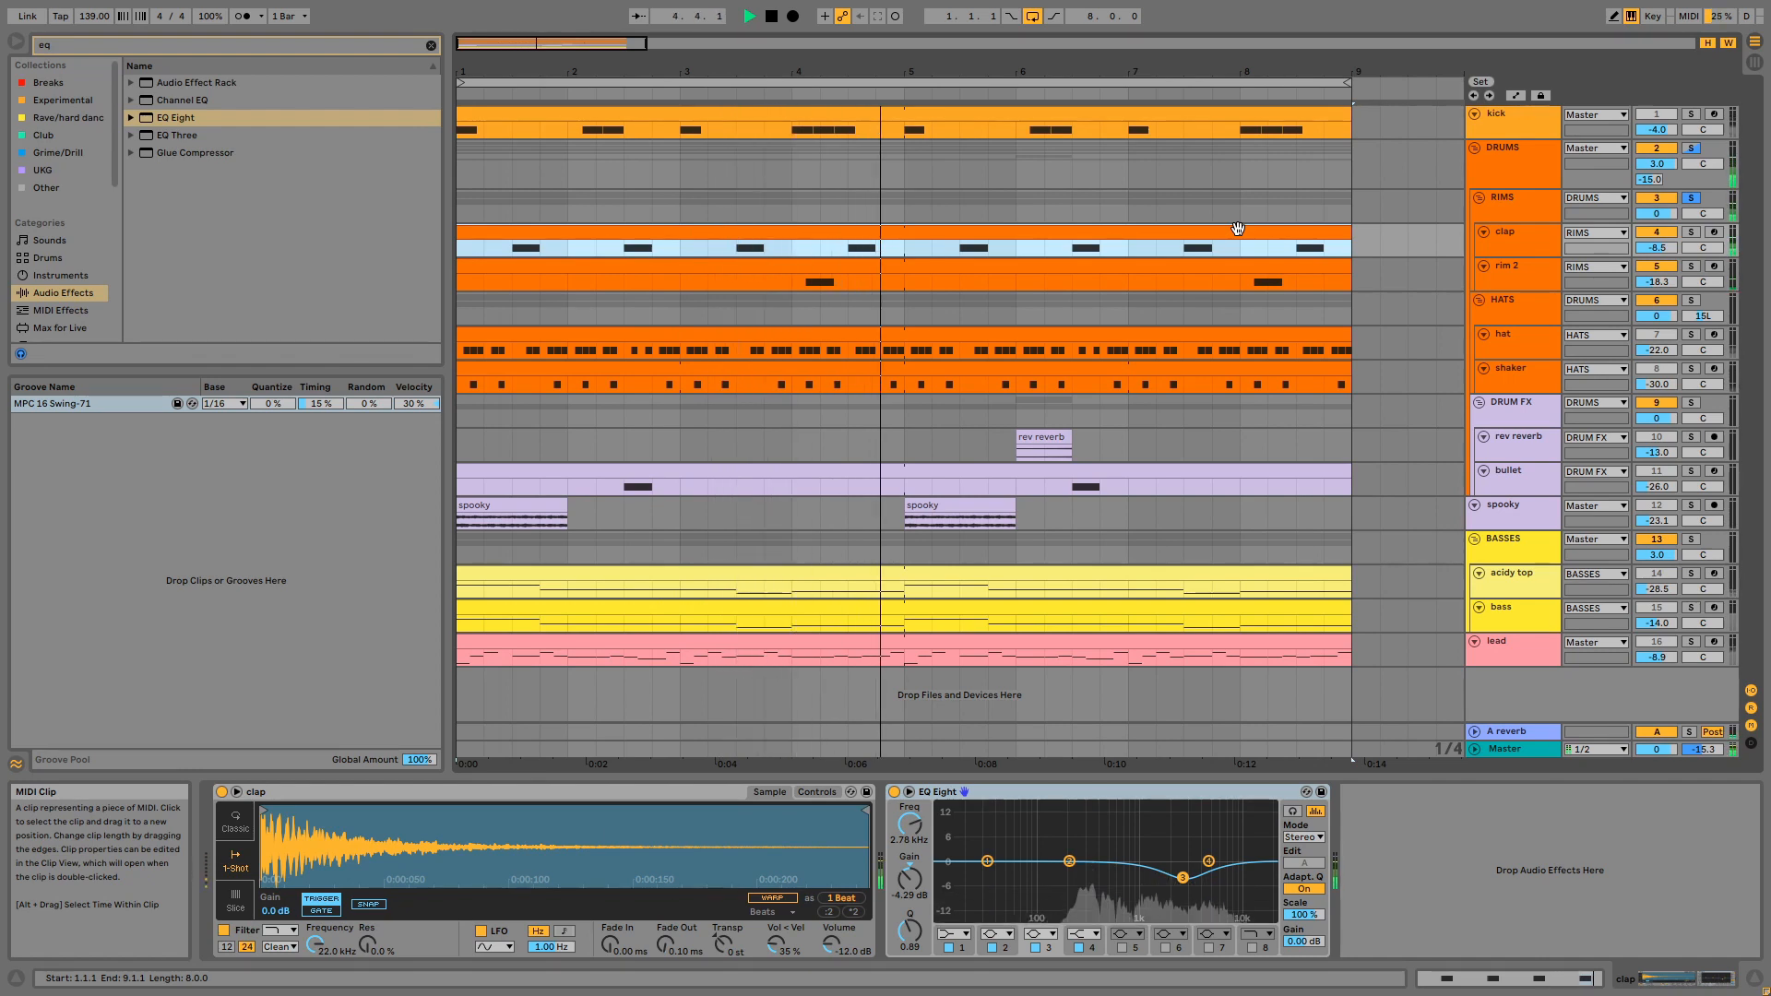
{"action": "double_click", "coordinate": [1200, 268]}
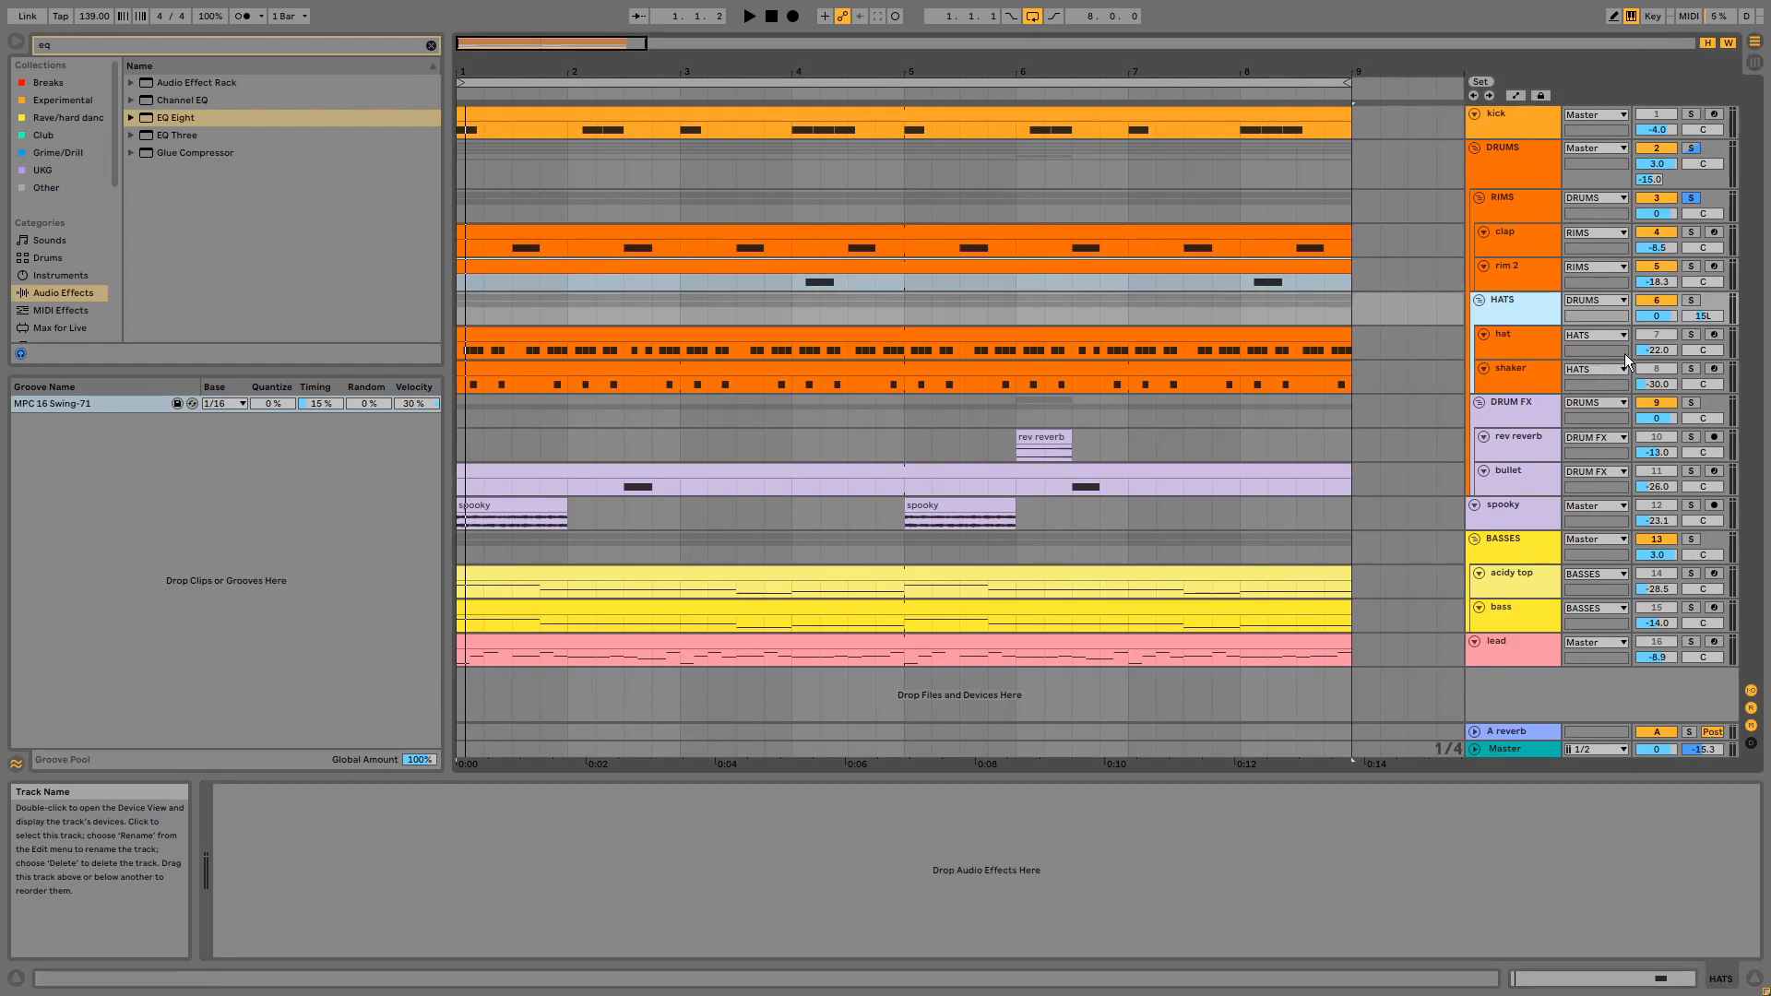
Step: Audition the HATS group in solo from the start of the hat clip, and turn the solo off
{"action": "left_click", "coordinate": [1691, 300]}
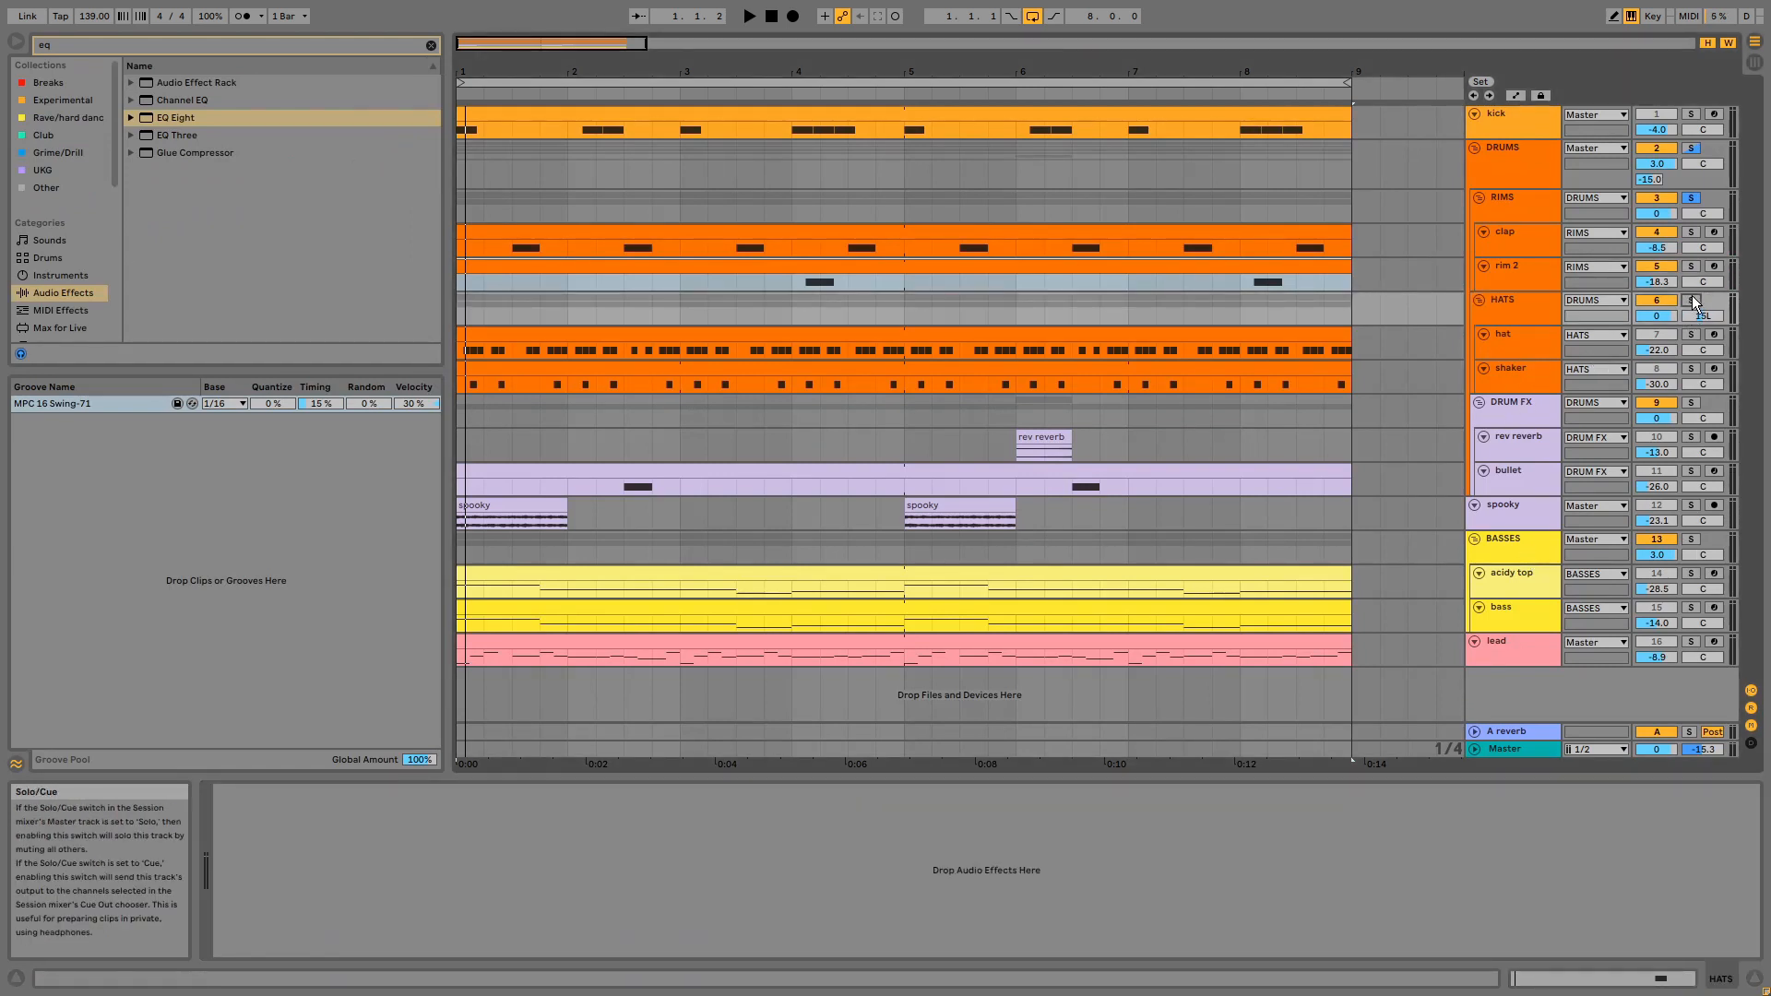
{"action": "left_click", "coordinate": [1296, 329]}
{"action": "key", "text": "space"}
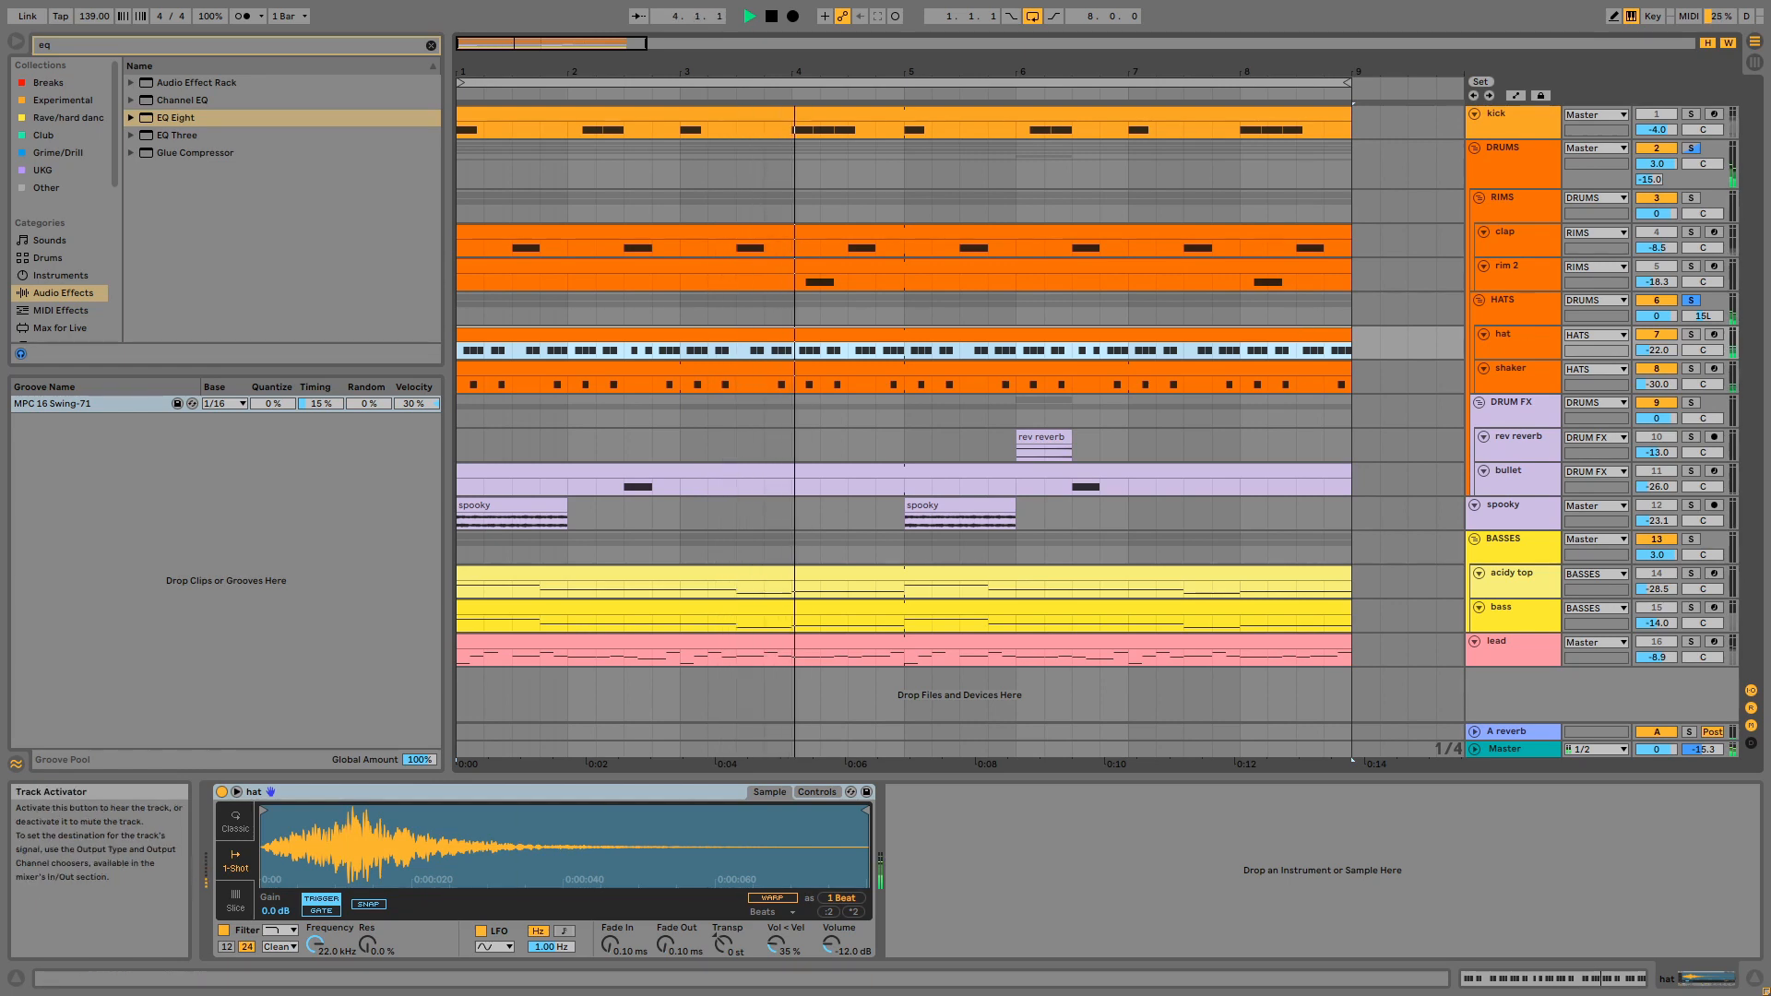
{"action": "left_click", "coordinate": [1689, 301]}
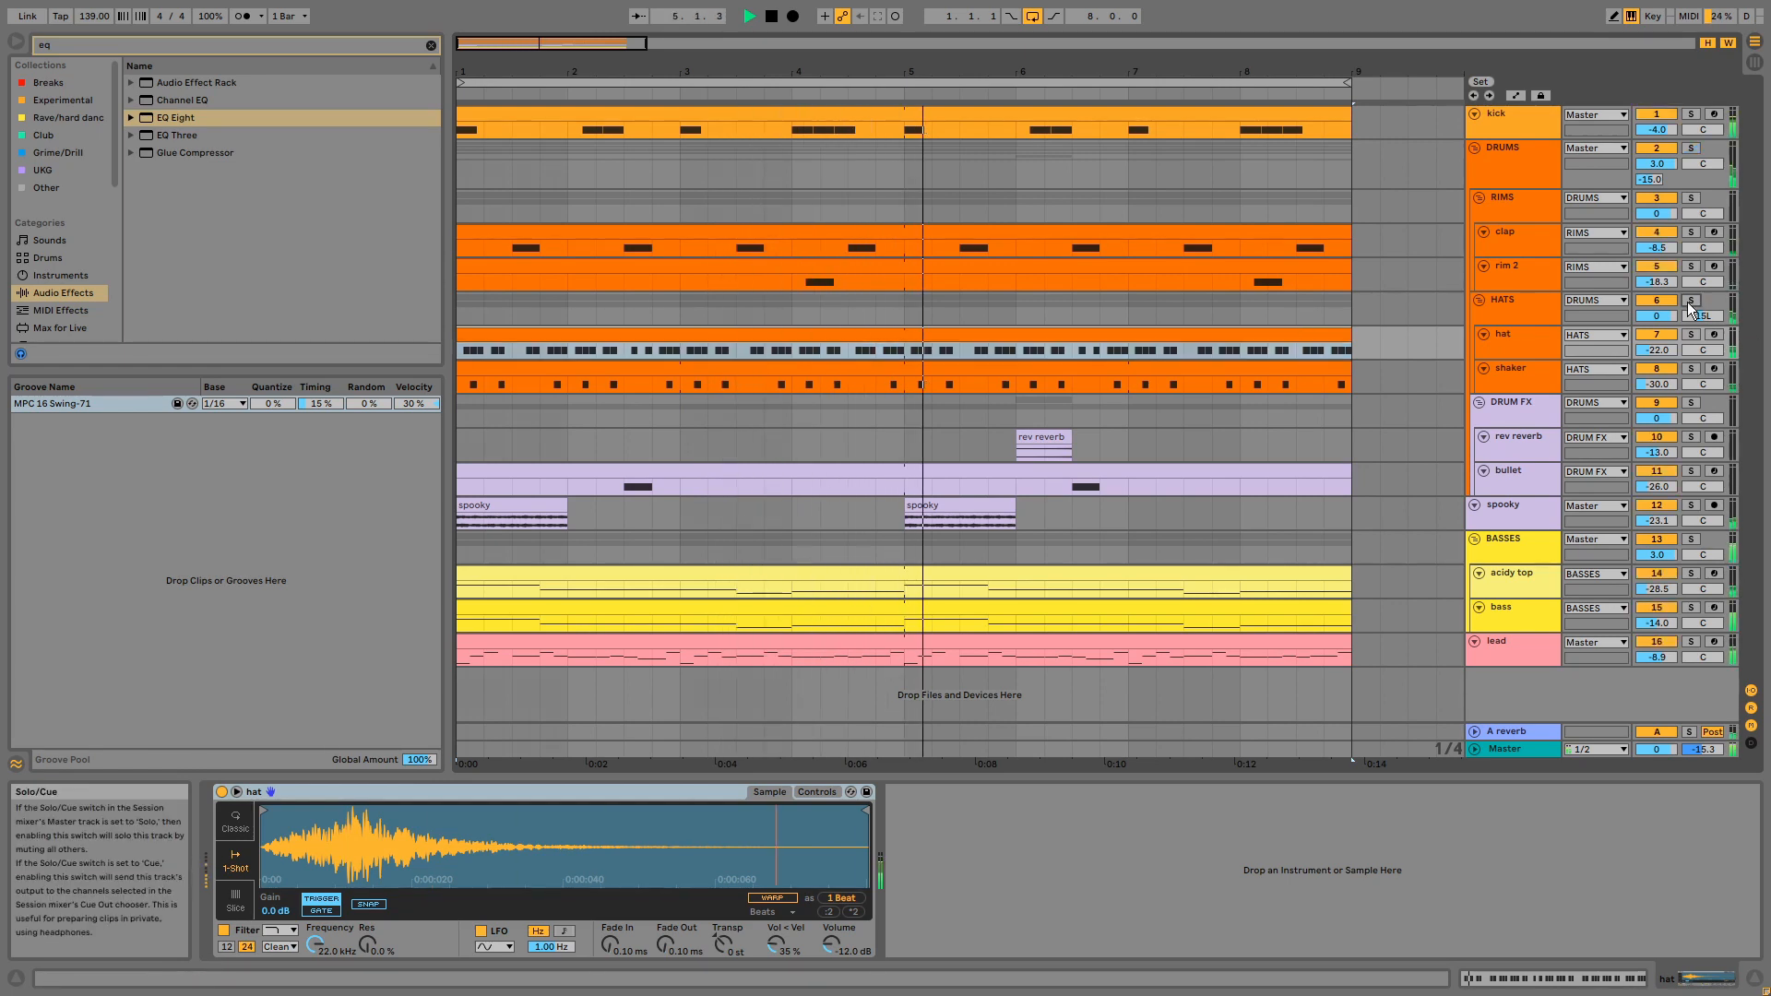
Step: Examine the hat clip's MIDI notes and velocities, and return to the hat track's devices
{"action": "double_click", "coordinate": [1316, 332]}
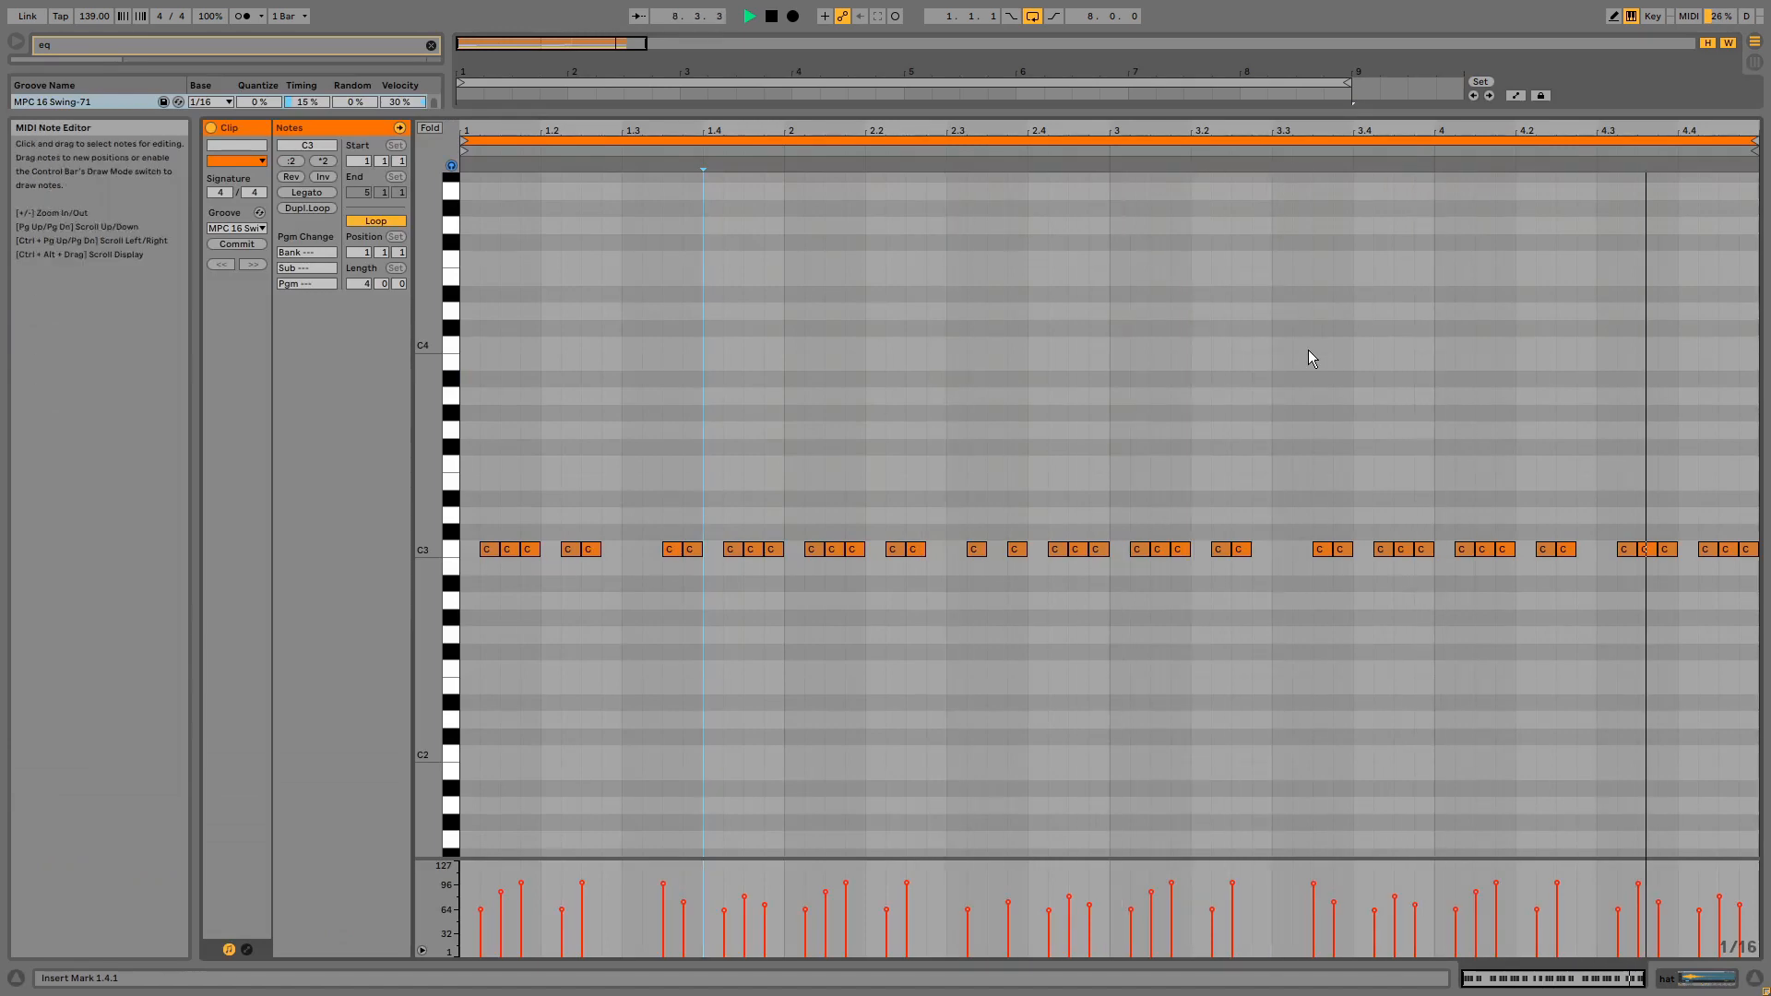
{"action": "key", "text": "shift+Tab"}
{"action": "key", "text": "space"}
Step: Audition the HATS group in solo while examining the shaker clip's MIDI notes and the shaker's part in the loop
{"action": "double_click", "coordinate": [1202, 369]}
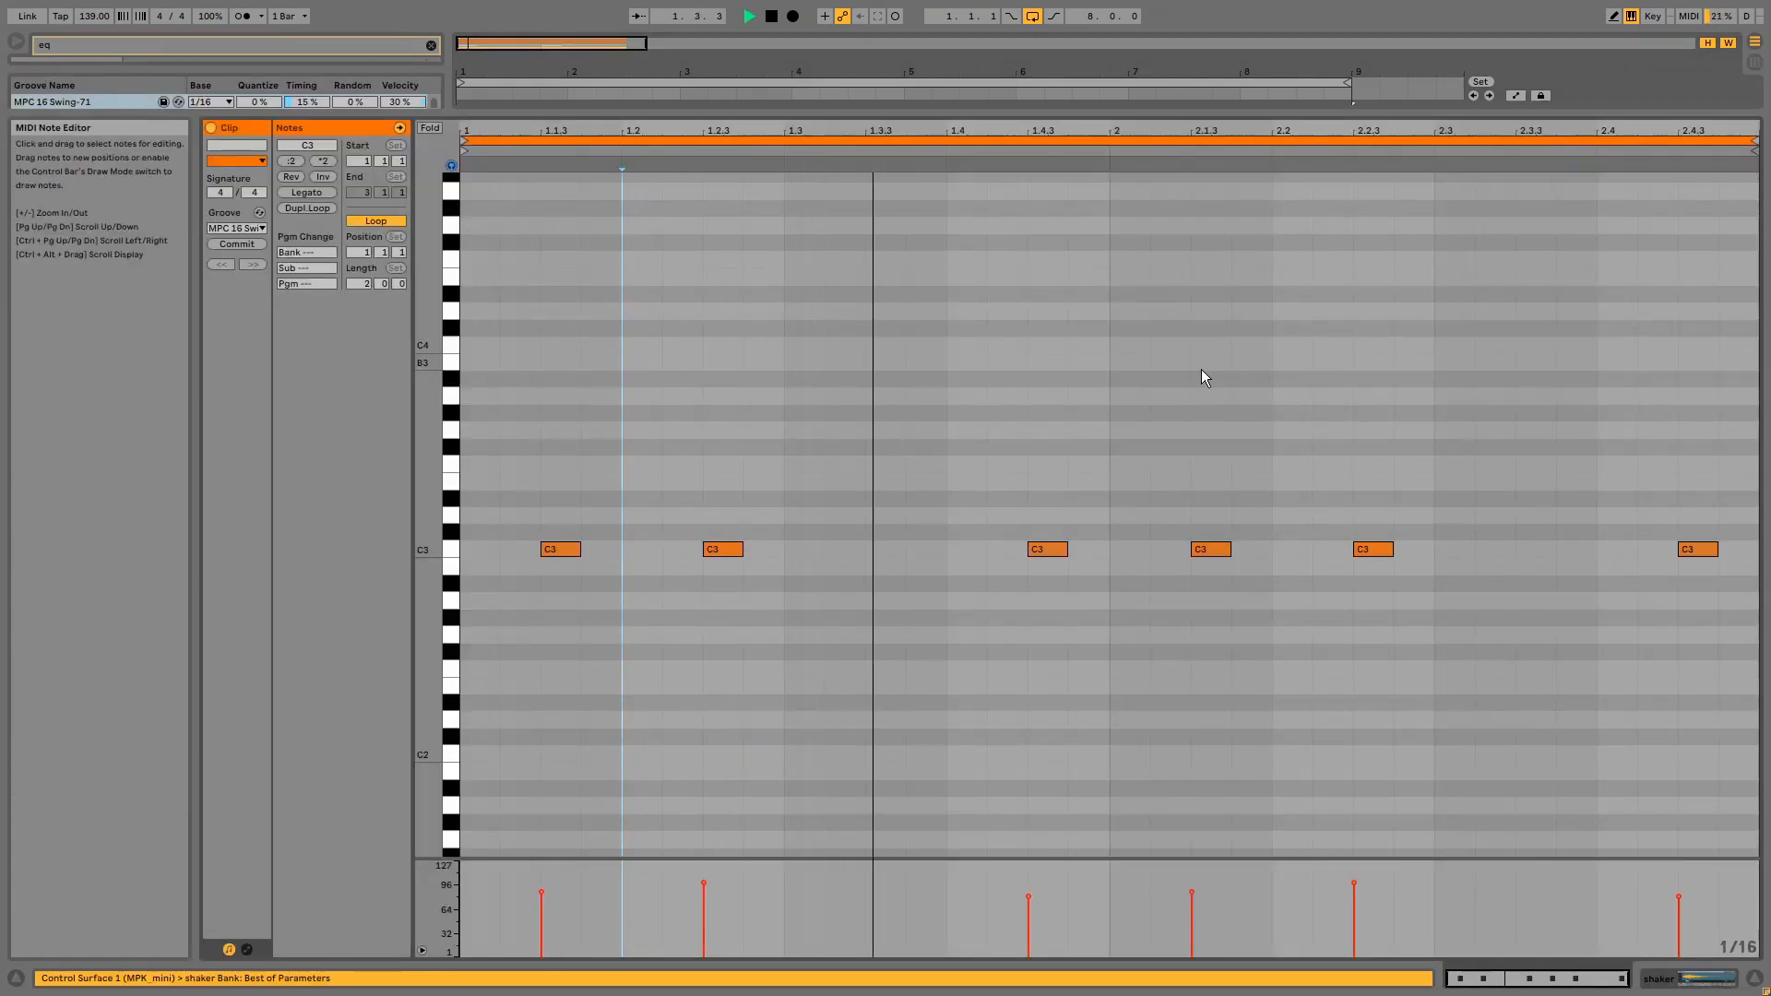
{"action": "key", "text": "shift+Tab"}
{"action": "left_click", "coordinate": [1693, 301]}
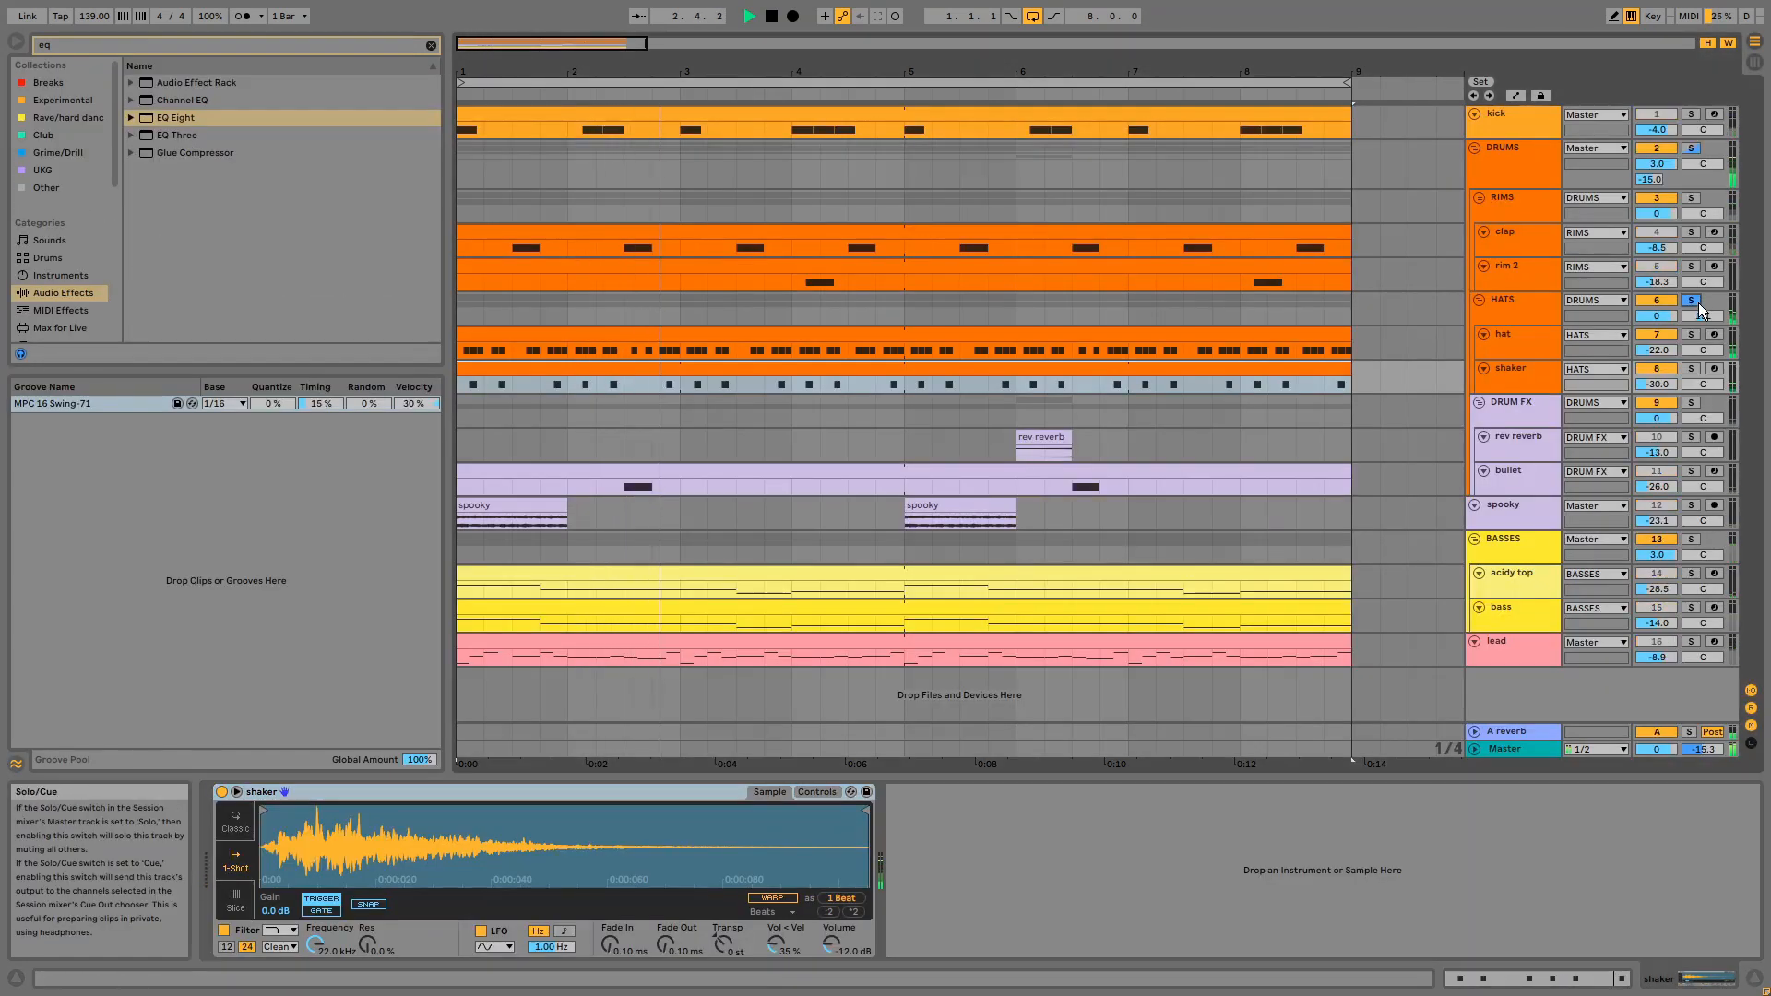
{"action": "double_click", "coordinate": [1169, 376]}
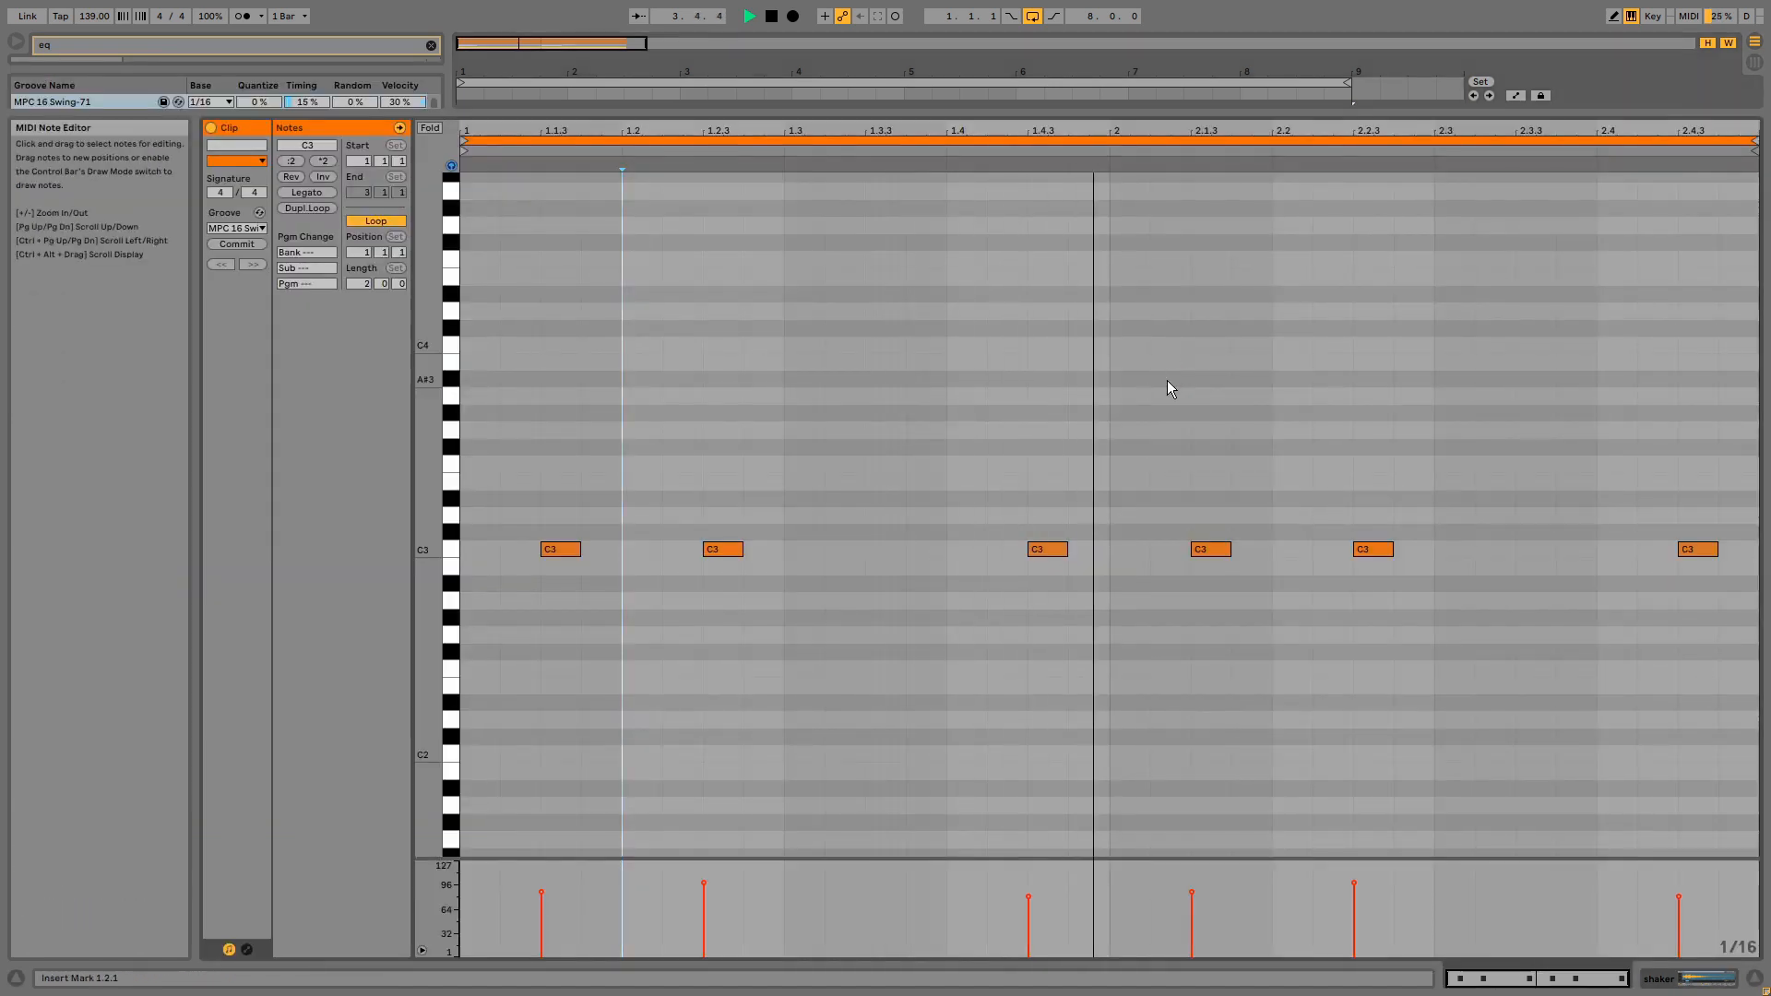
{"action": "key", "text": "space"}
{"action": "key", "text": "shift+Tab"}
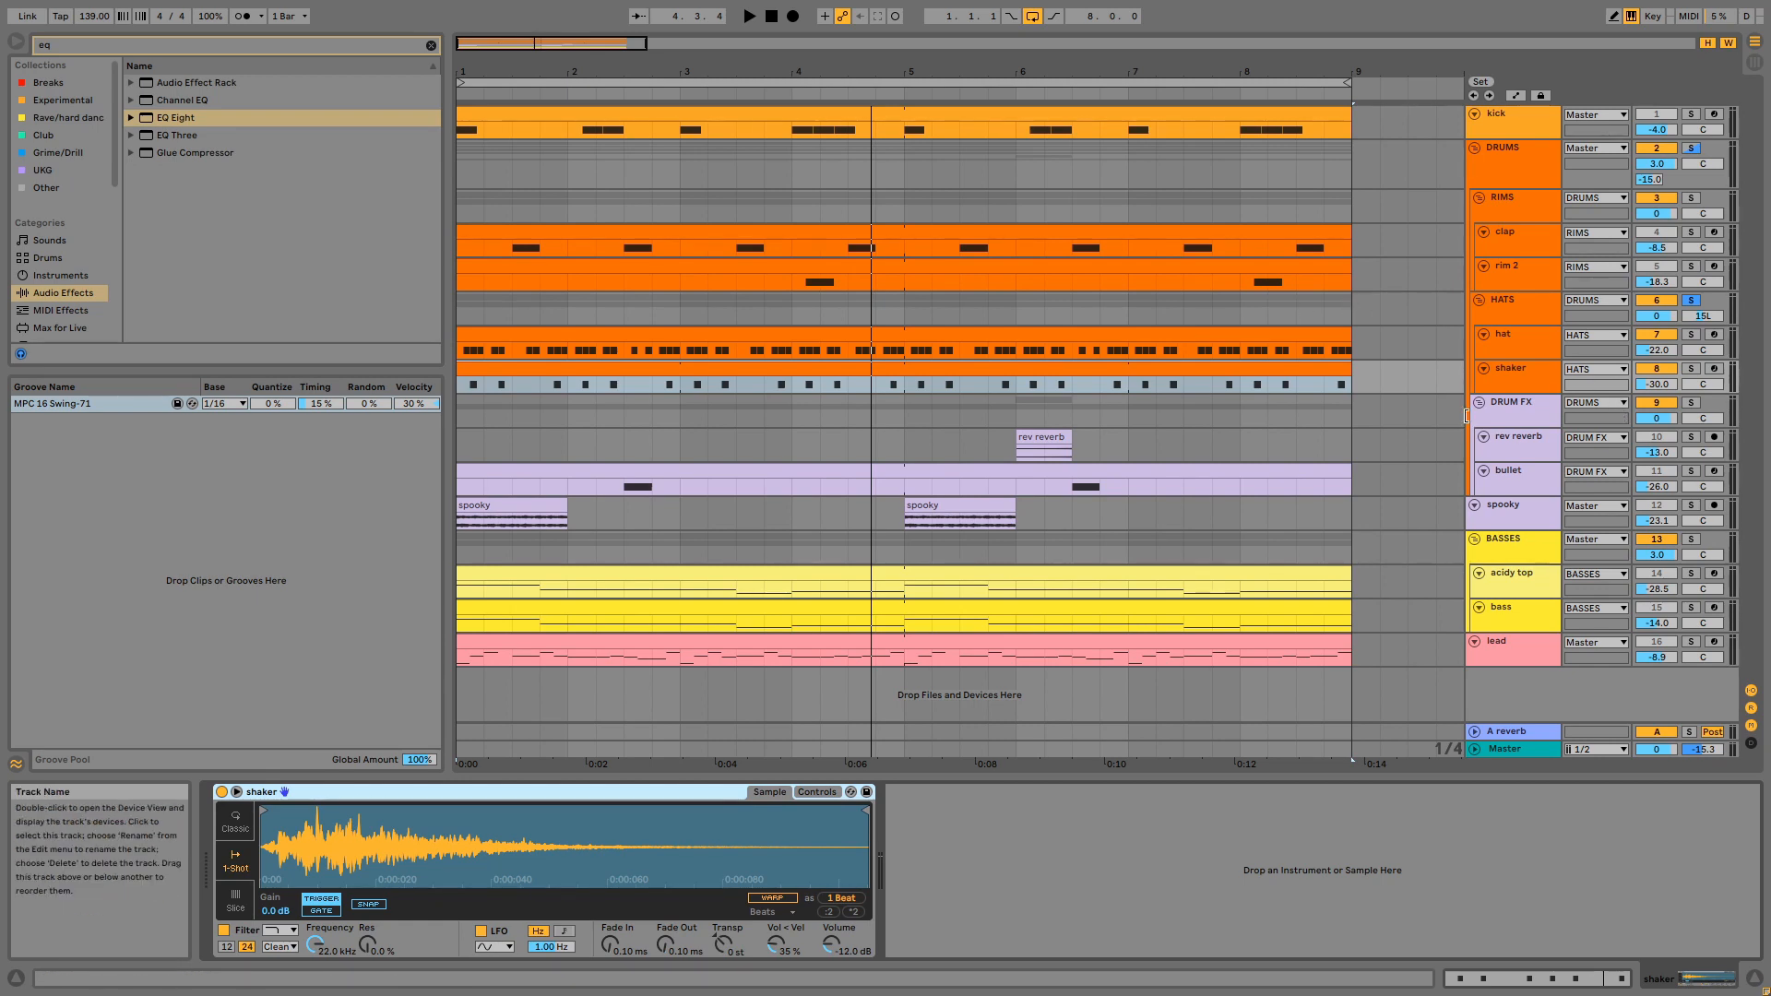
{"action": "key", "text": "space"}
{"action": "left_click", "coordinate": [1658, 370]}
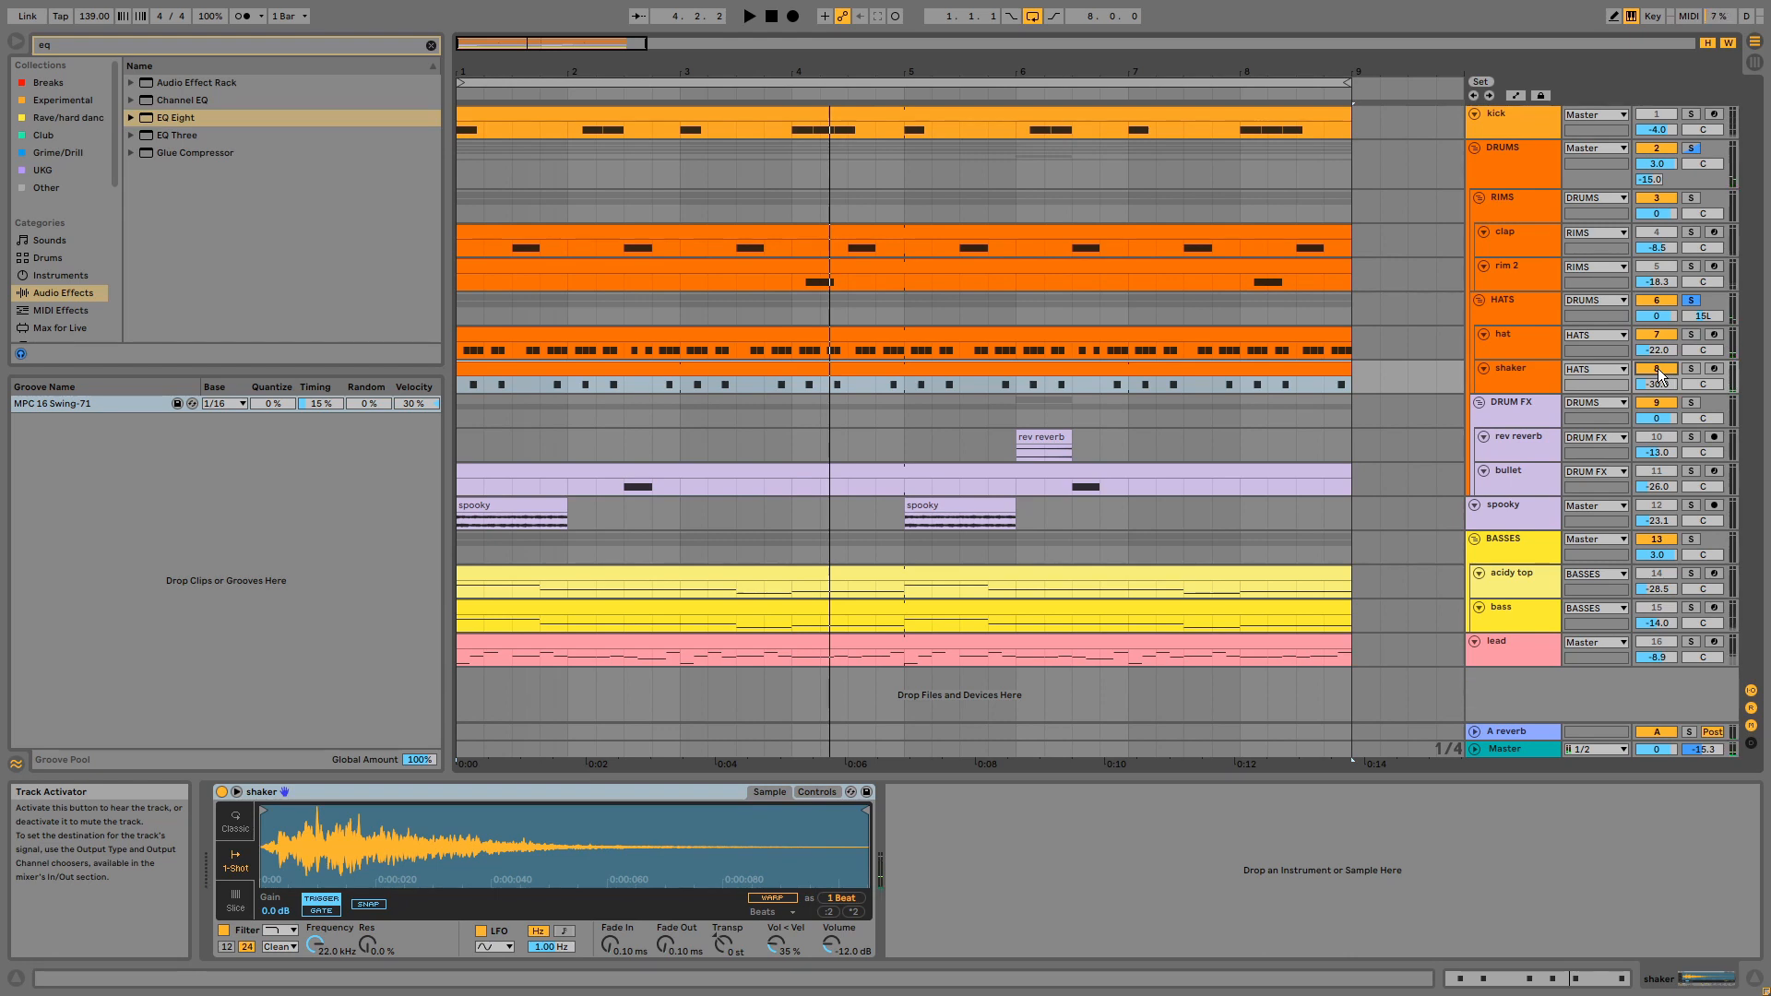
Step: Inspect the device chains of the DRUM FX group and its bullet and rev reverb tracks
{"action": "left_click", "coordinate": [1519, 407]}
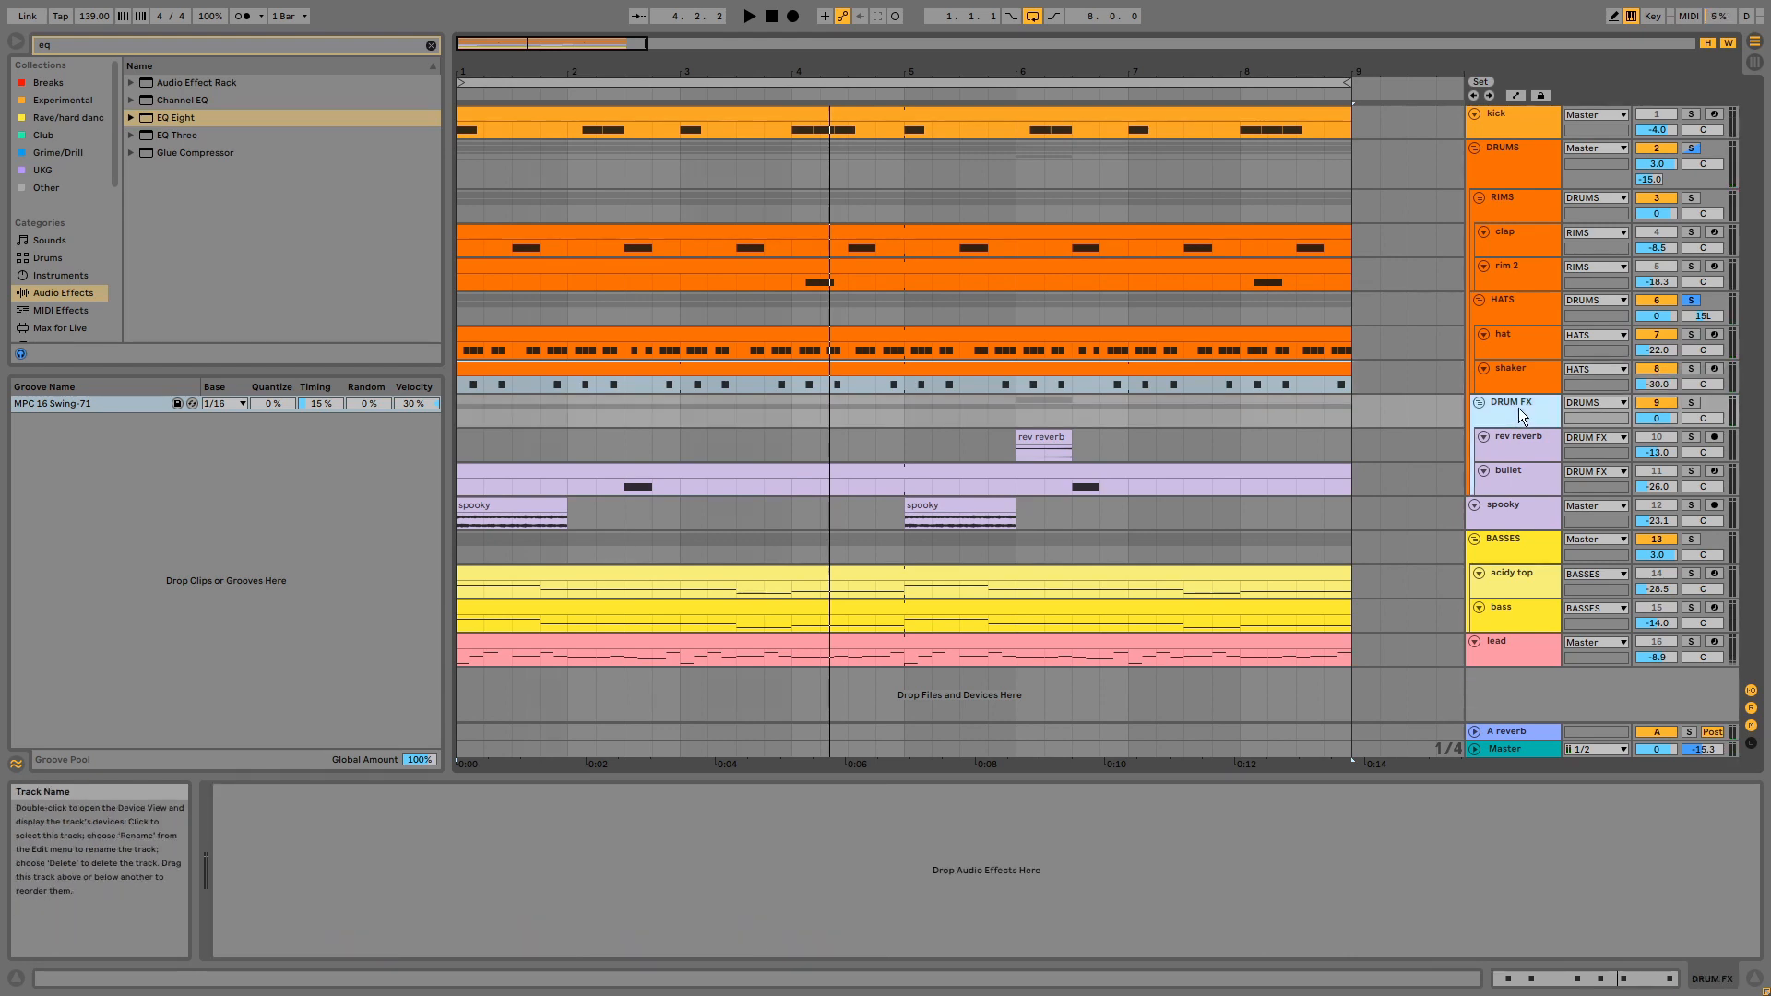
{"action": "left_click", "coordinate": [1520, 433]}
{"action": "left_click", "coordinate": [1520, 473]}
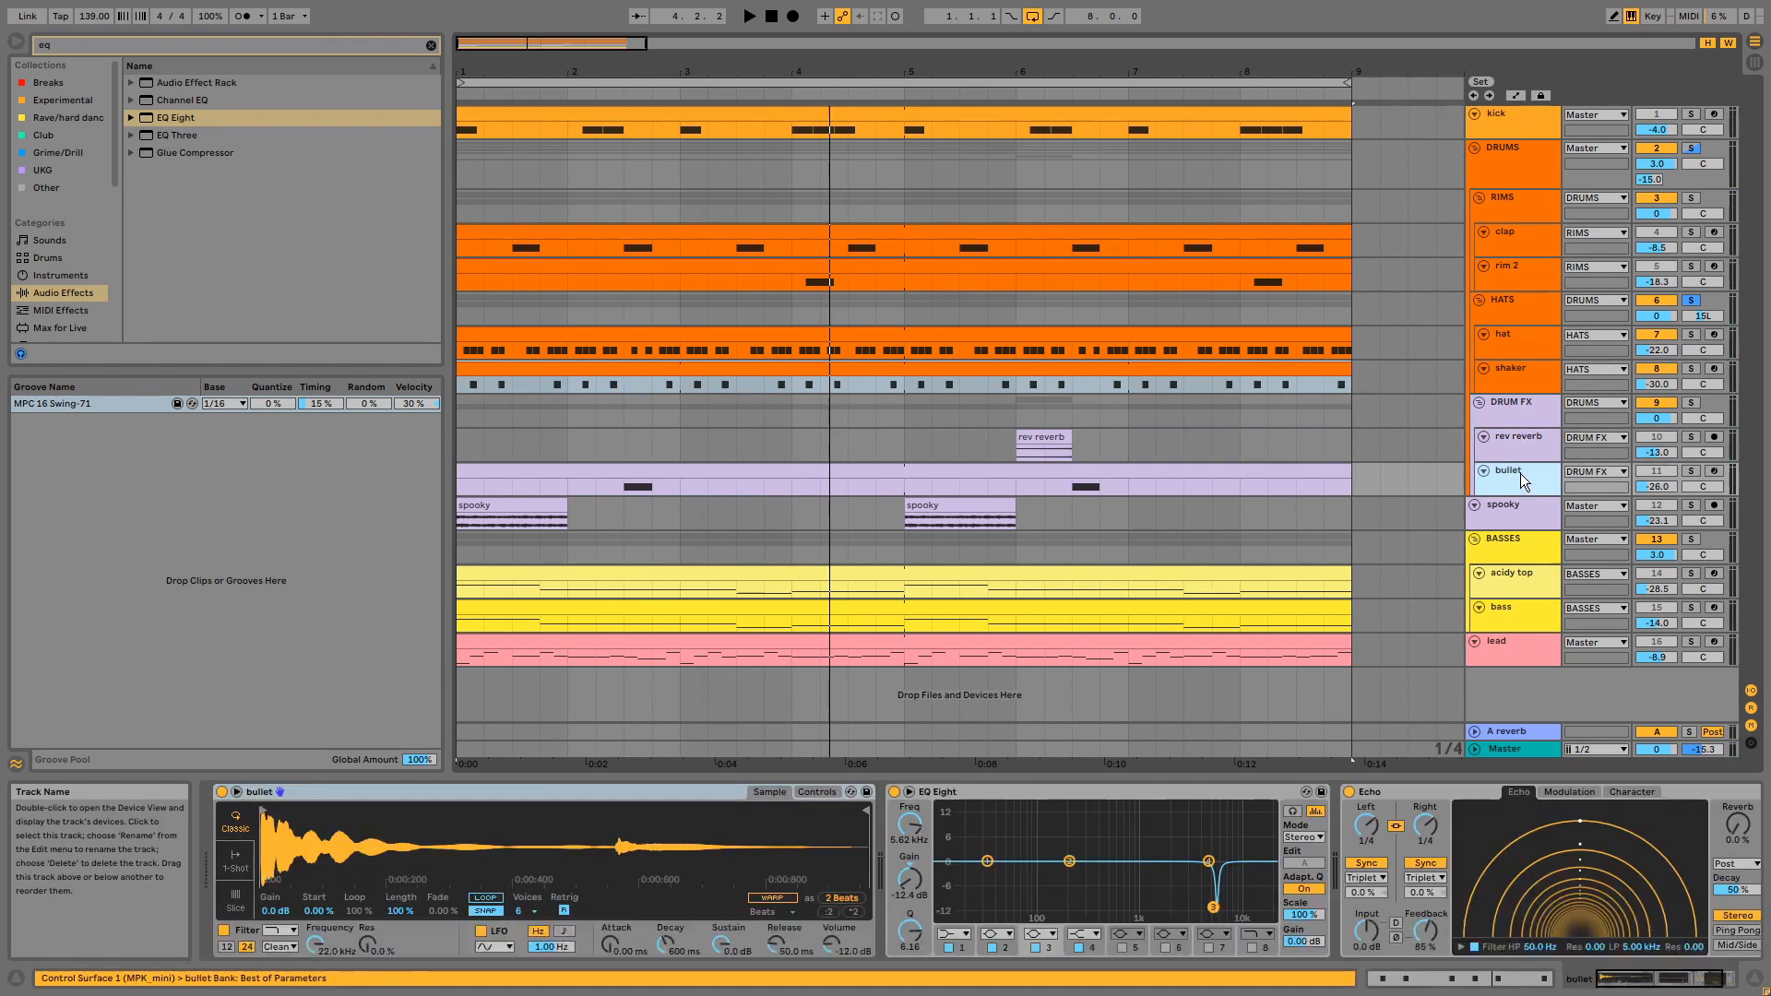
{"action": "left_click", "coordinate": [1519, 448]}
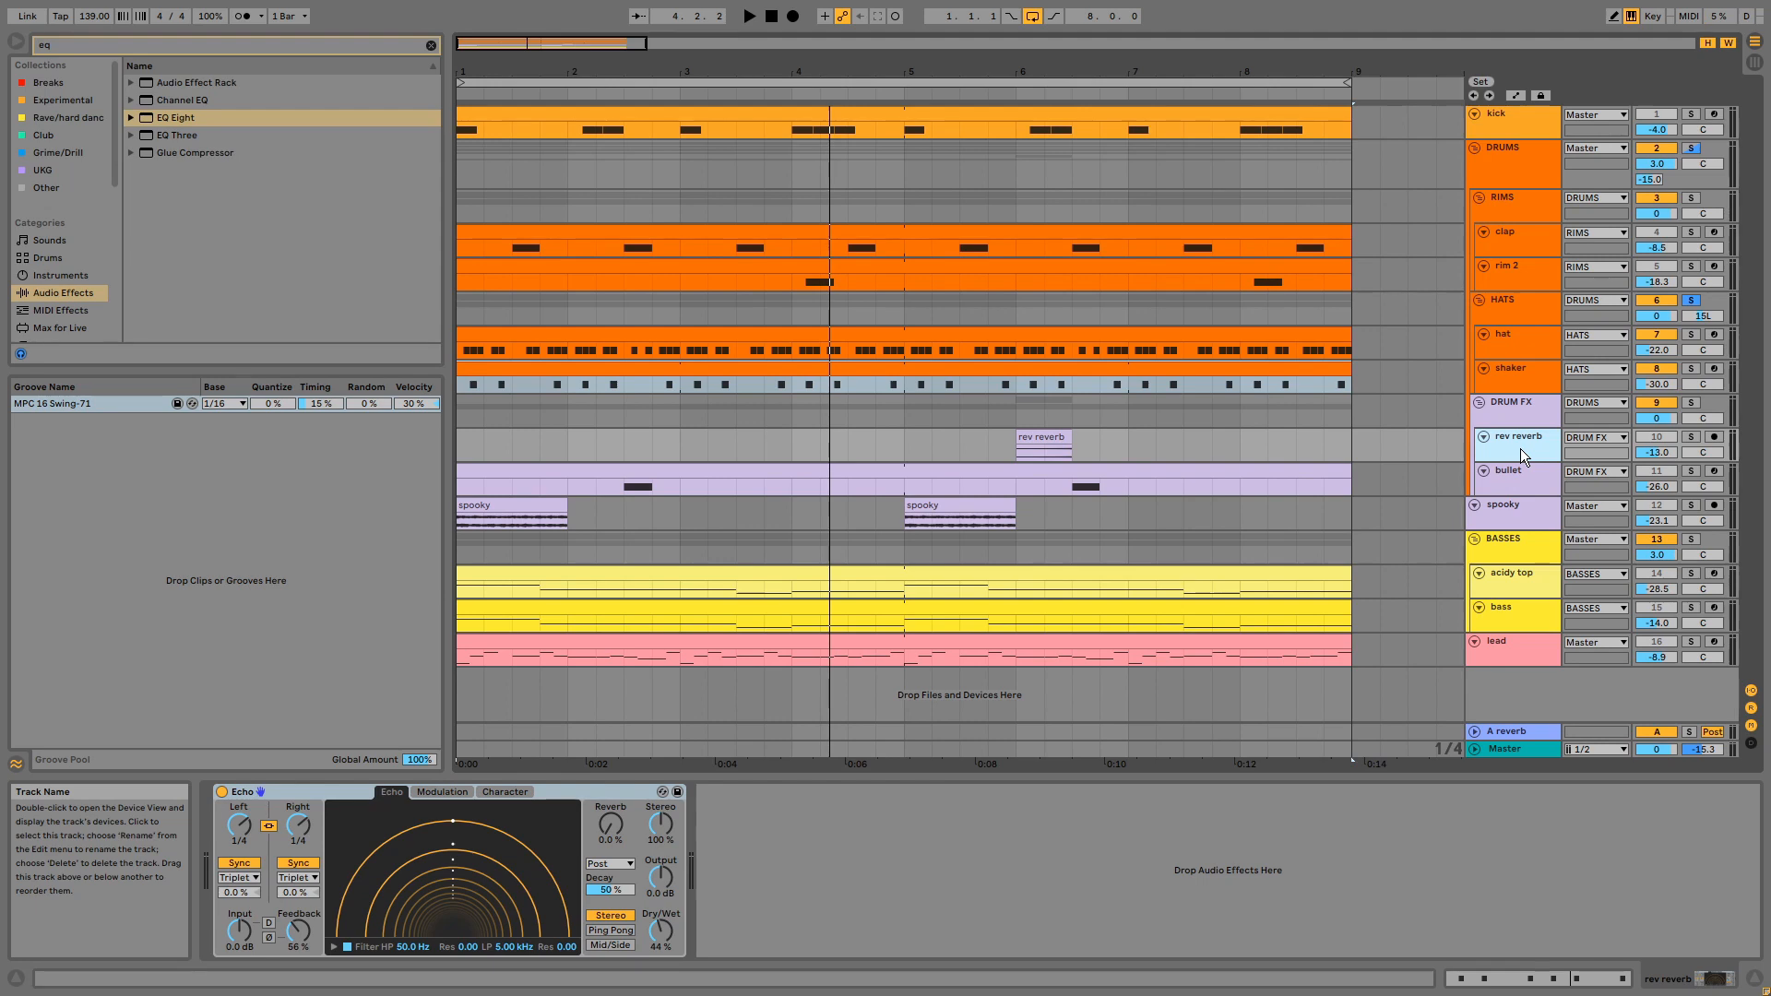
Step: Audition the DRUM FX group in solo from the start of the bullet clip, and turn the solo off
{"action": "left_click", "coordinate": [1691, 404]}
{"action": "left_click", "coordinate": [1153, 463]}
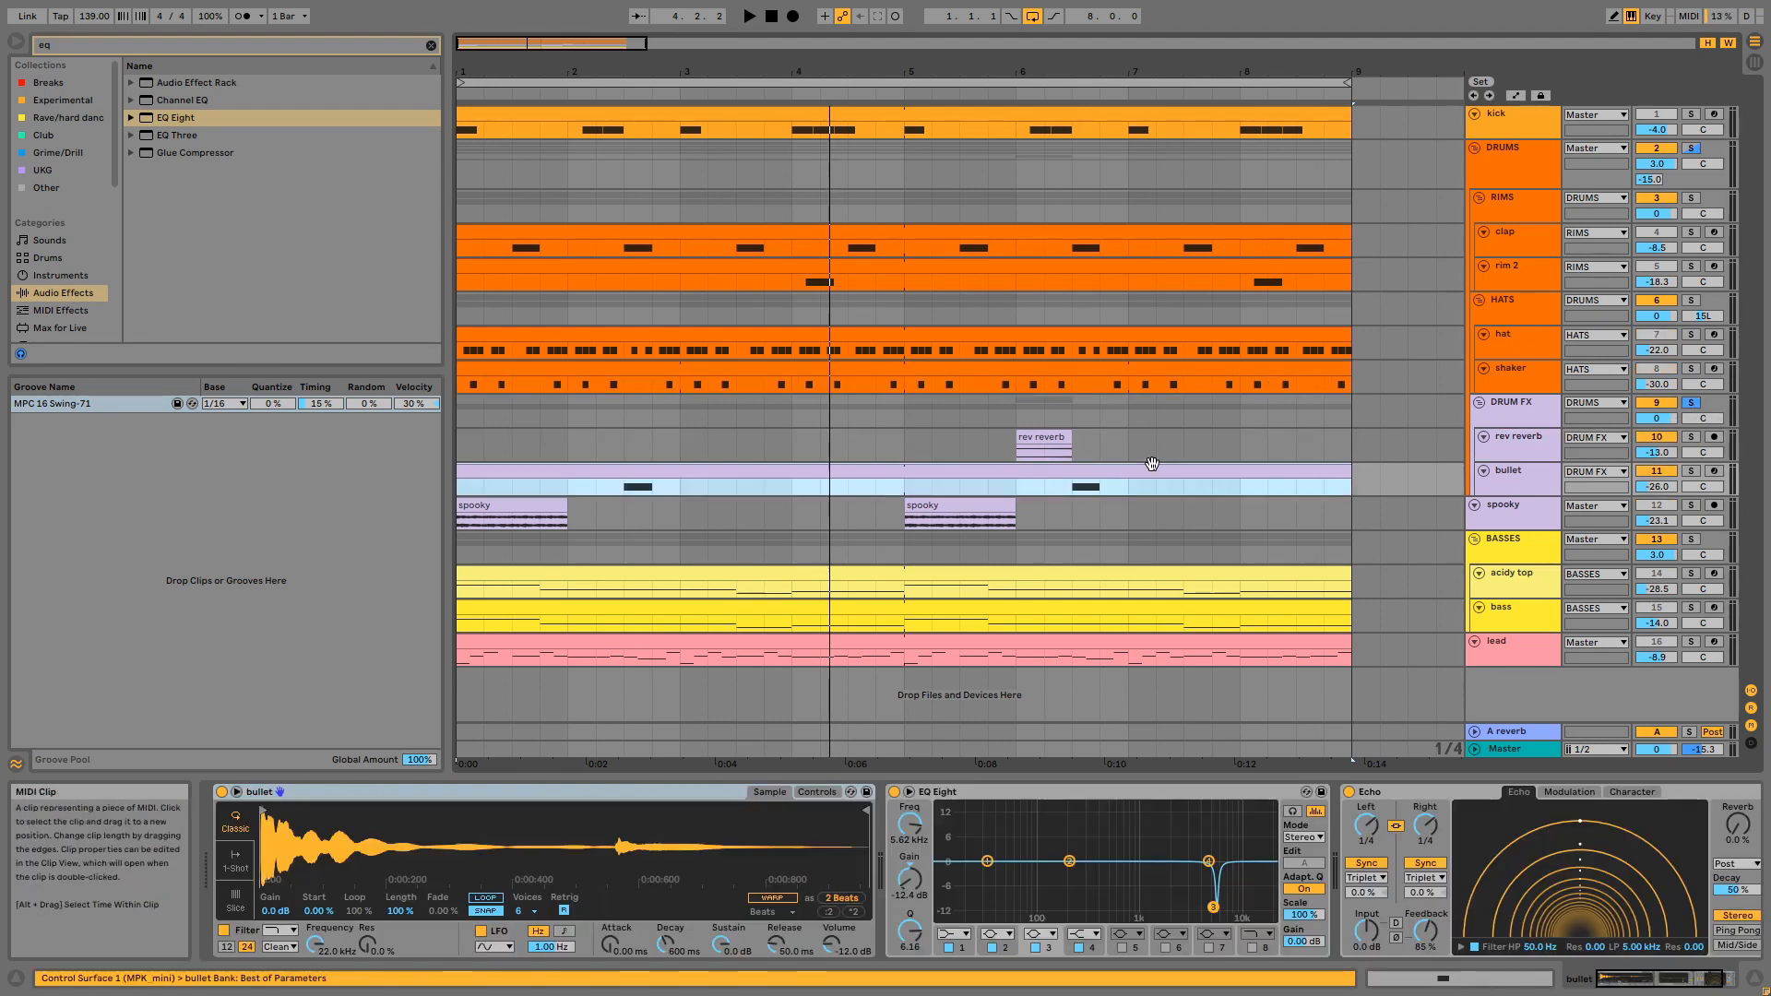
{"action": "key", "text": "space"}
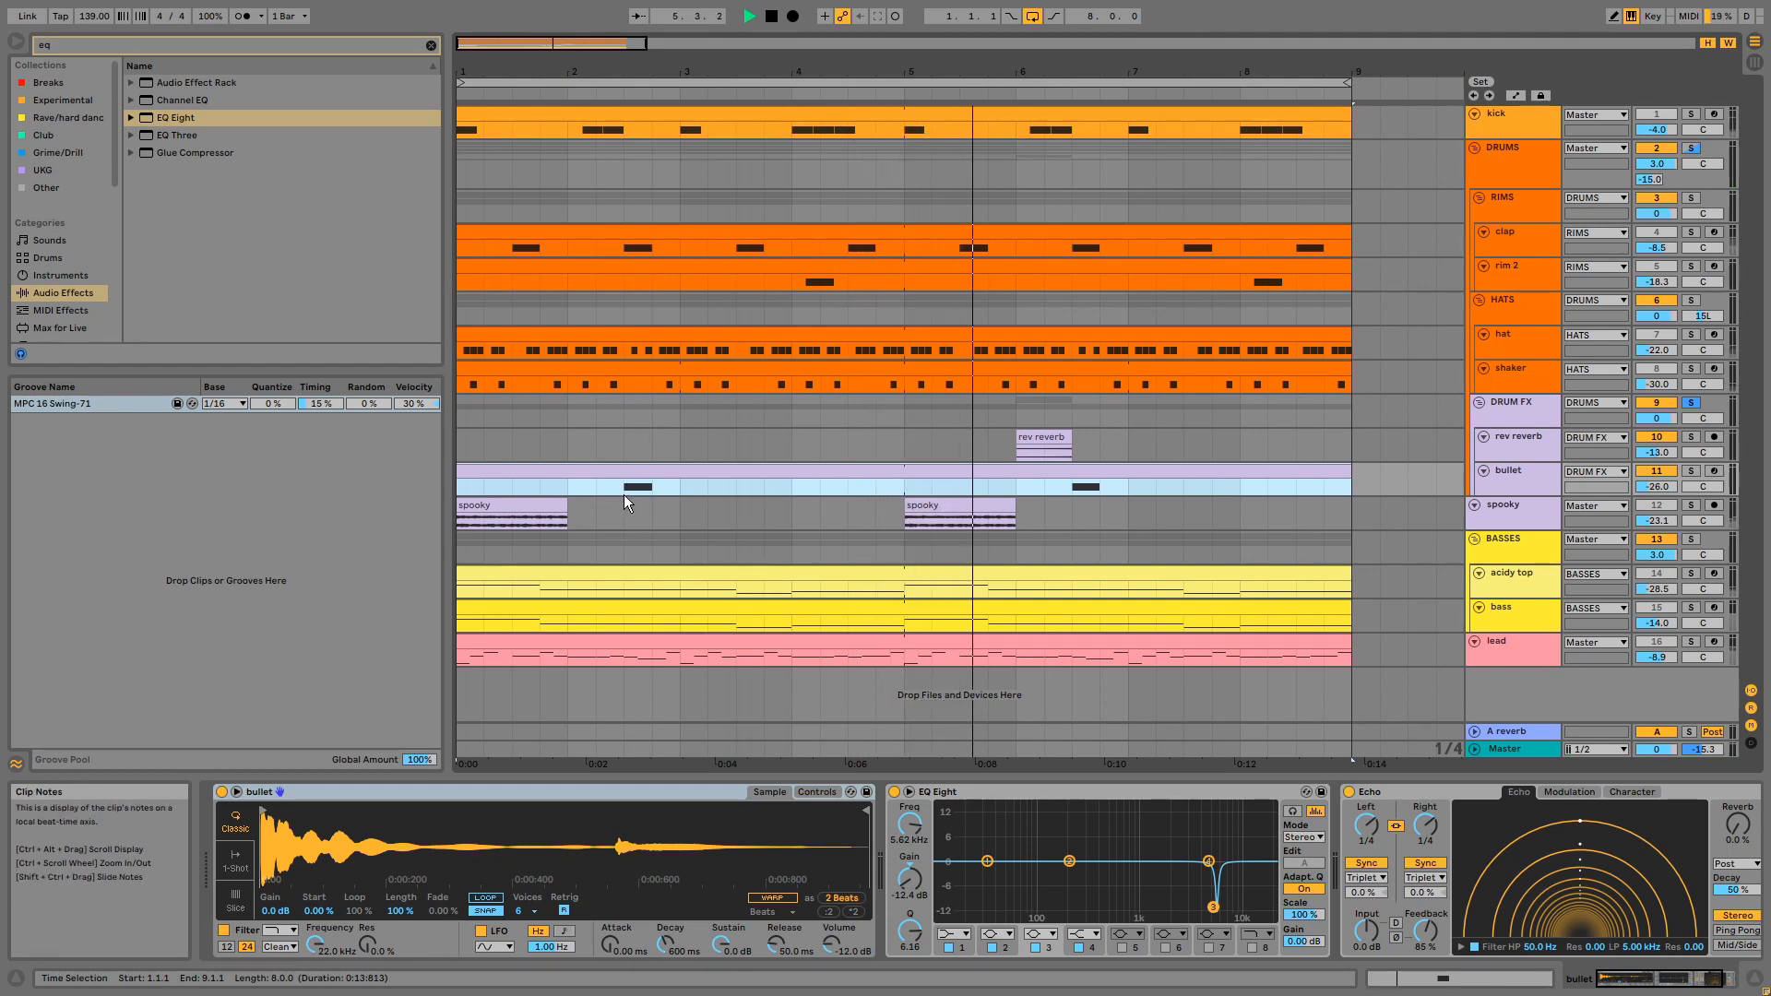
{"action": "left_click", "coordinate": [1692, 404]}
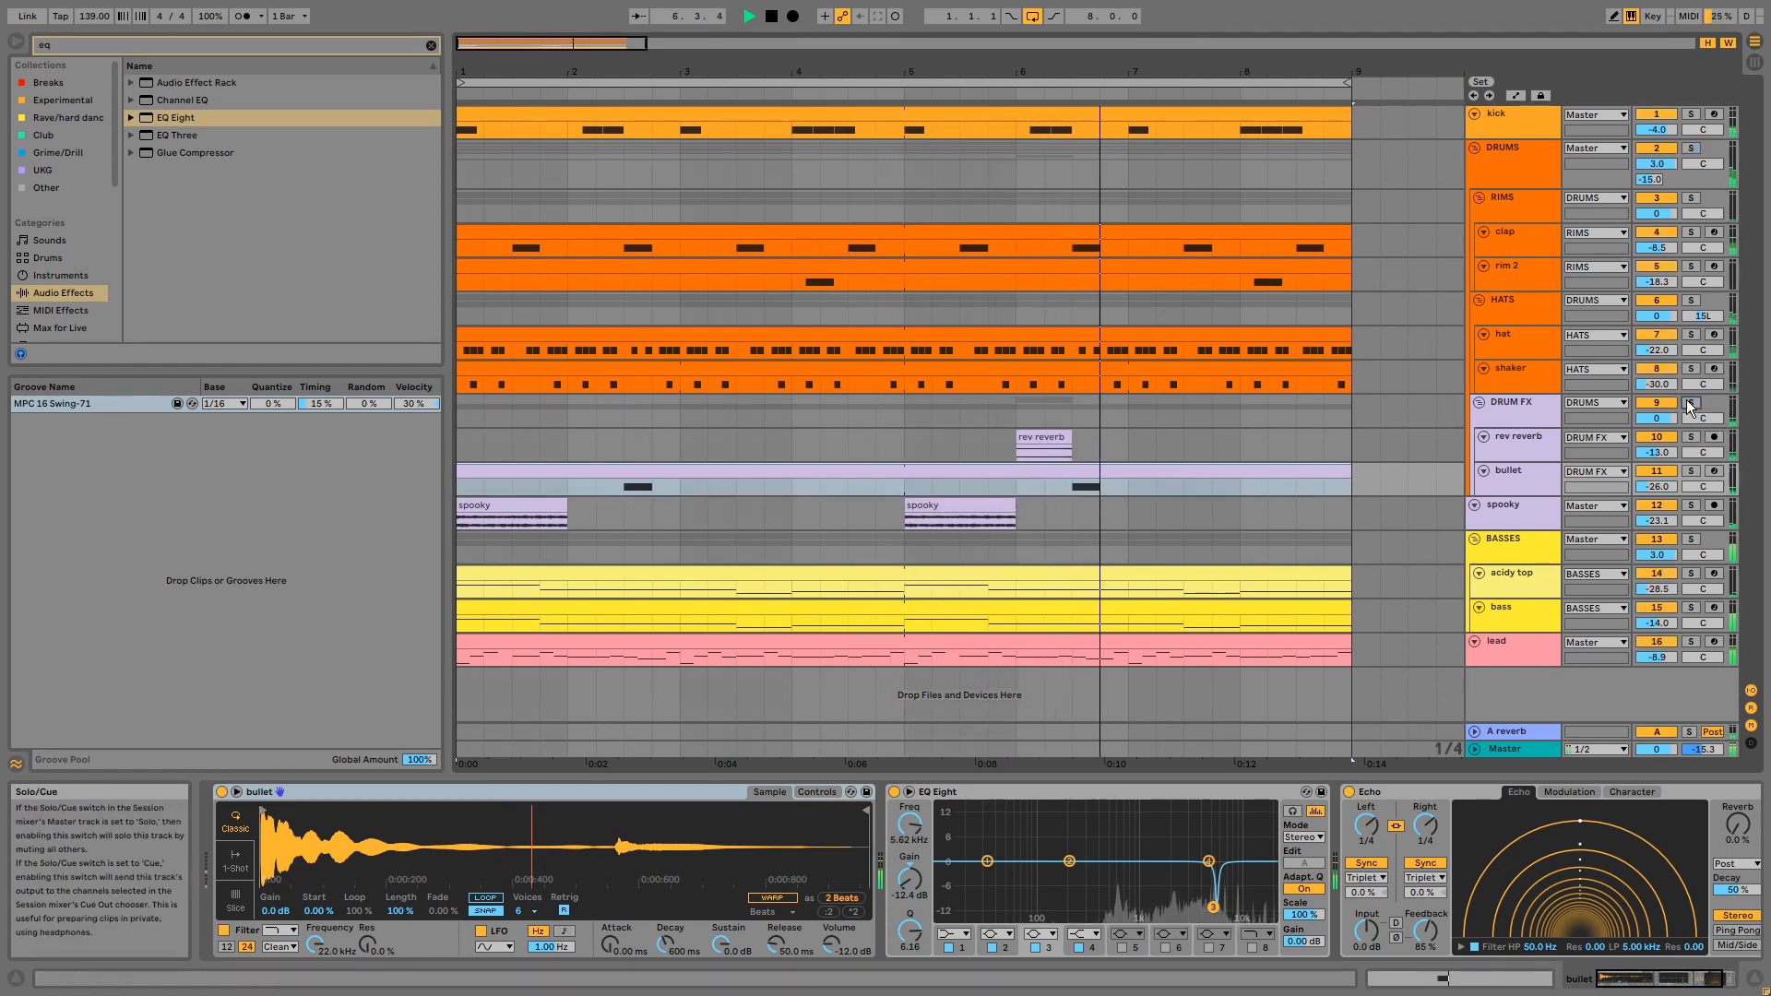
Step: Stop playback and inspect the Echo devices on the rev reverb and bullet tracks
{"action": "left_click", "coordinate": [1040, 441]}
{"action": "key", "text": "space"}
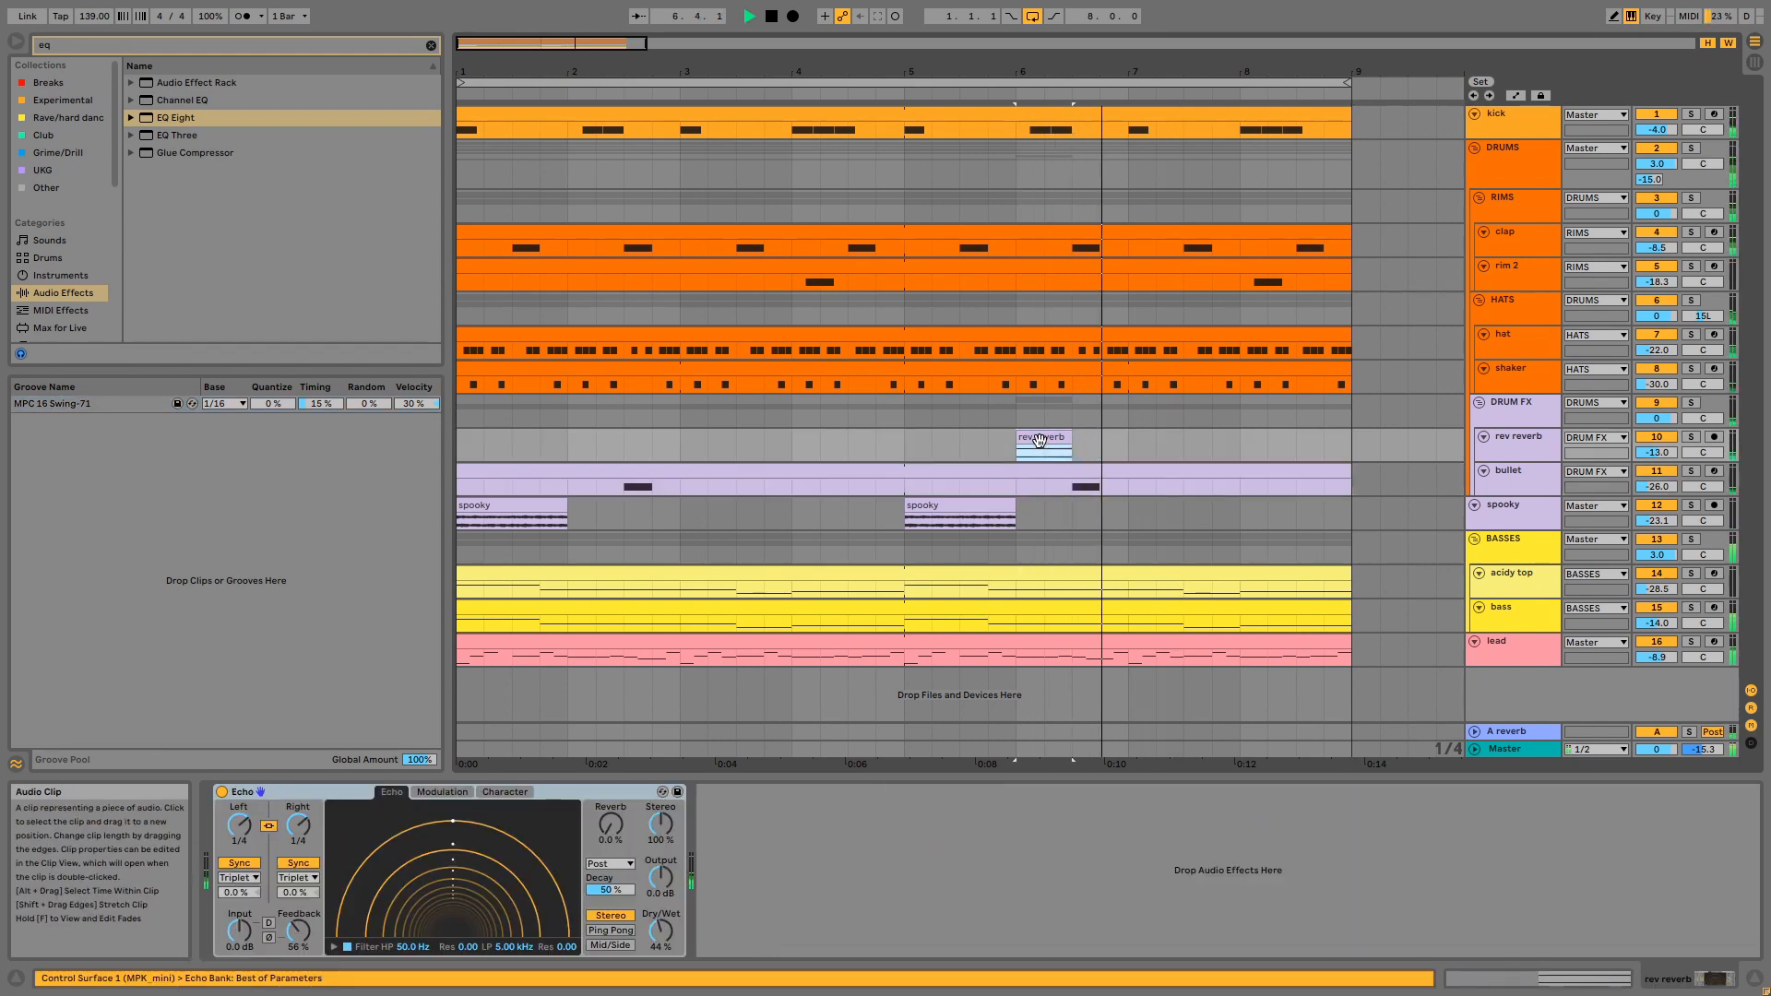
{"action": "key", "text": "space"}
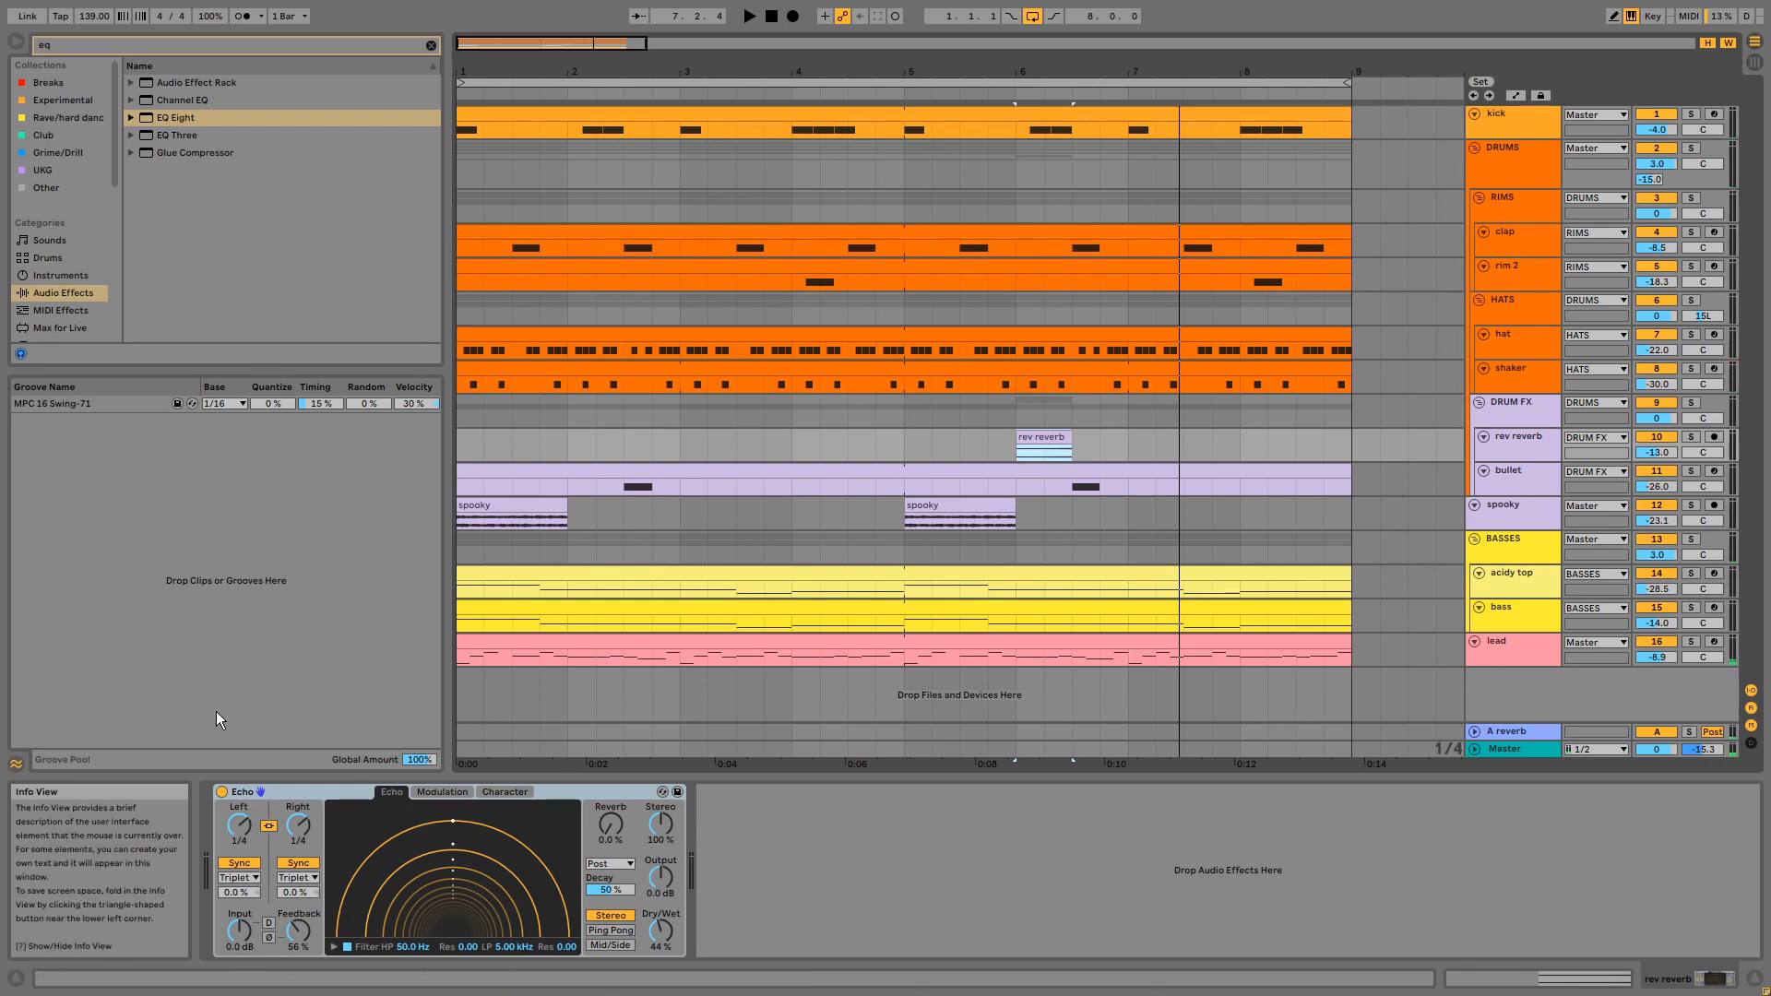
{"action": "left_click", "coordinate": [1493, 475]}
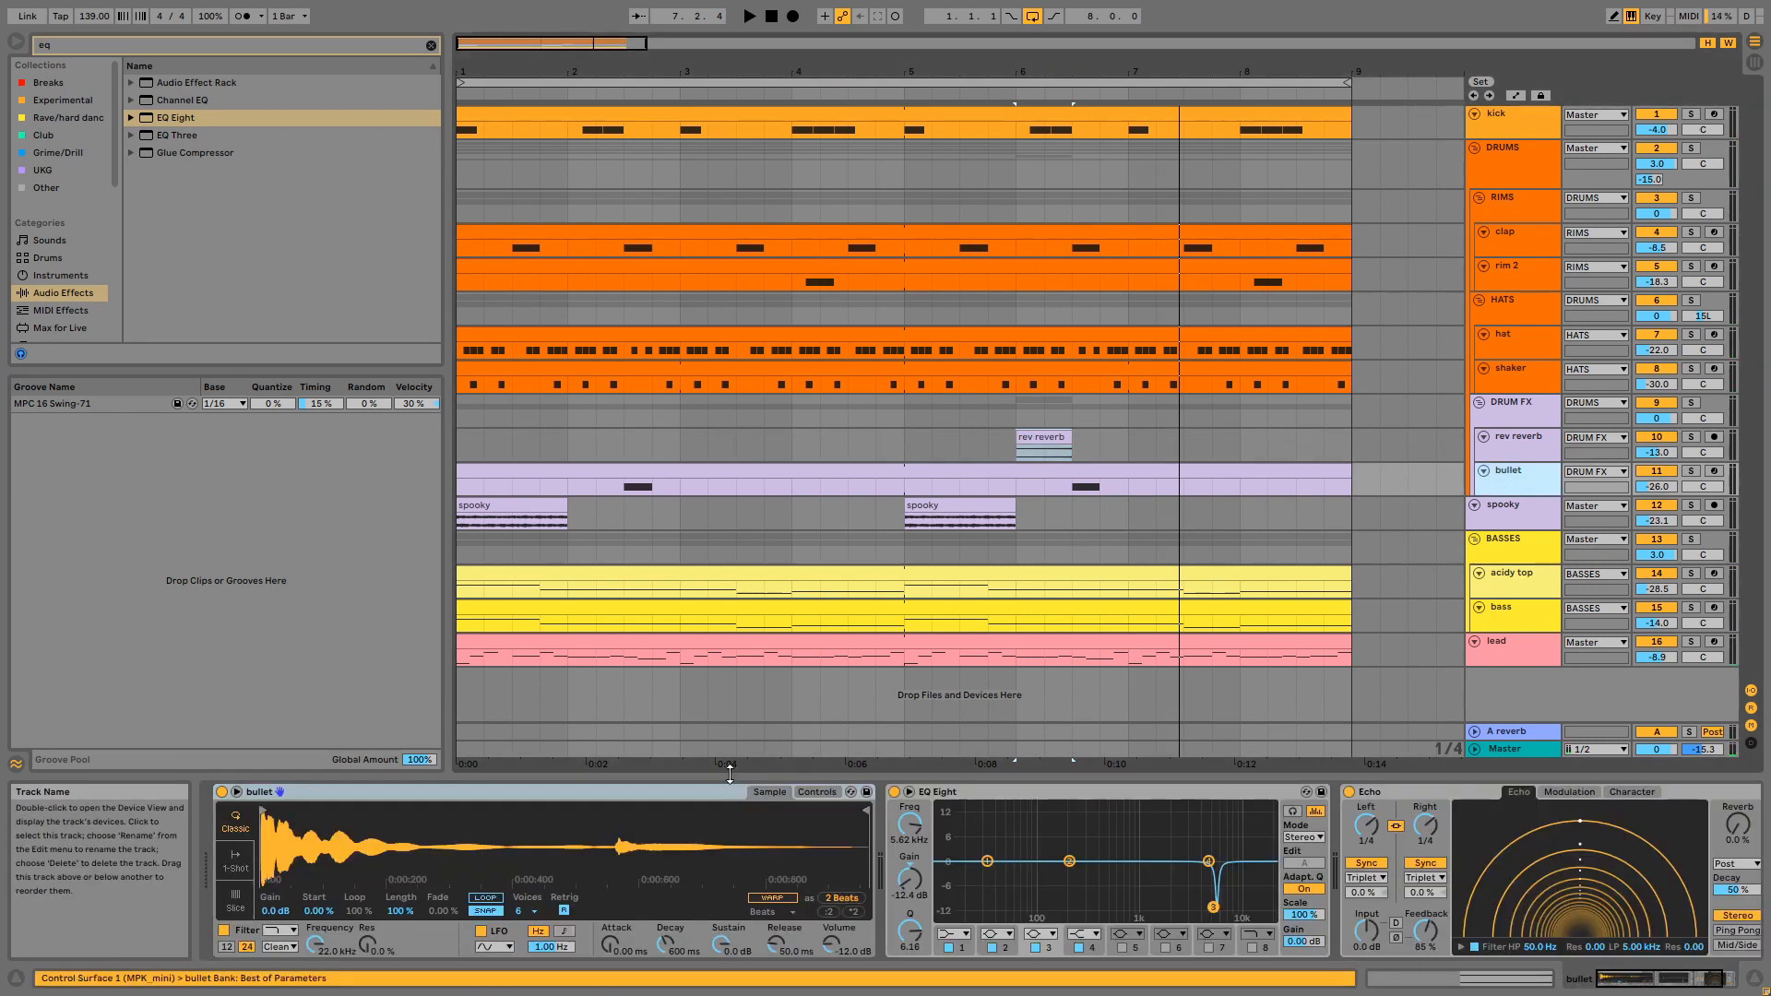
{"action": "left_click", "coordinate": [1408, 794]}
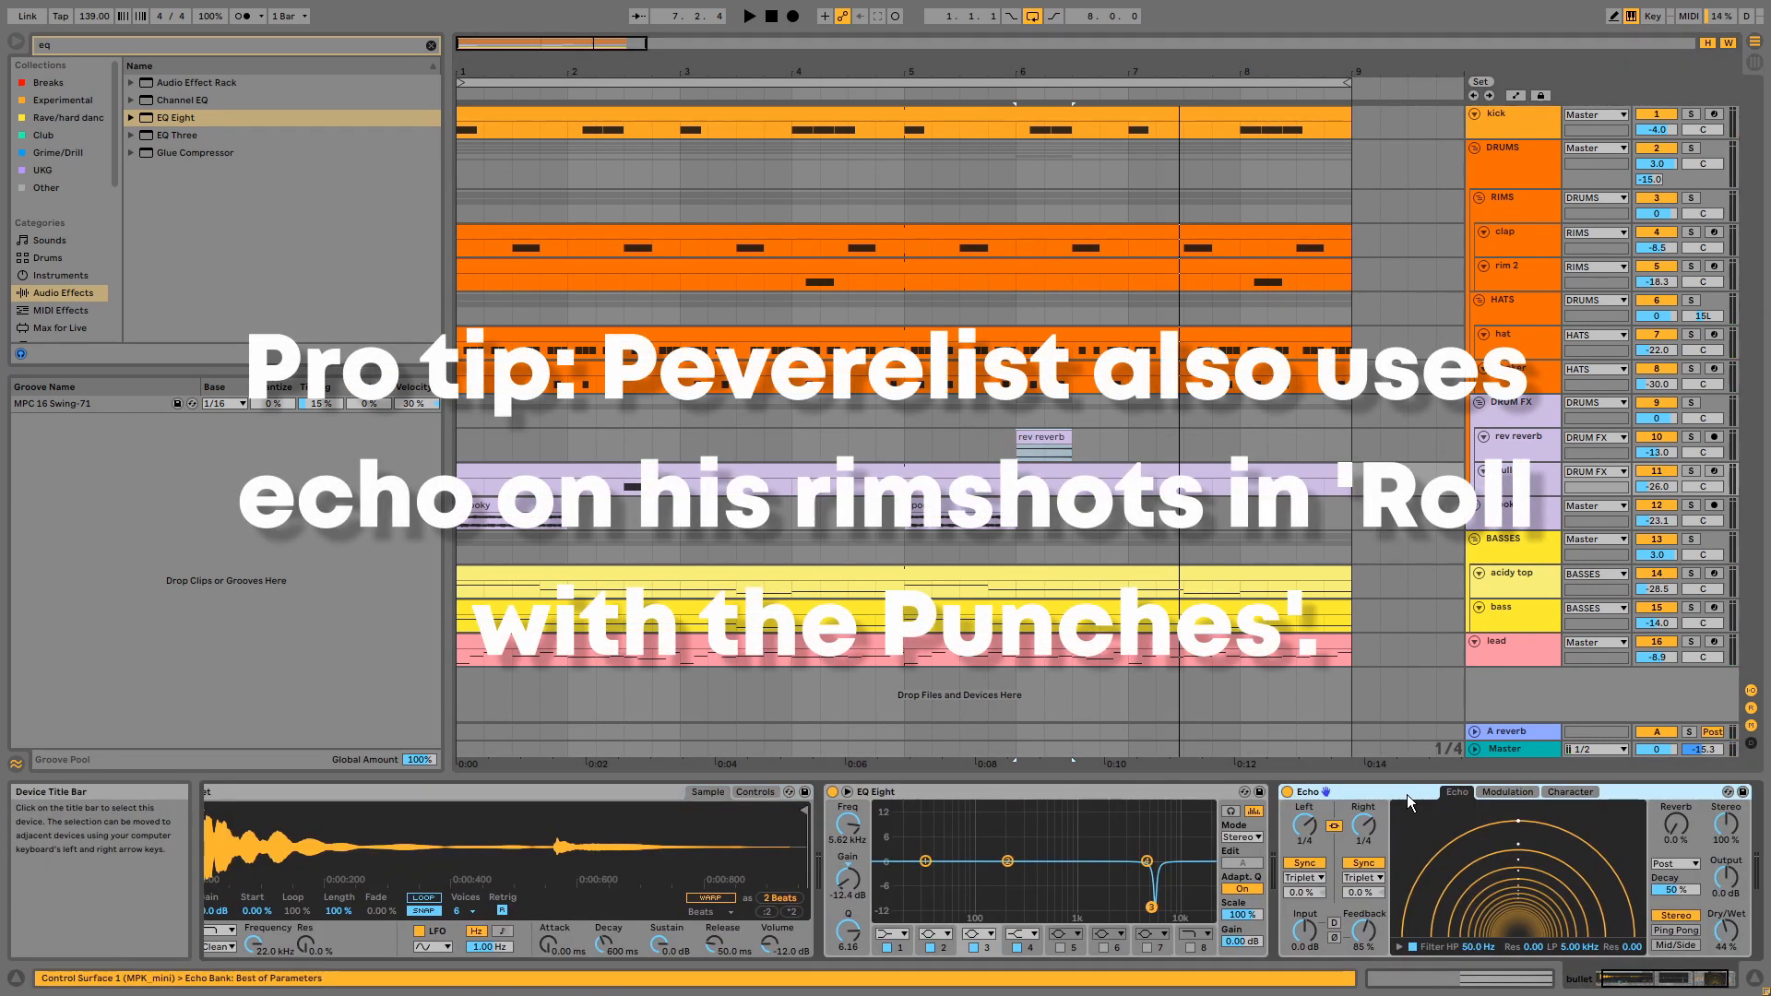
Step: Audition the whole DRUMS group in solo from the start and show the group's device chain
{"action": "left_click", "coordinate": [1691, 147]}
{"action": "left_click", "coordinate": [1338, 227]}
{"action": "key", "text": "space"}
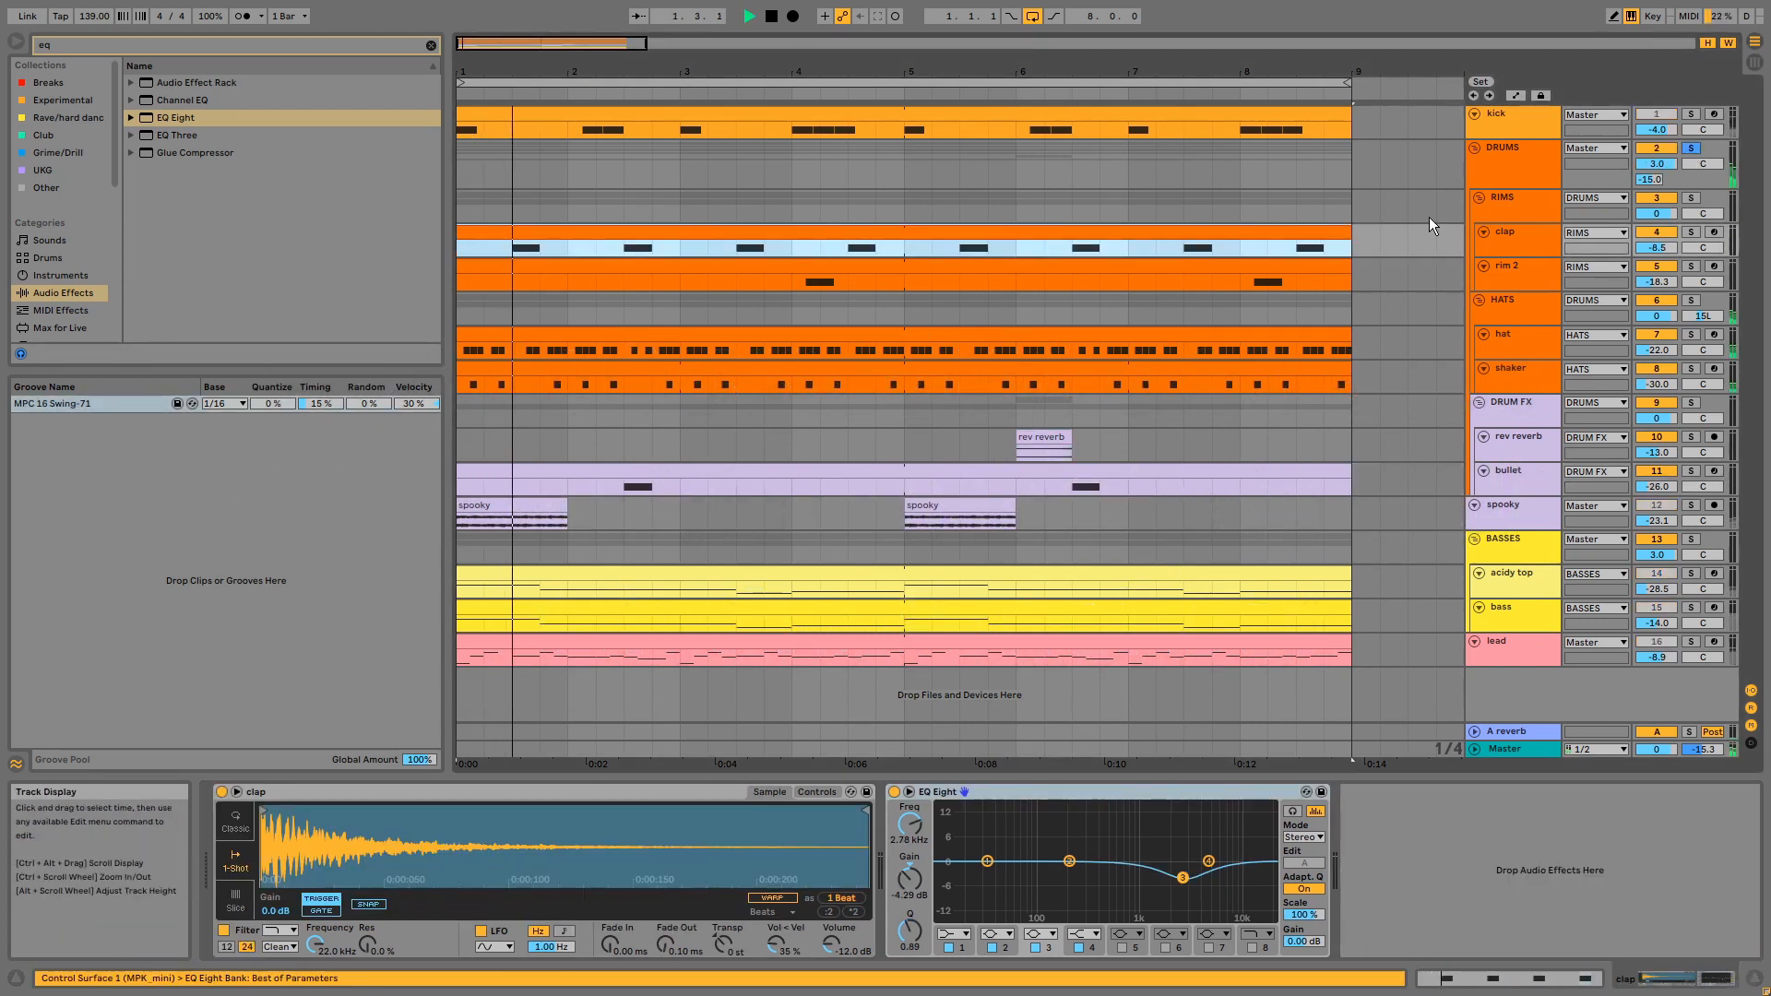
{"action": "left_click", "coordinate": [1439, 217]}
{"action": "left_click", "coordinate": [1502, 163]}
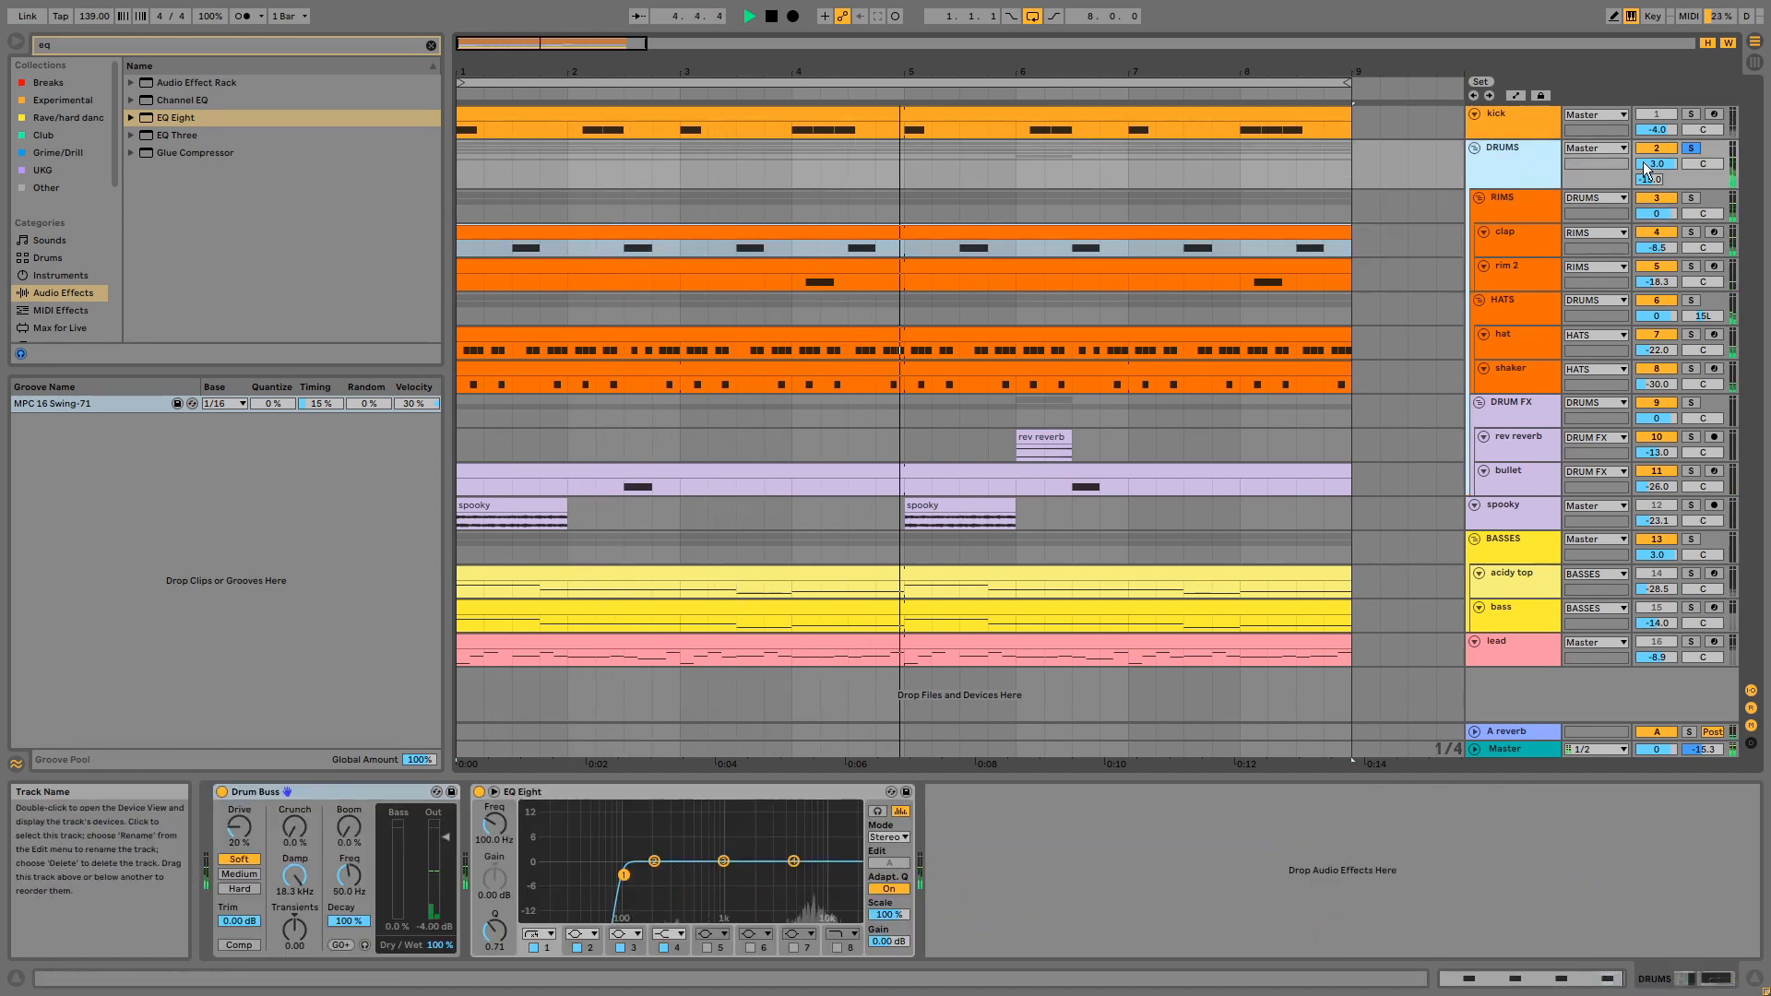
{"action": "key", "text": "space"}
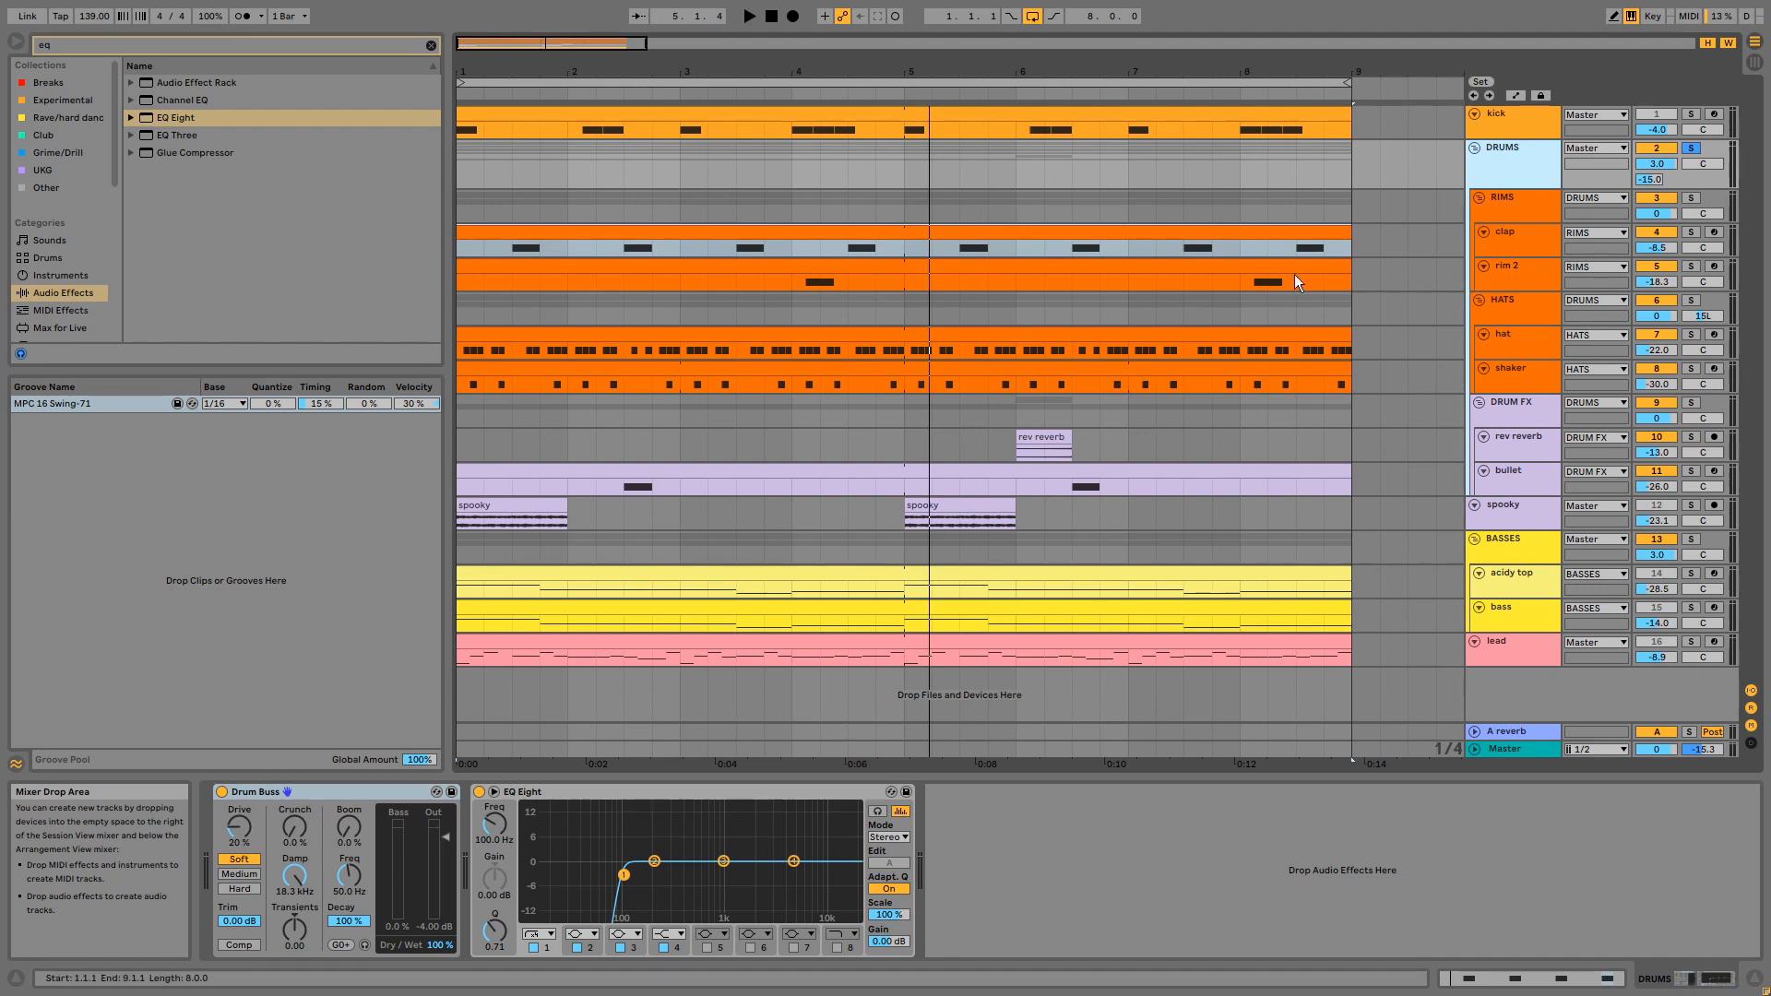
Step: Highlight the MPC 16 Swing-71 groove and select the drum clips from the bullet track up to the clap track
{"action": "left_click", "coordinate": [66, 406]}
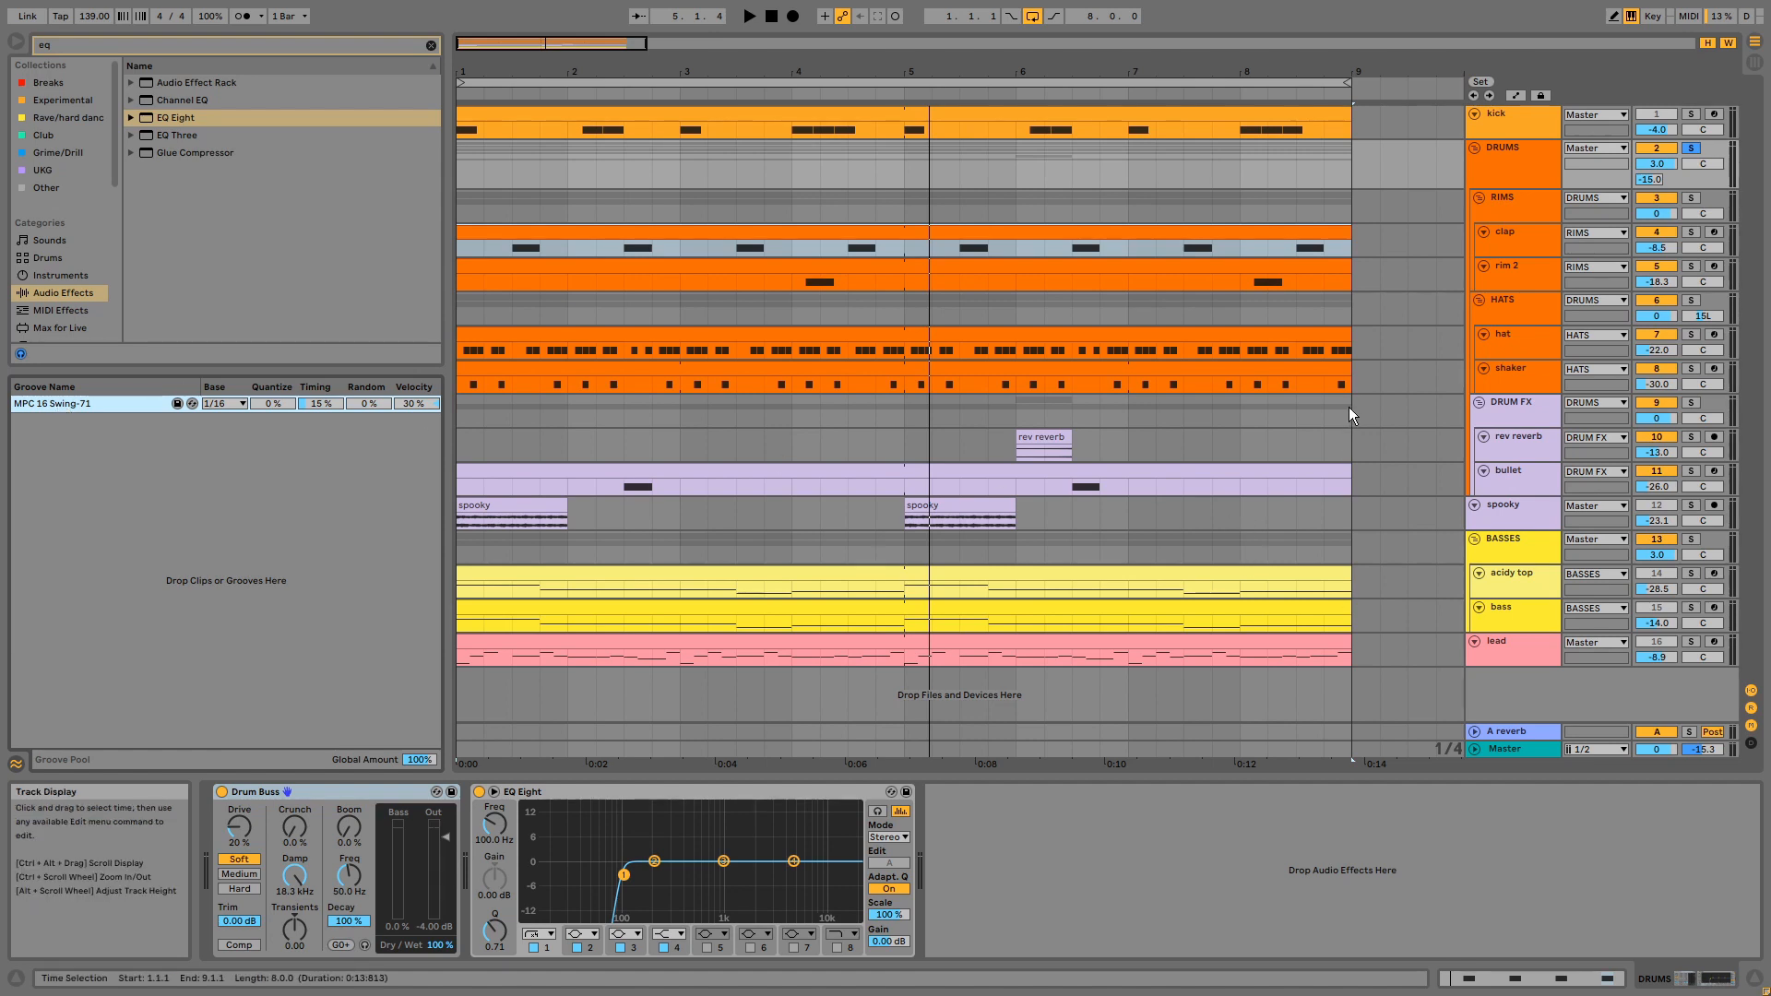
{"action": "left_click", "coordinate": [1326, 466]}
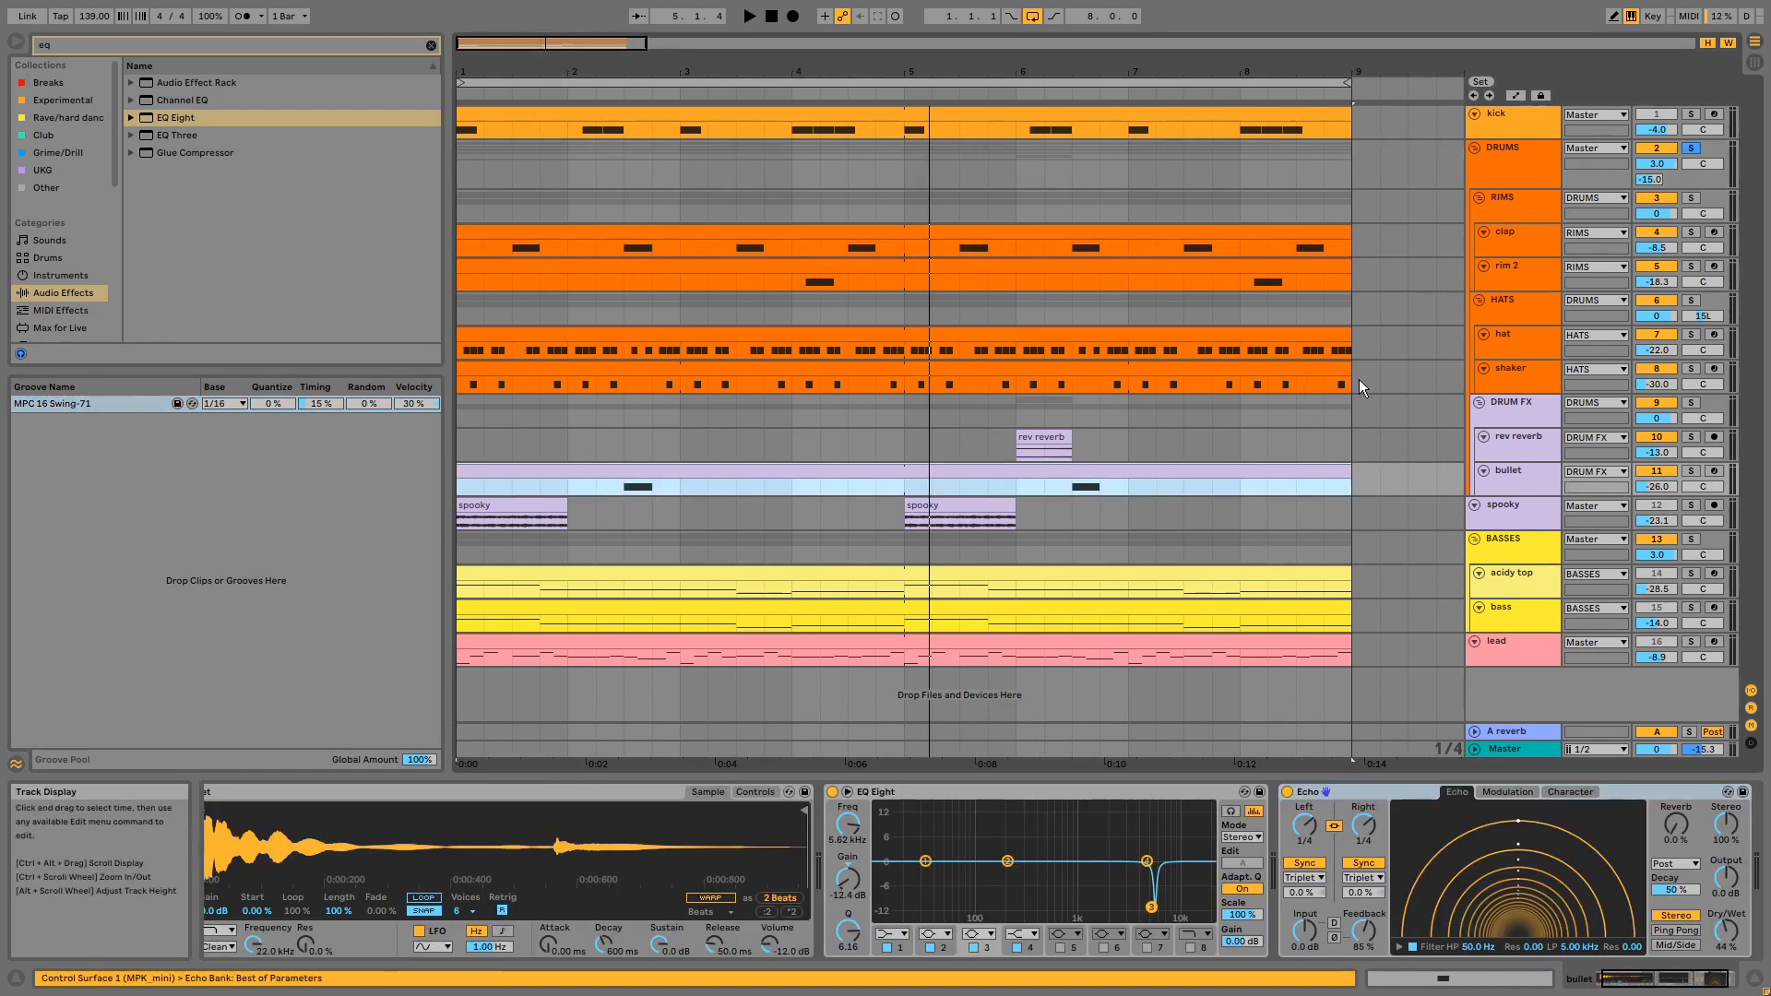
{"action": "left_click_drag", "start_coordinate": [1359, 379], "coordinate": [1364, 251]}
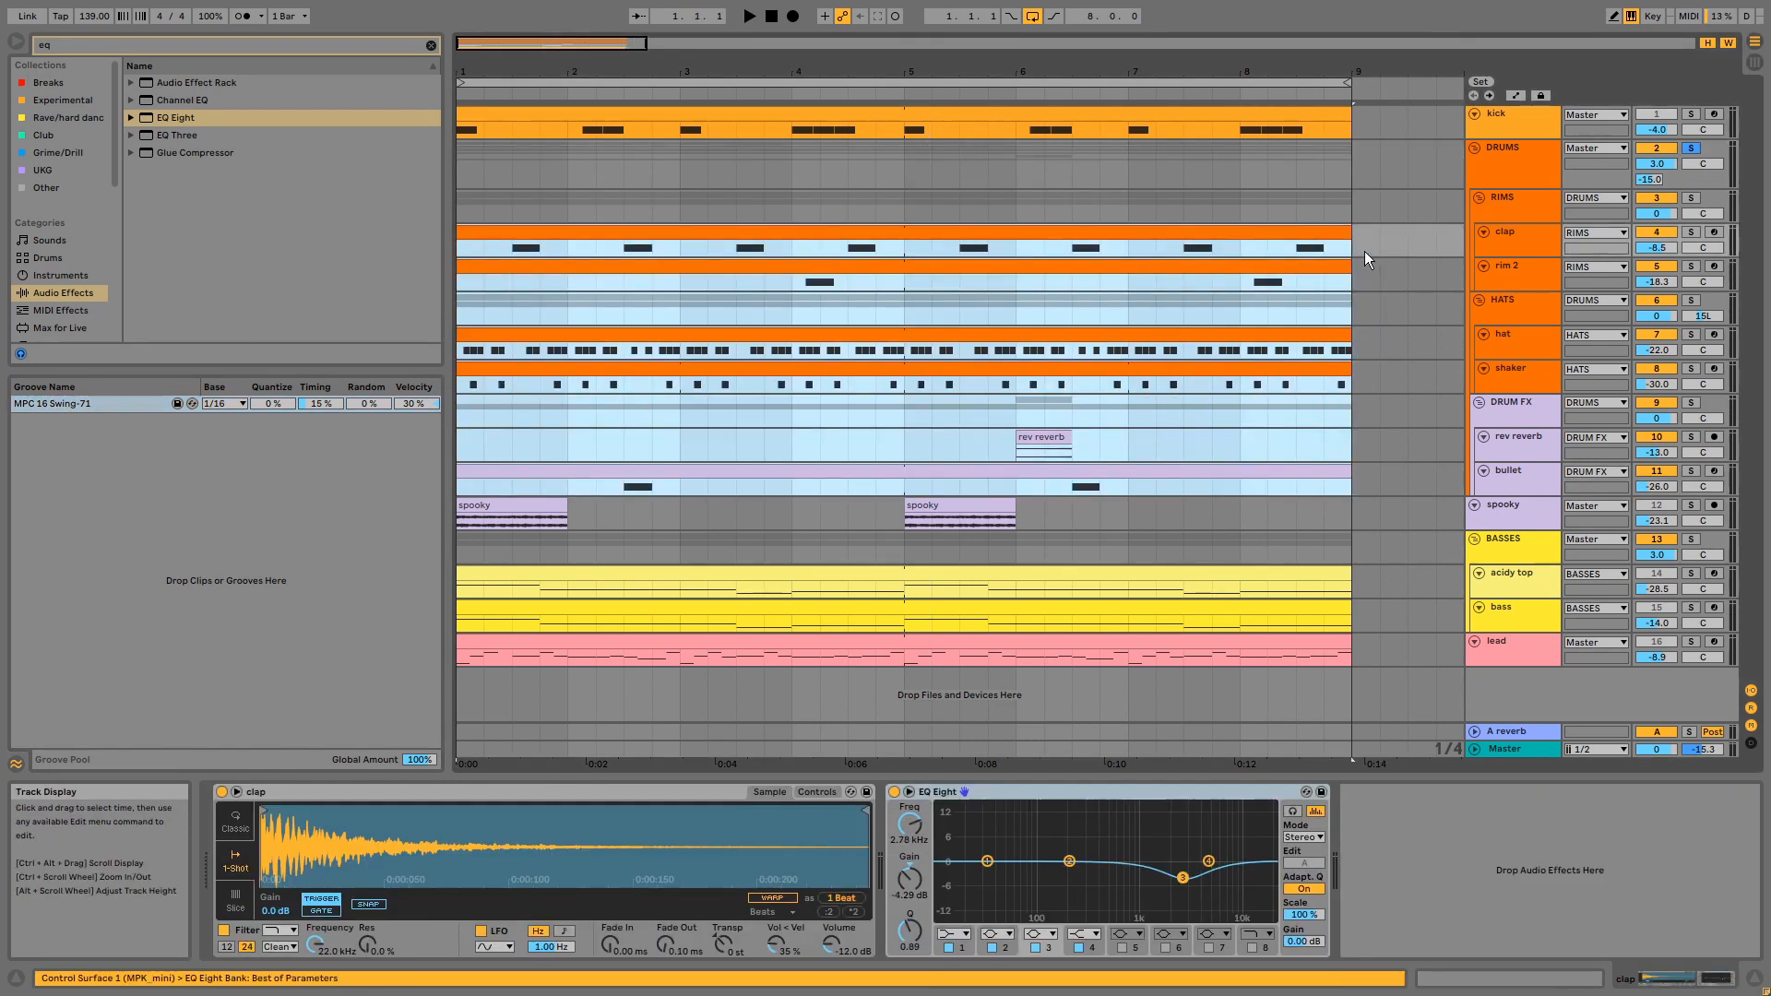
Step: Show the DRUMS group's devices and select its Drum Buss
{"action": "left_click", "coordinate": [1475, 173]}
{"action": "left_click", "coordinate": [388, 786]}
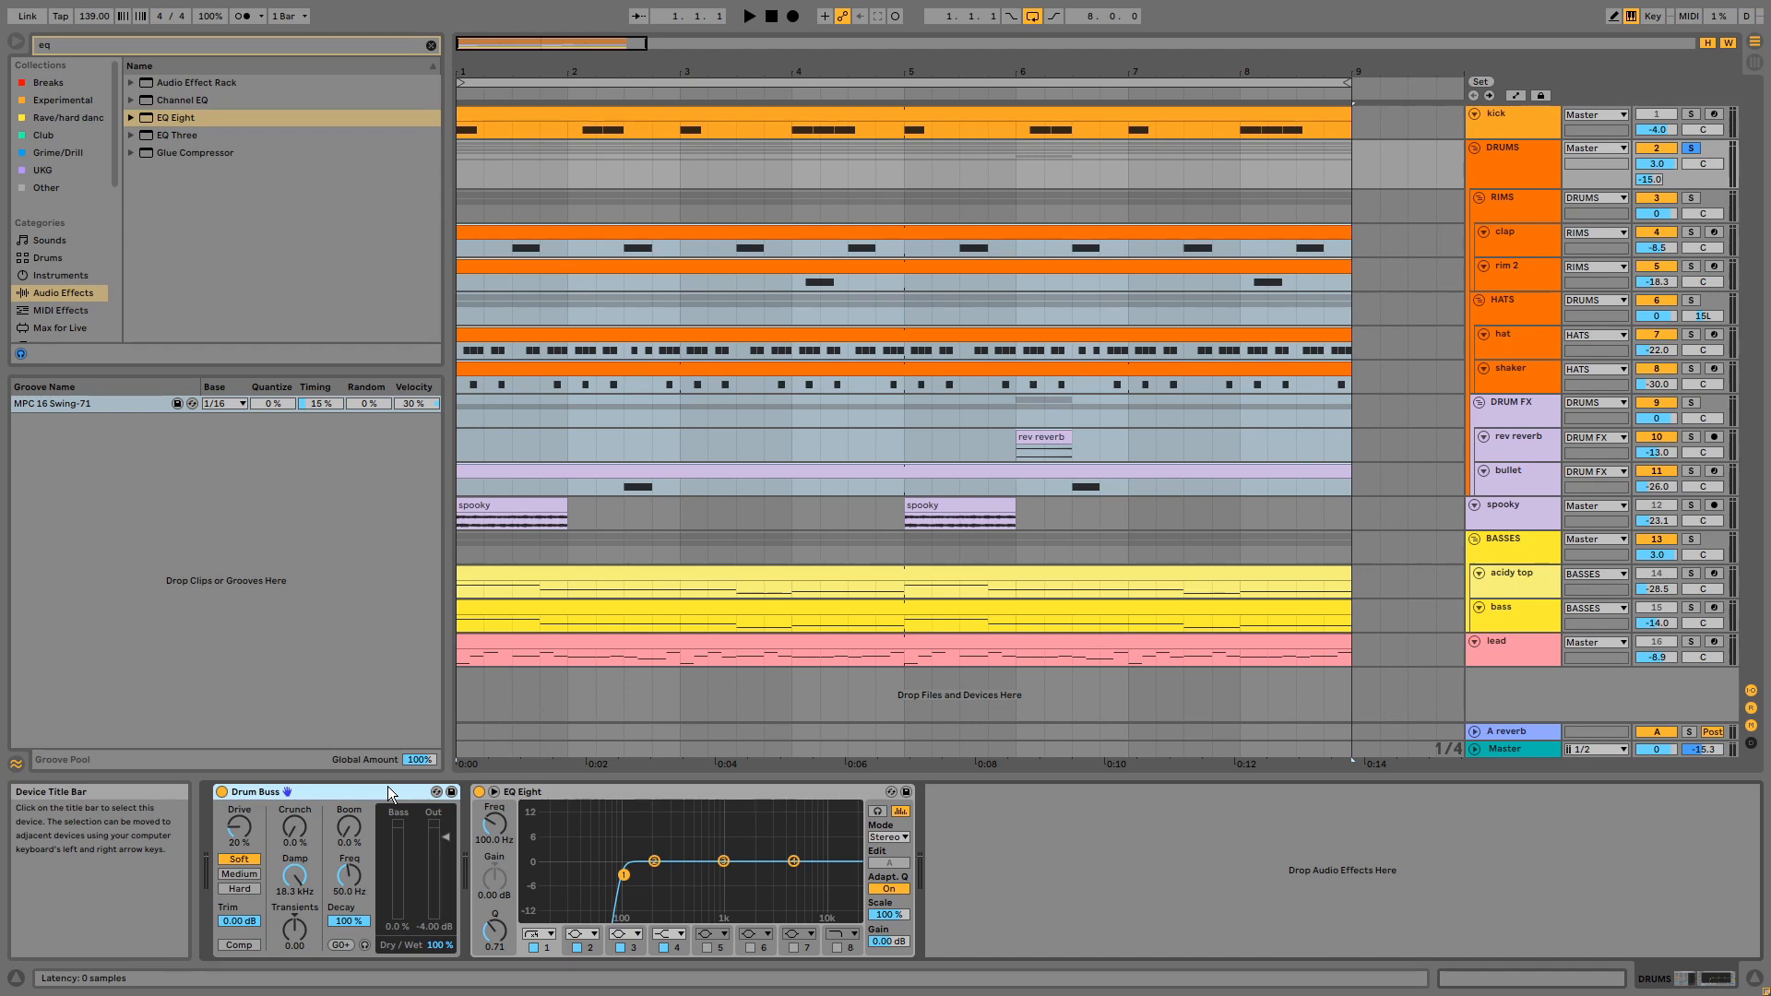
Step: Inspect the DRUMS group's EQ Eight and its reverb send, and show the devices on the A reverb return
{"action": "left_click", "coordinate": [663, 793]}
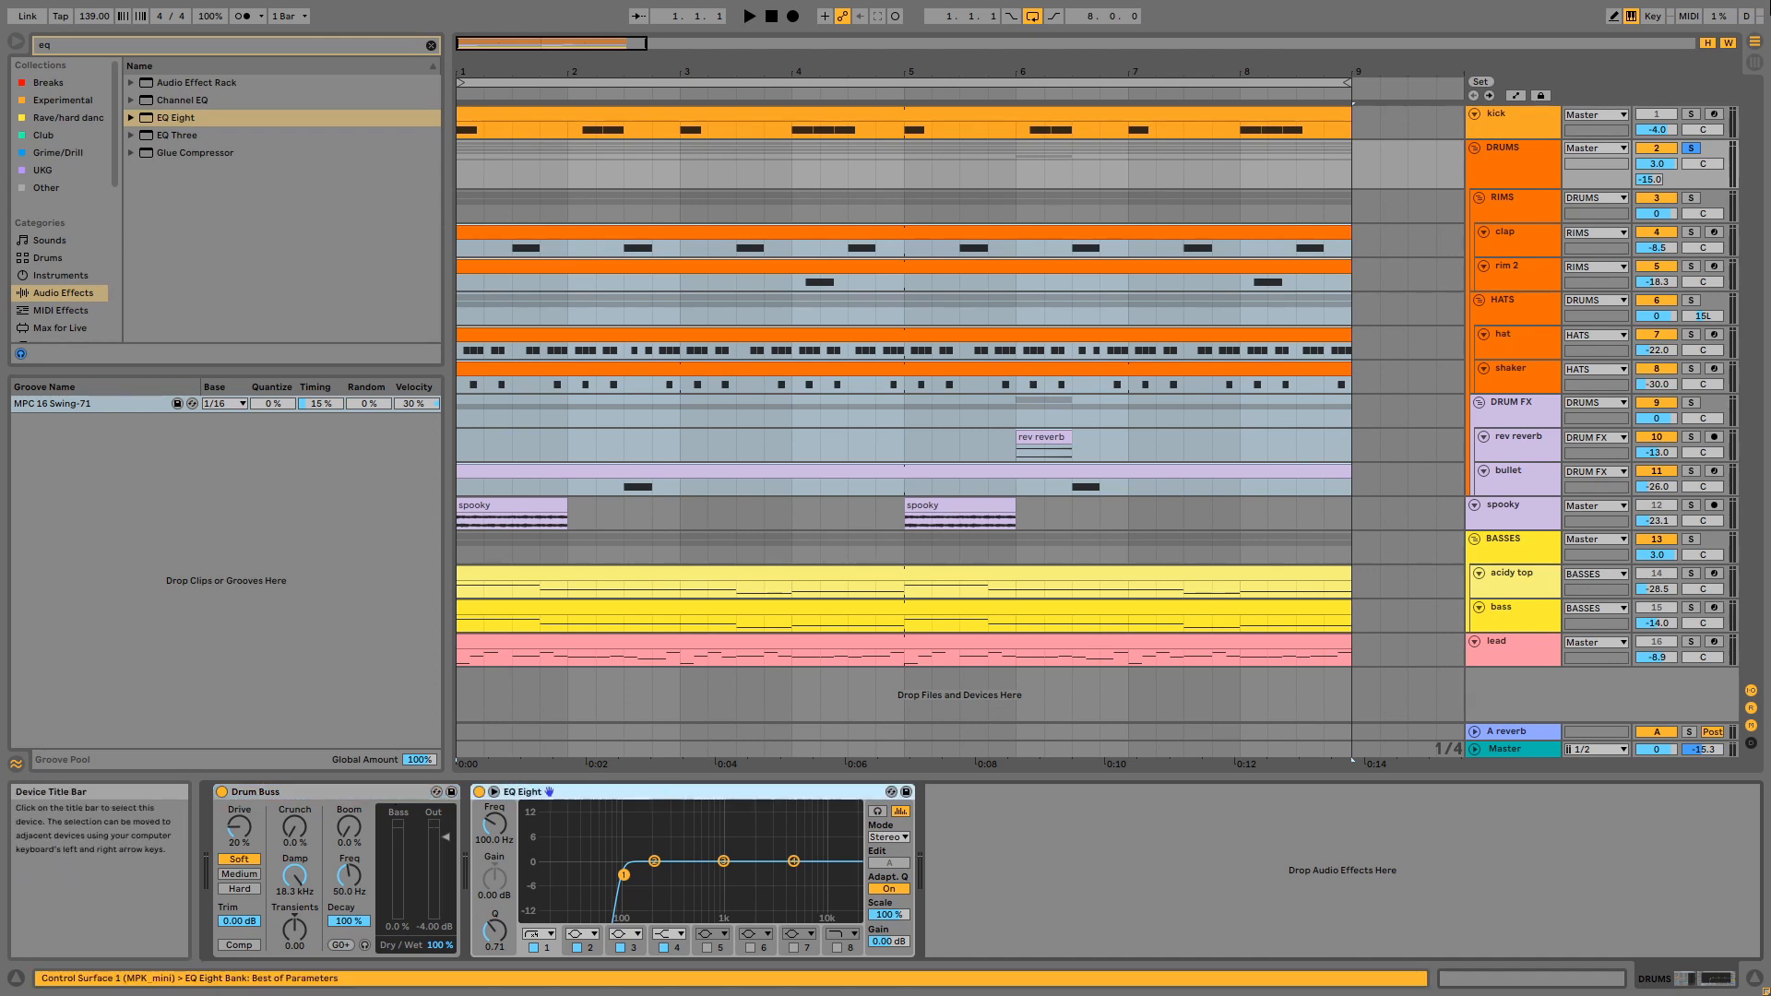
{"action": "left_click", "coordinate": [1653, 191]}
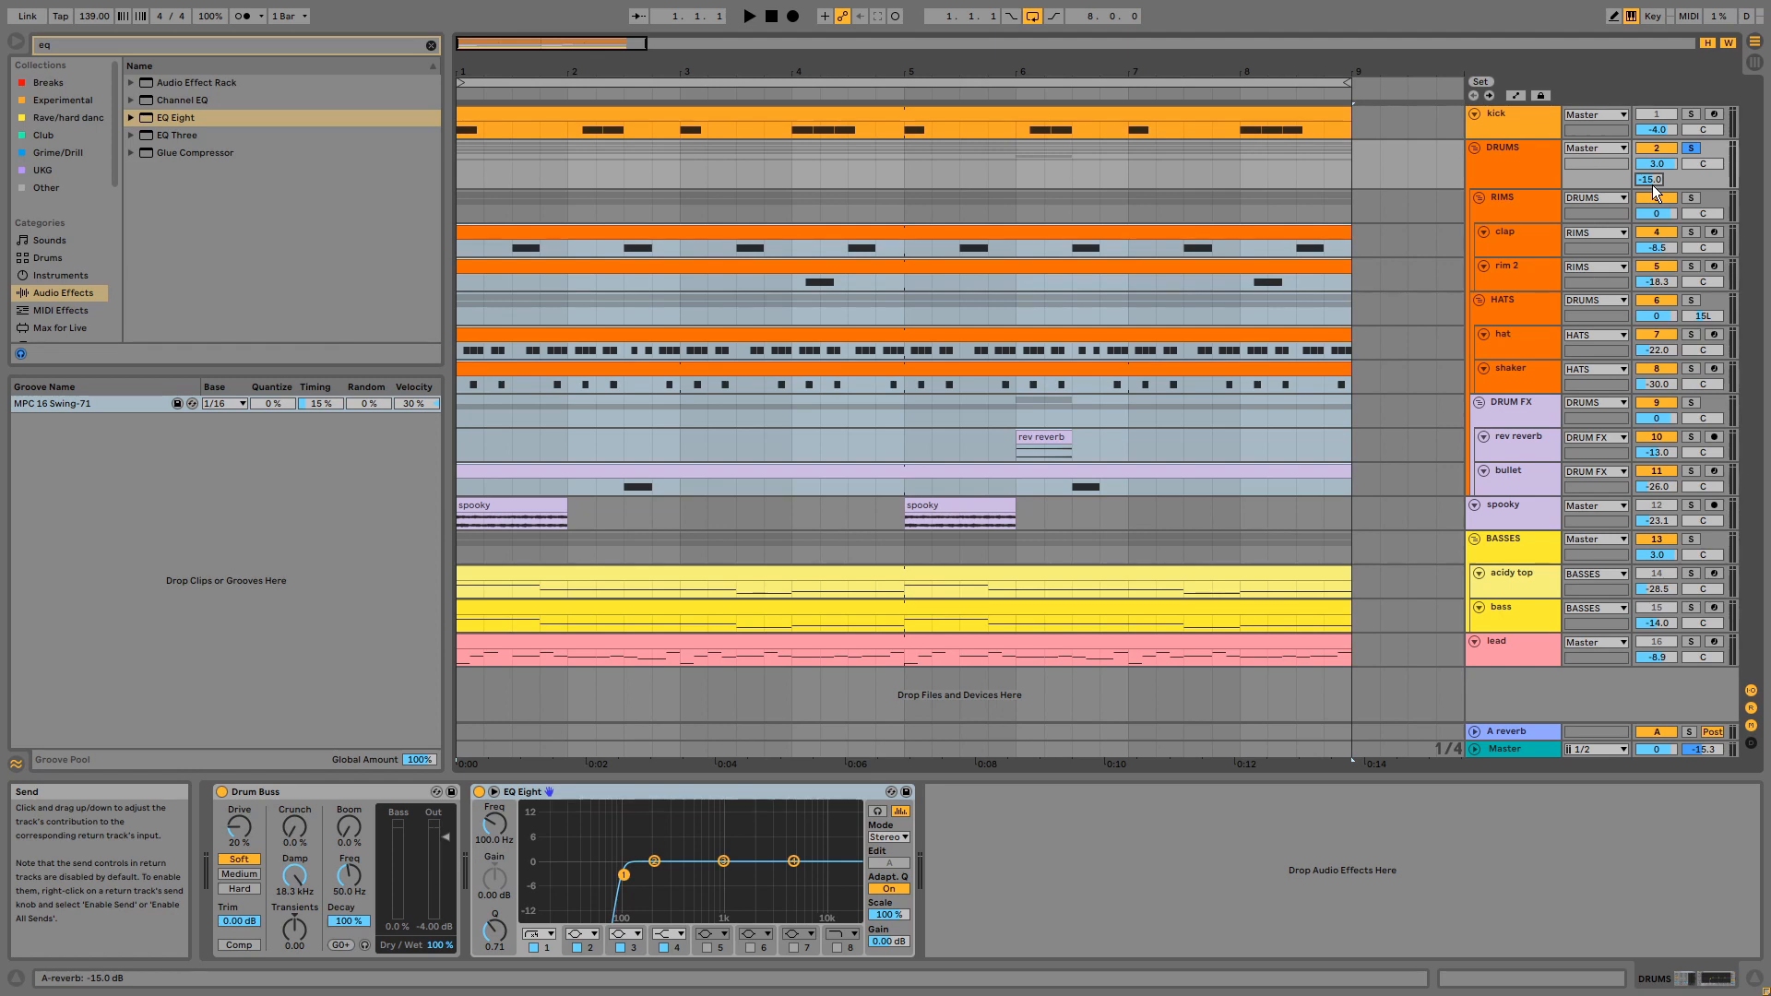
{"action": "left_click", "coordinate": [1524, 737]}
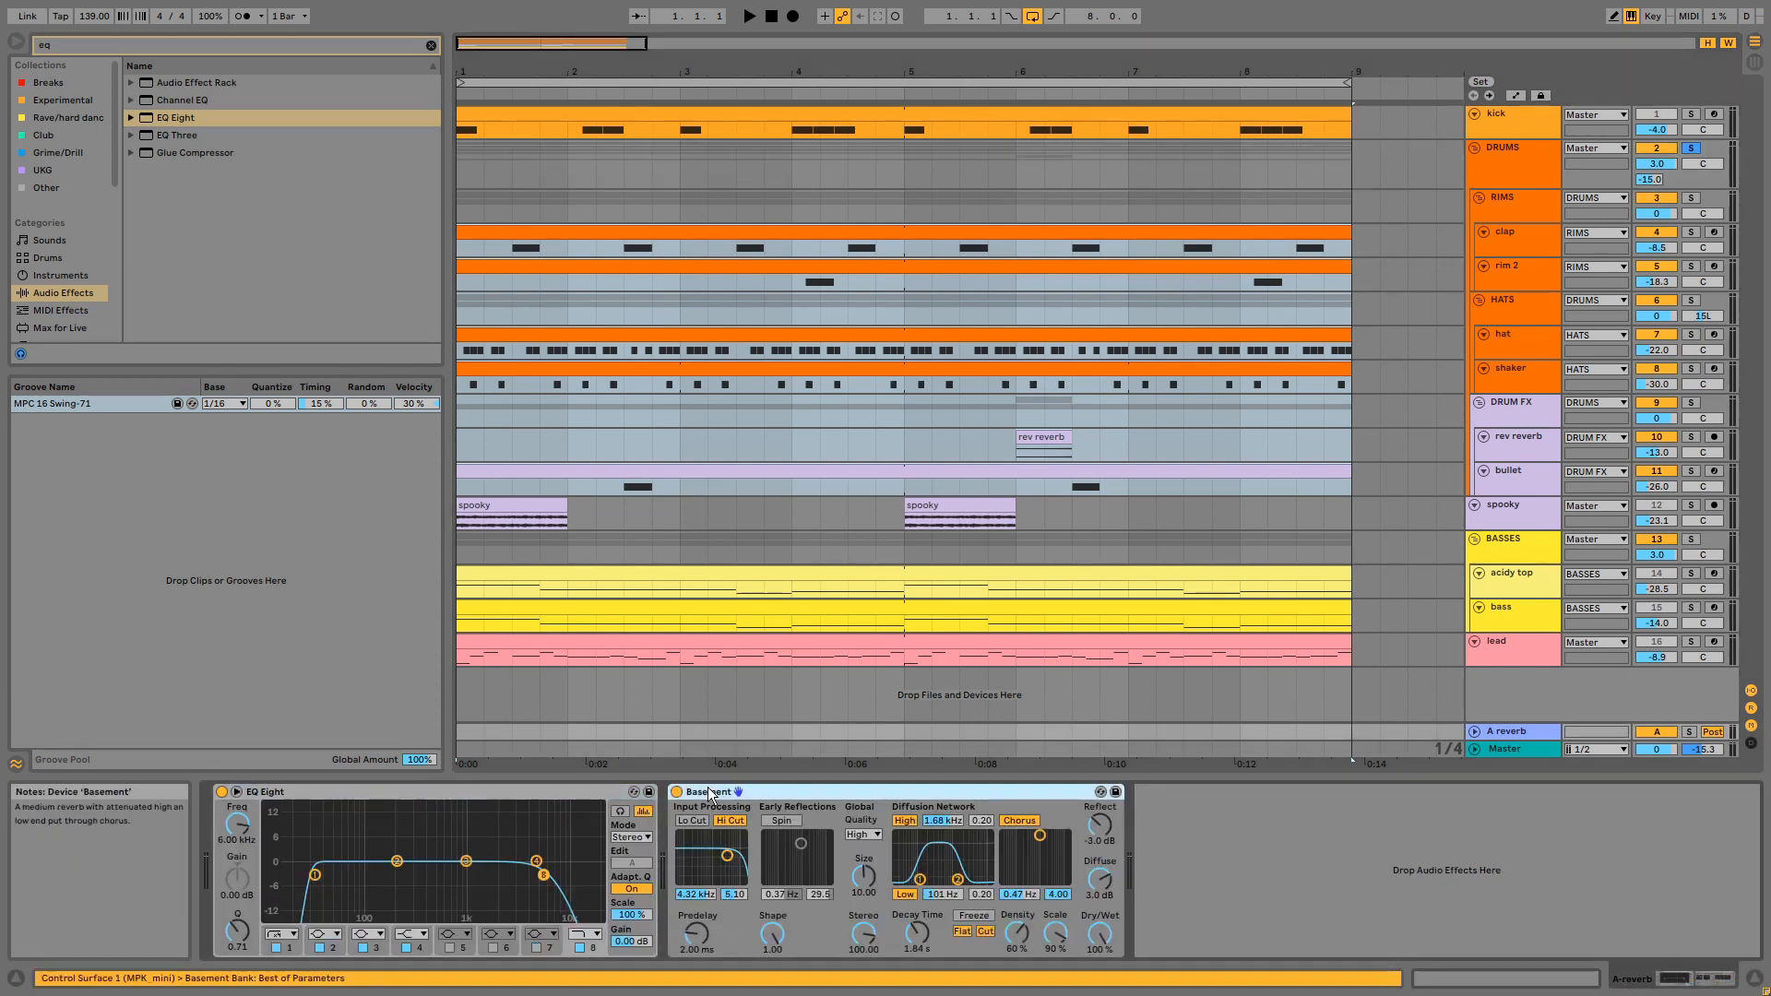
Step: Solo the spooky track and inspect its EQ Eight and Echo devices
{"action": "left_click", "coordinate": [1694, 506]}
{"action": "left_click", "coordinate": [1546, 519]}
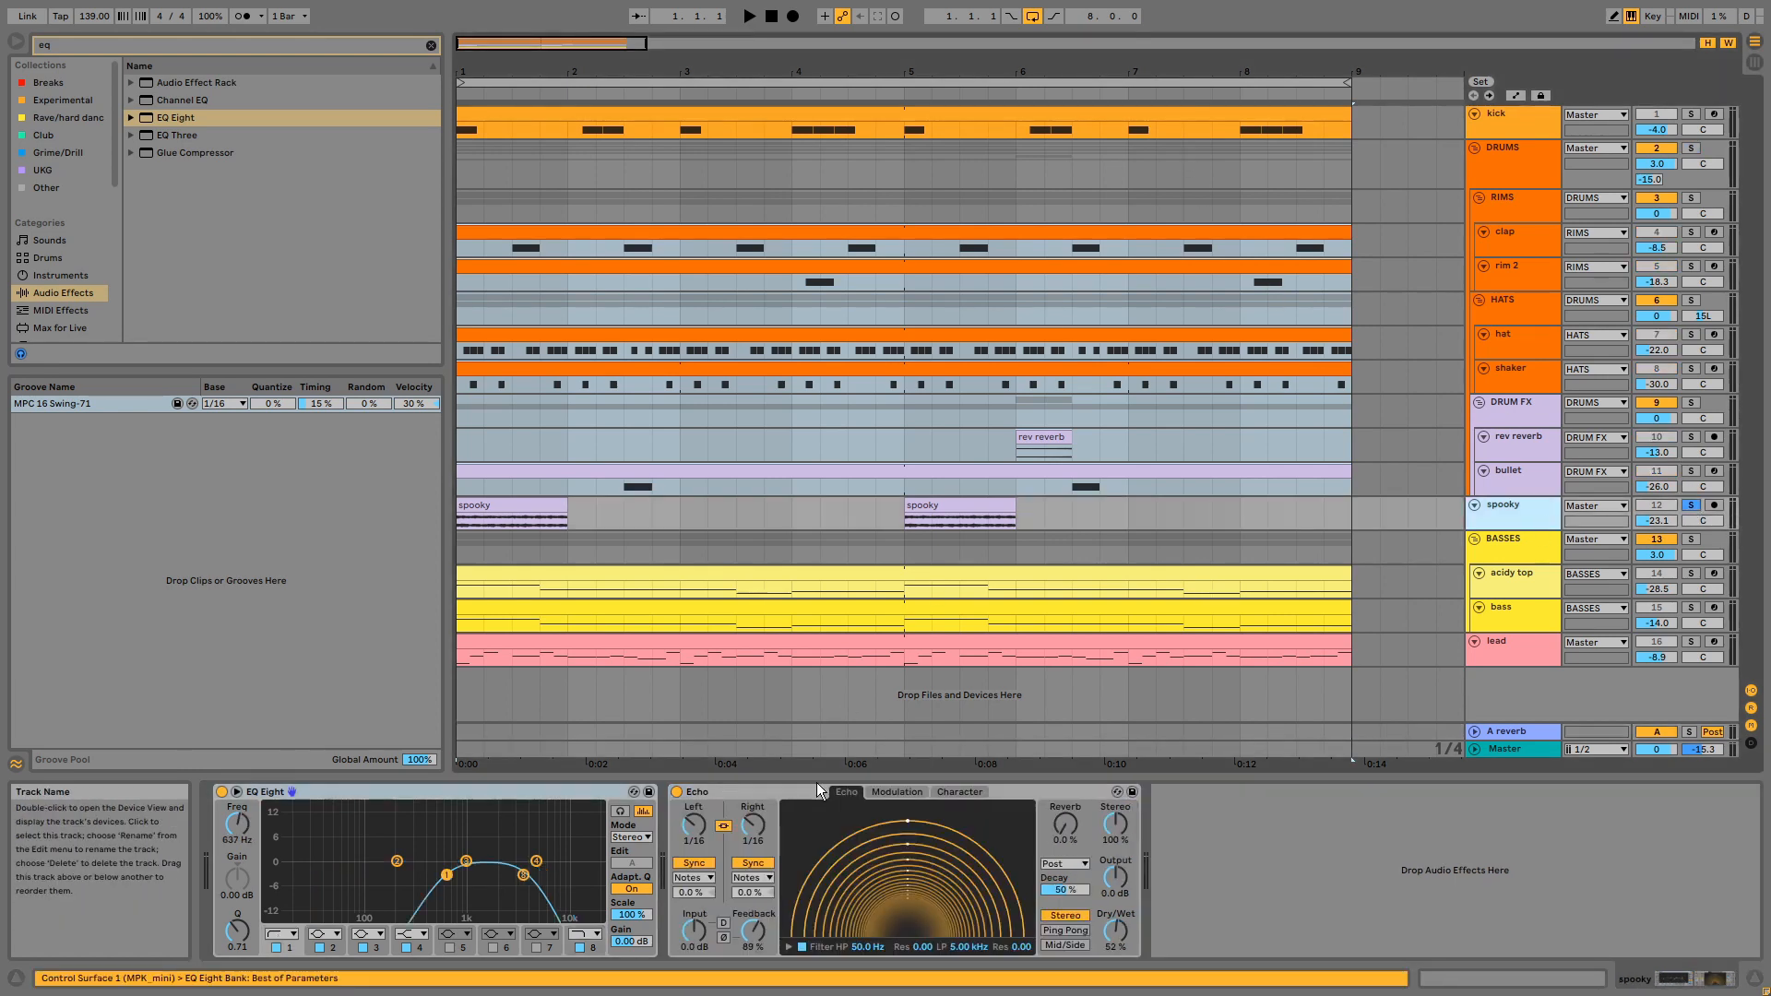
{"action": "left_click", "coordinate": [738, 793]}
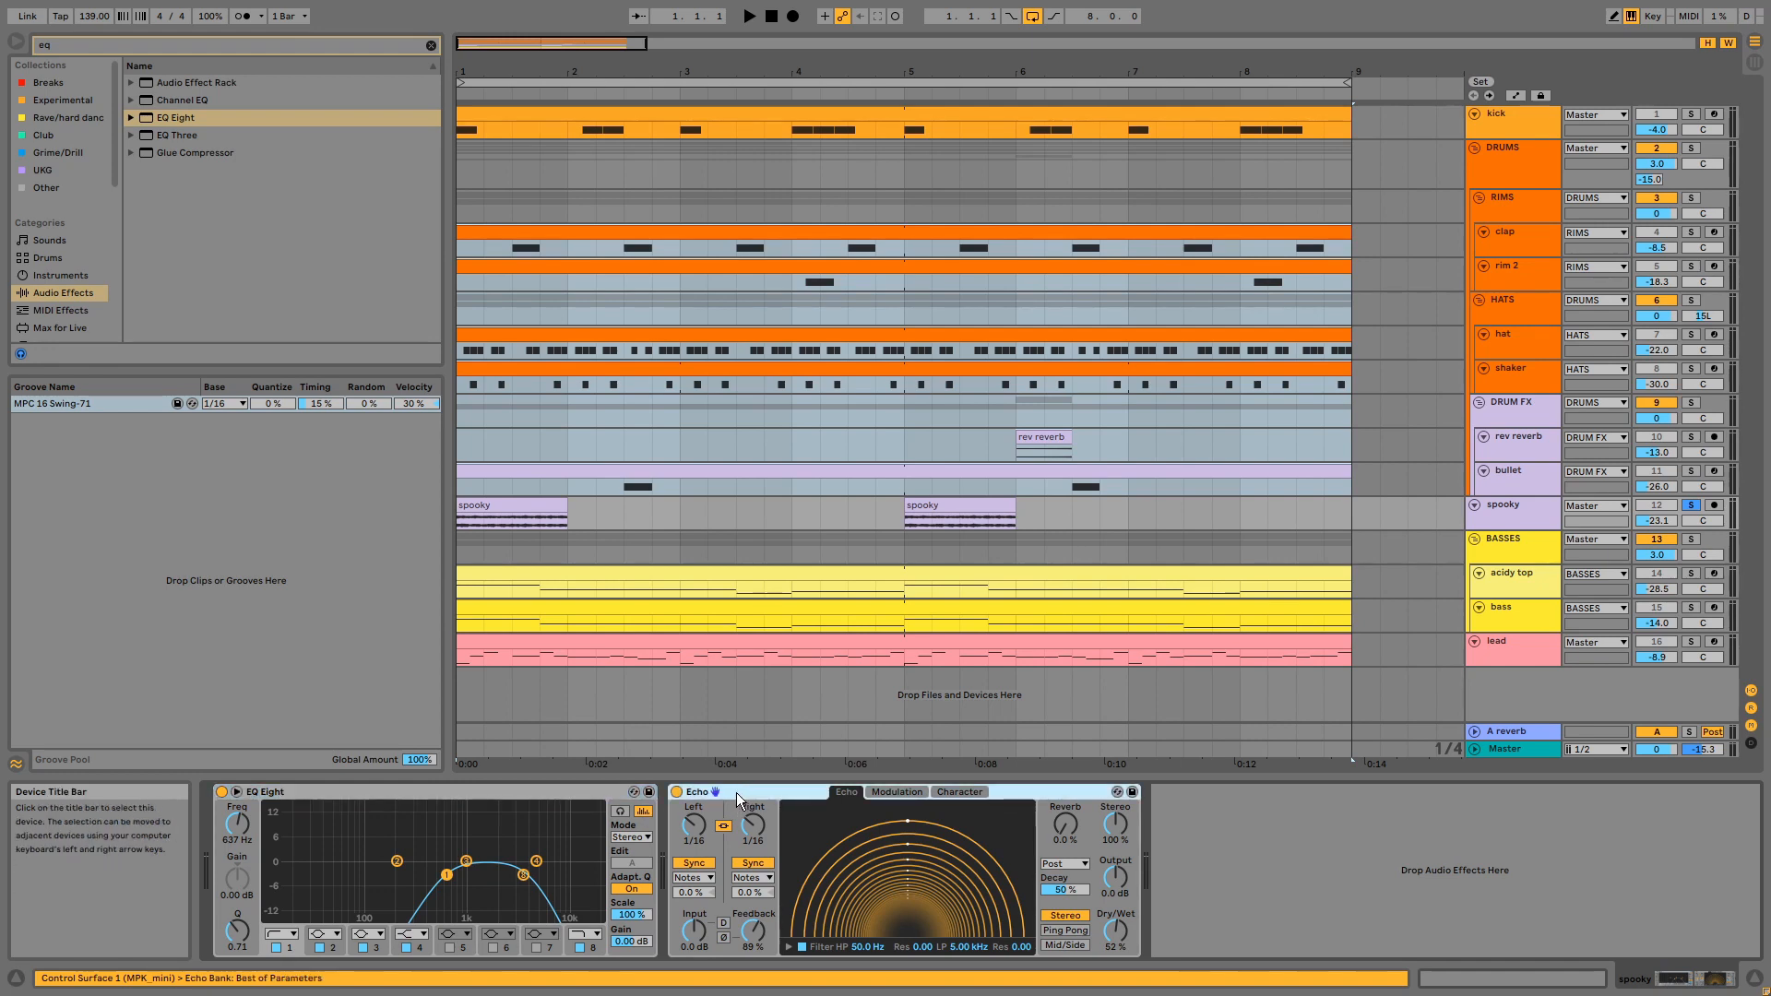
Step: Select the first spooky clip and play it in solo
{"action": "left_click", "coordinate": [543, 516]}
{"action": "left_click", "coordinate": [542, 511]}
{"action": "key", "text": "space"}
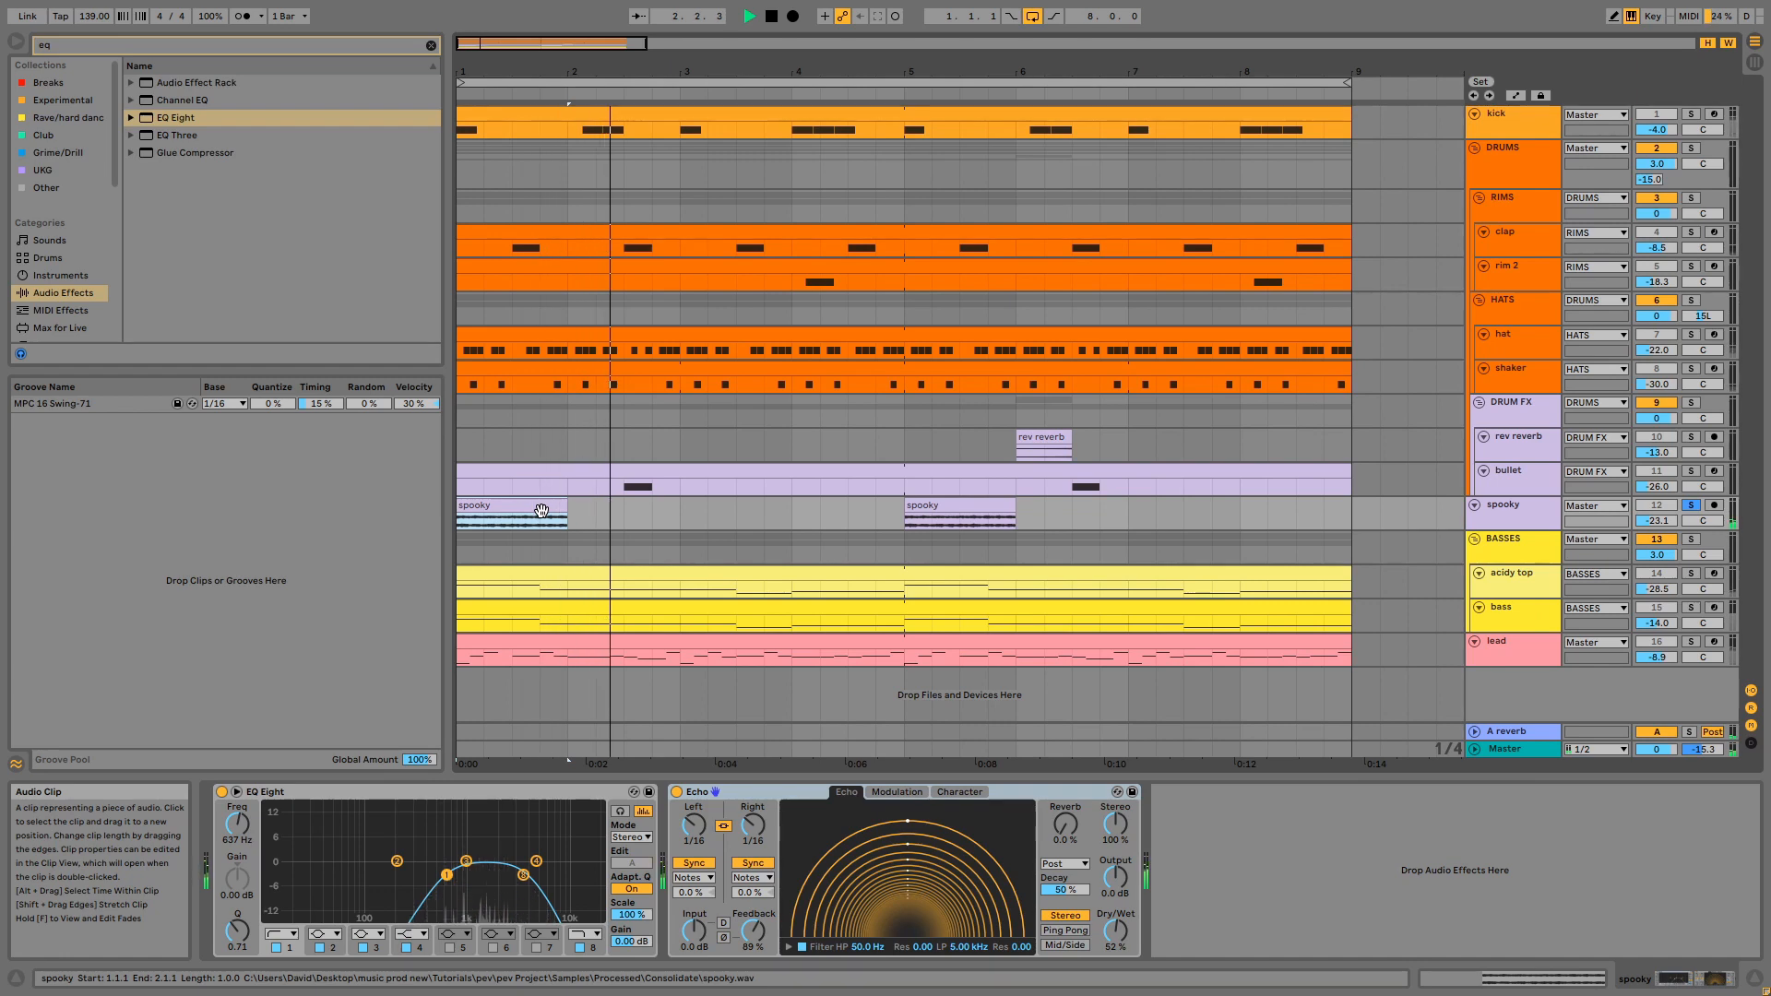
Step: Unsolo the spooky track, audition its second clip in the full mix, and enlarge the track to show its reverb send
{"action": "left_click", "coordinate": [1694, 507]}
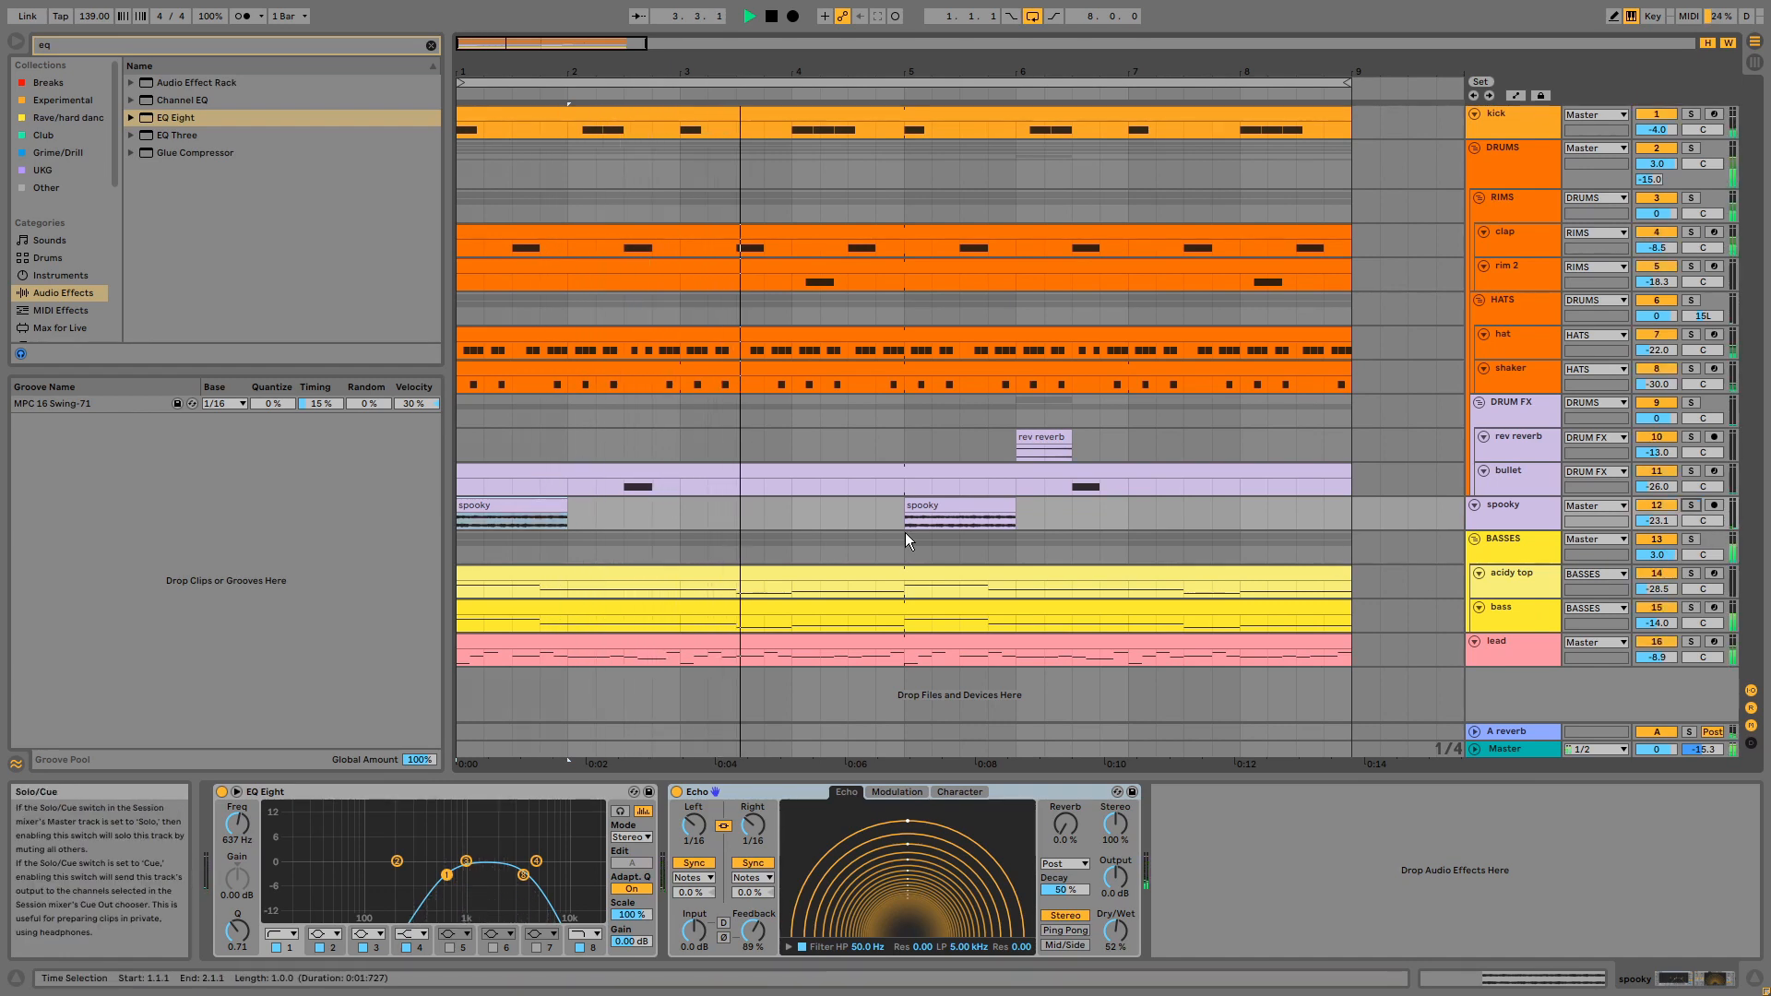
{"action": "left_click", "coordinate": [947, 506]}
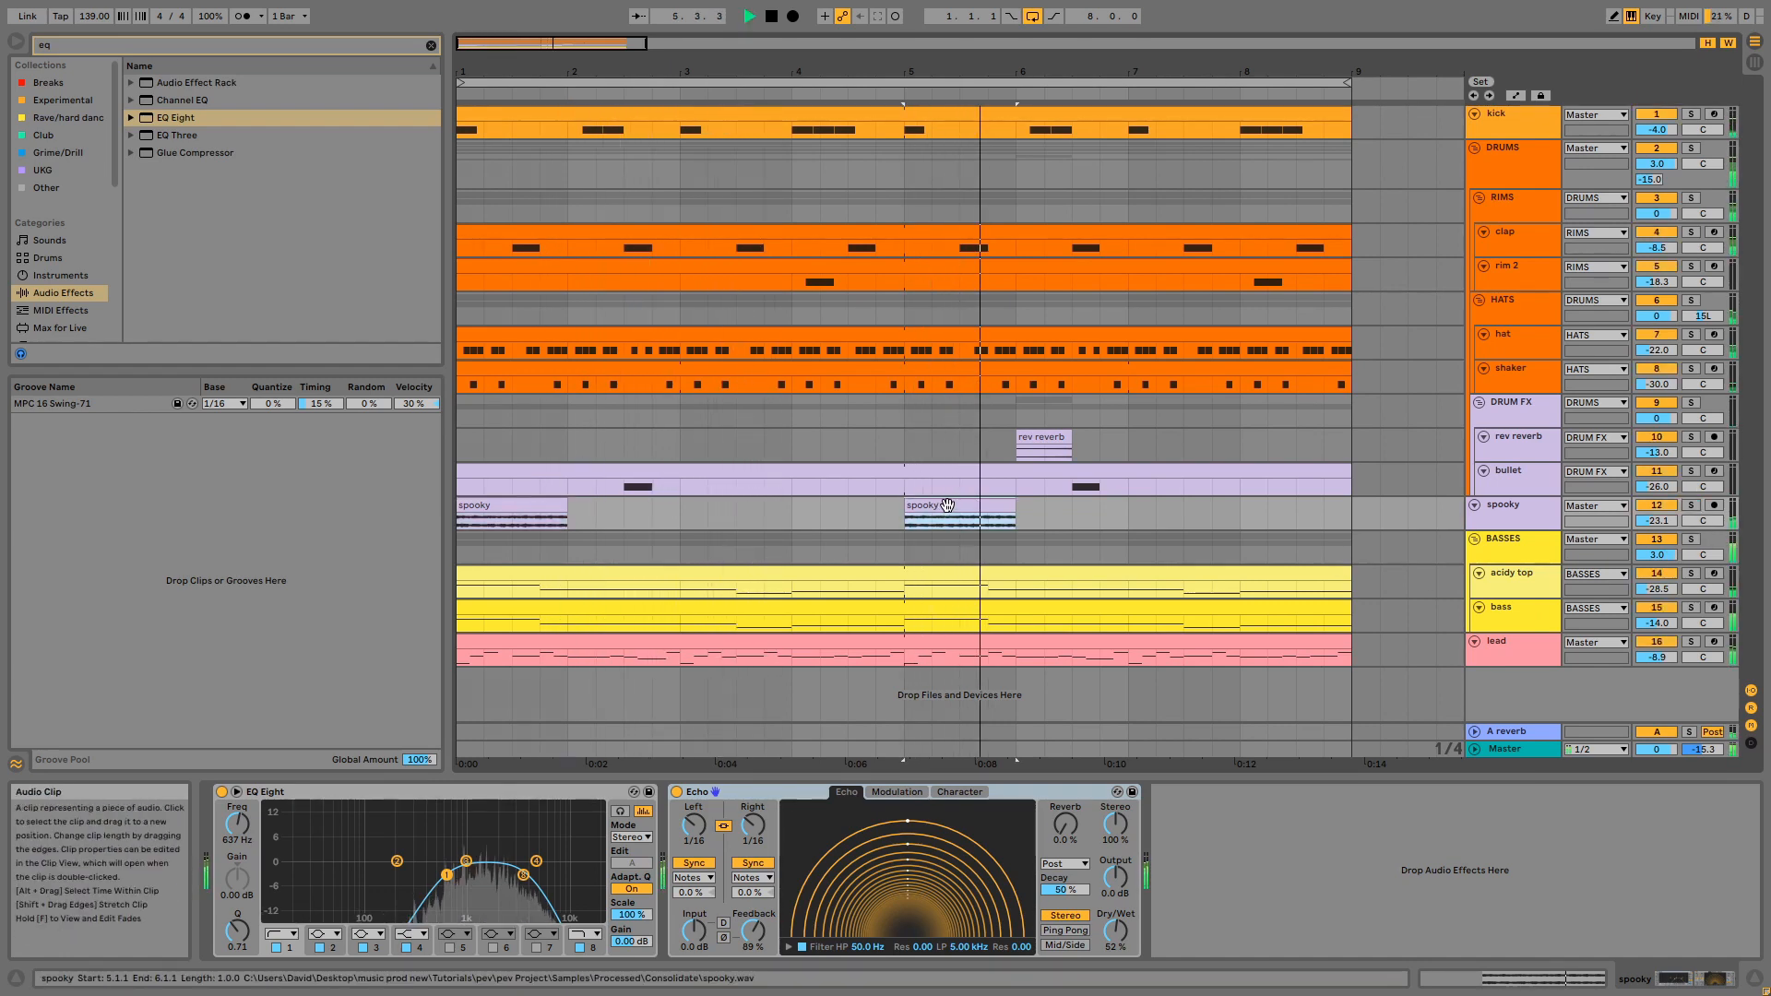
{"action": "key", "text": "space"}
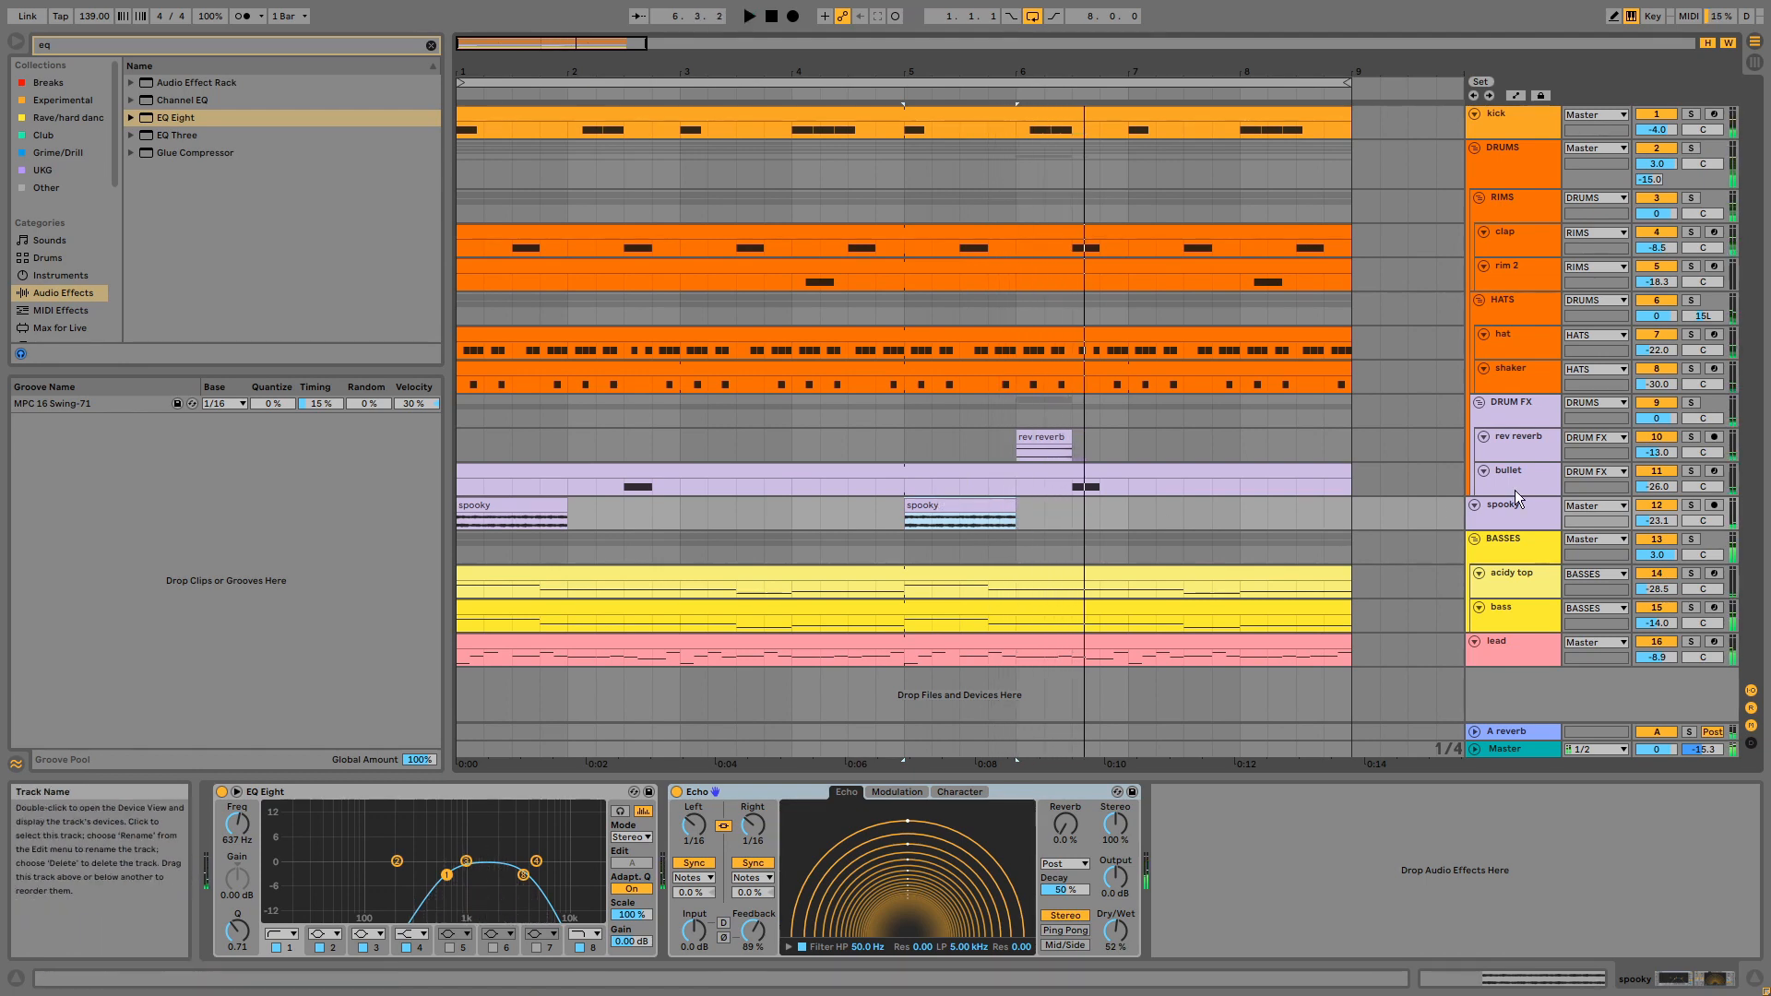
{"action": "left_click_drag", "start_coordinate": [1520, 531], "coordinate": [1520, 546]}
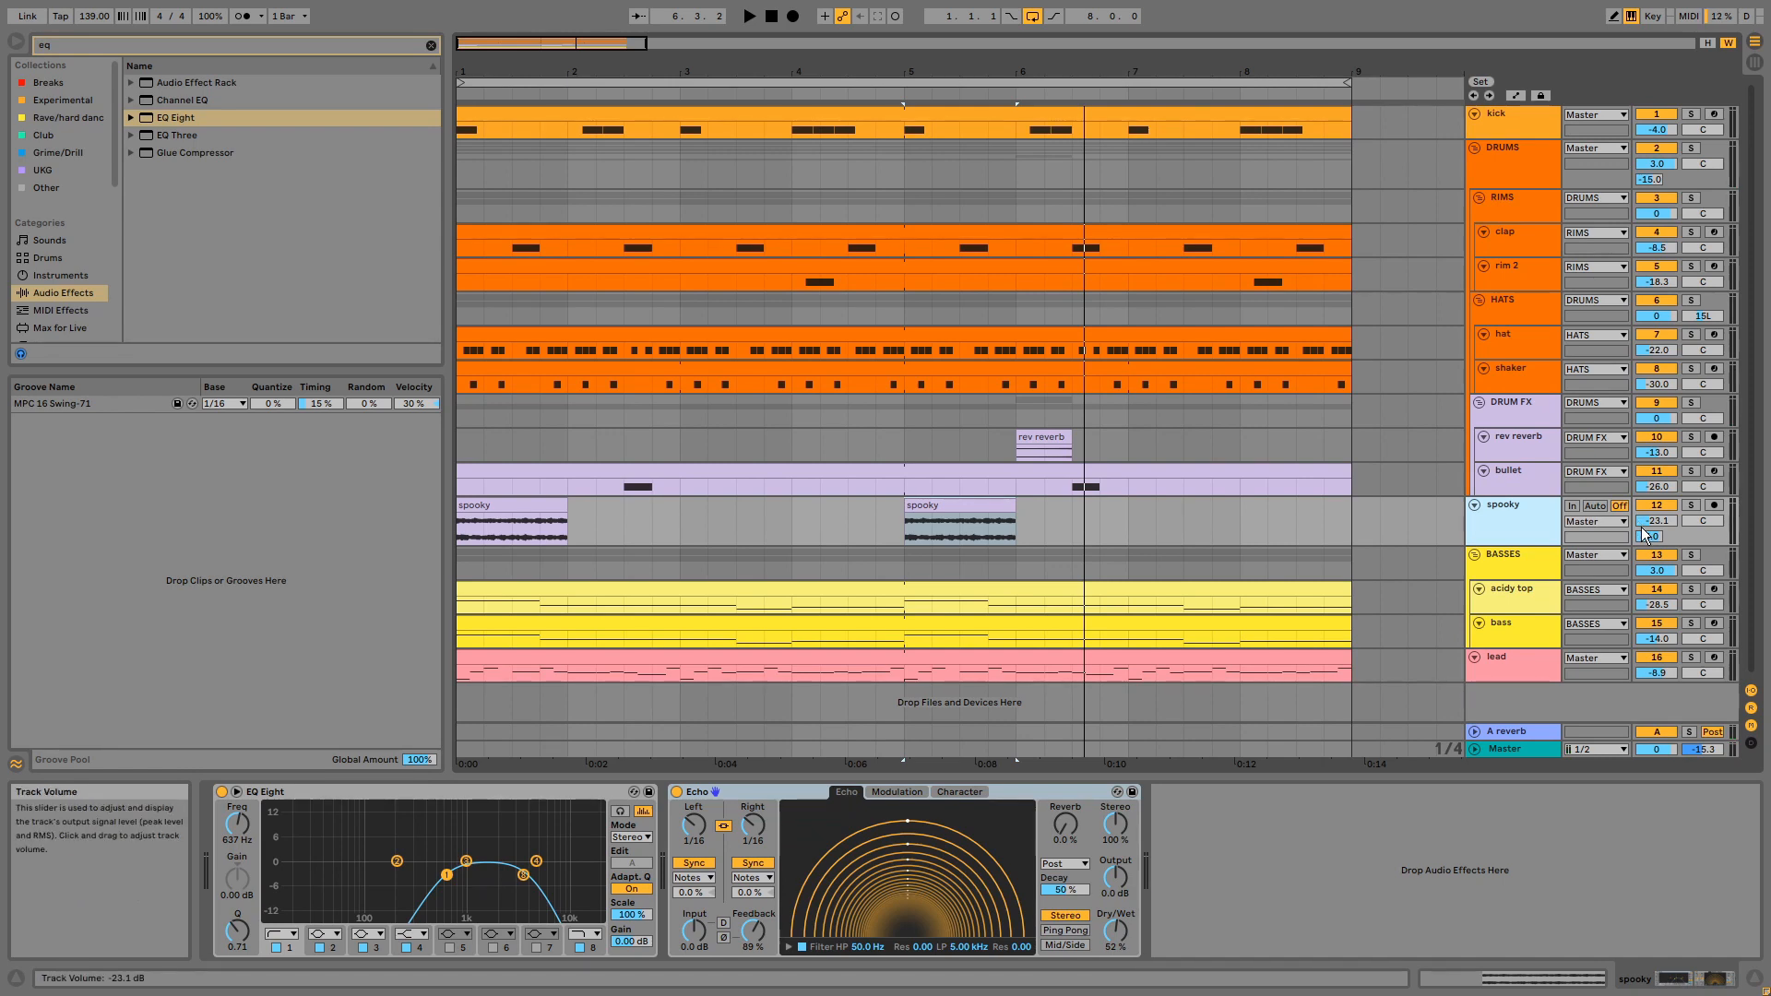
Step: Solo the acidy top track, play its clip from the start and view the clip's MIDI notes
{"action": "left_click", "coordinate": [1691, 589]}
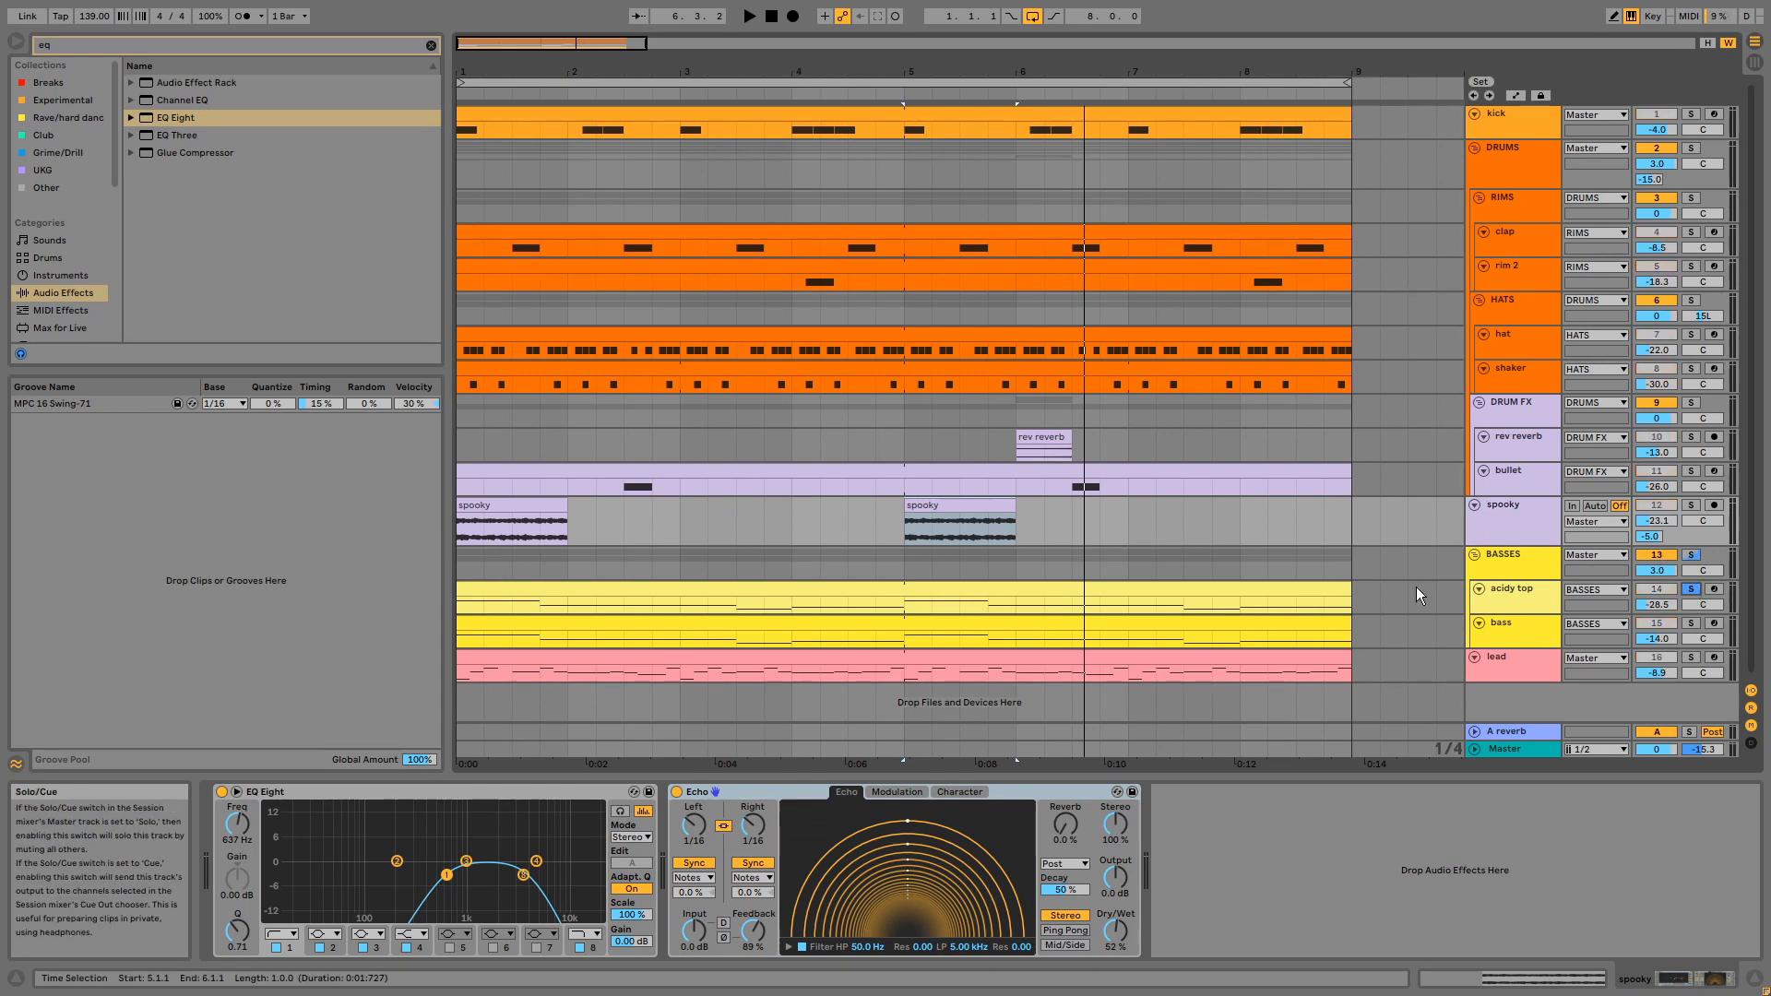
{"action": "left_click", "coordinate": [1313, 593]}
{"action": "key", "text": "space"}
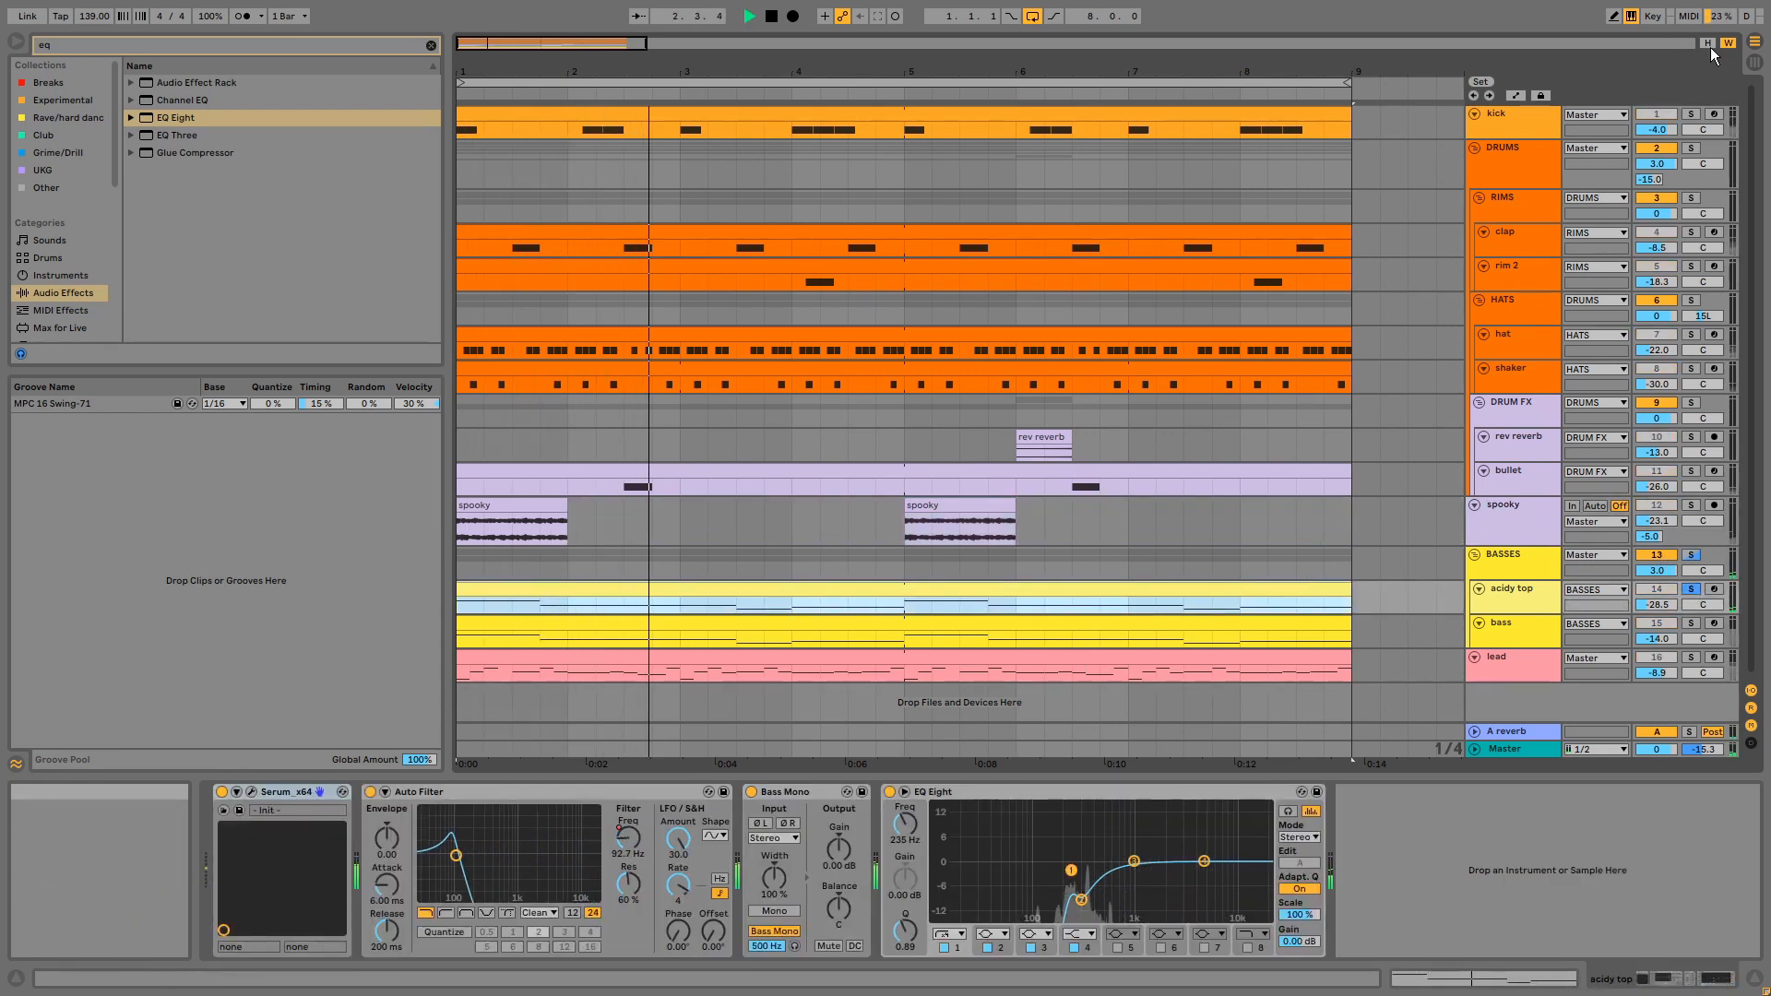
{"action": "left_click", "coordinate": [1708, 43]}
{"action": "double_click", "coordinate": [1318, 572]}
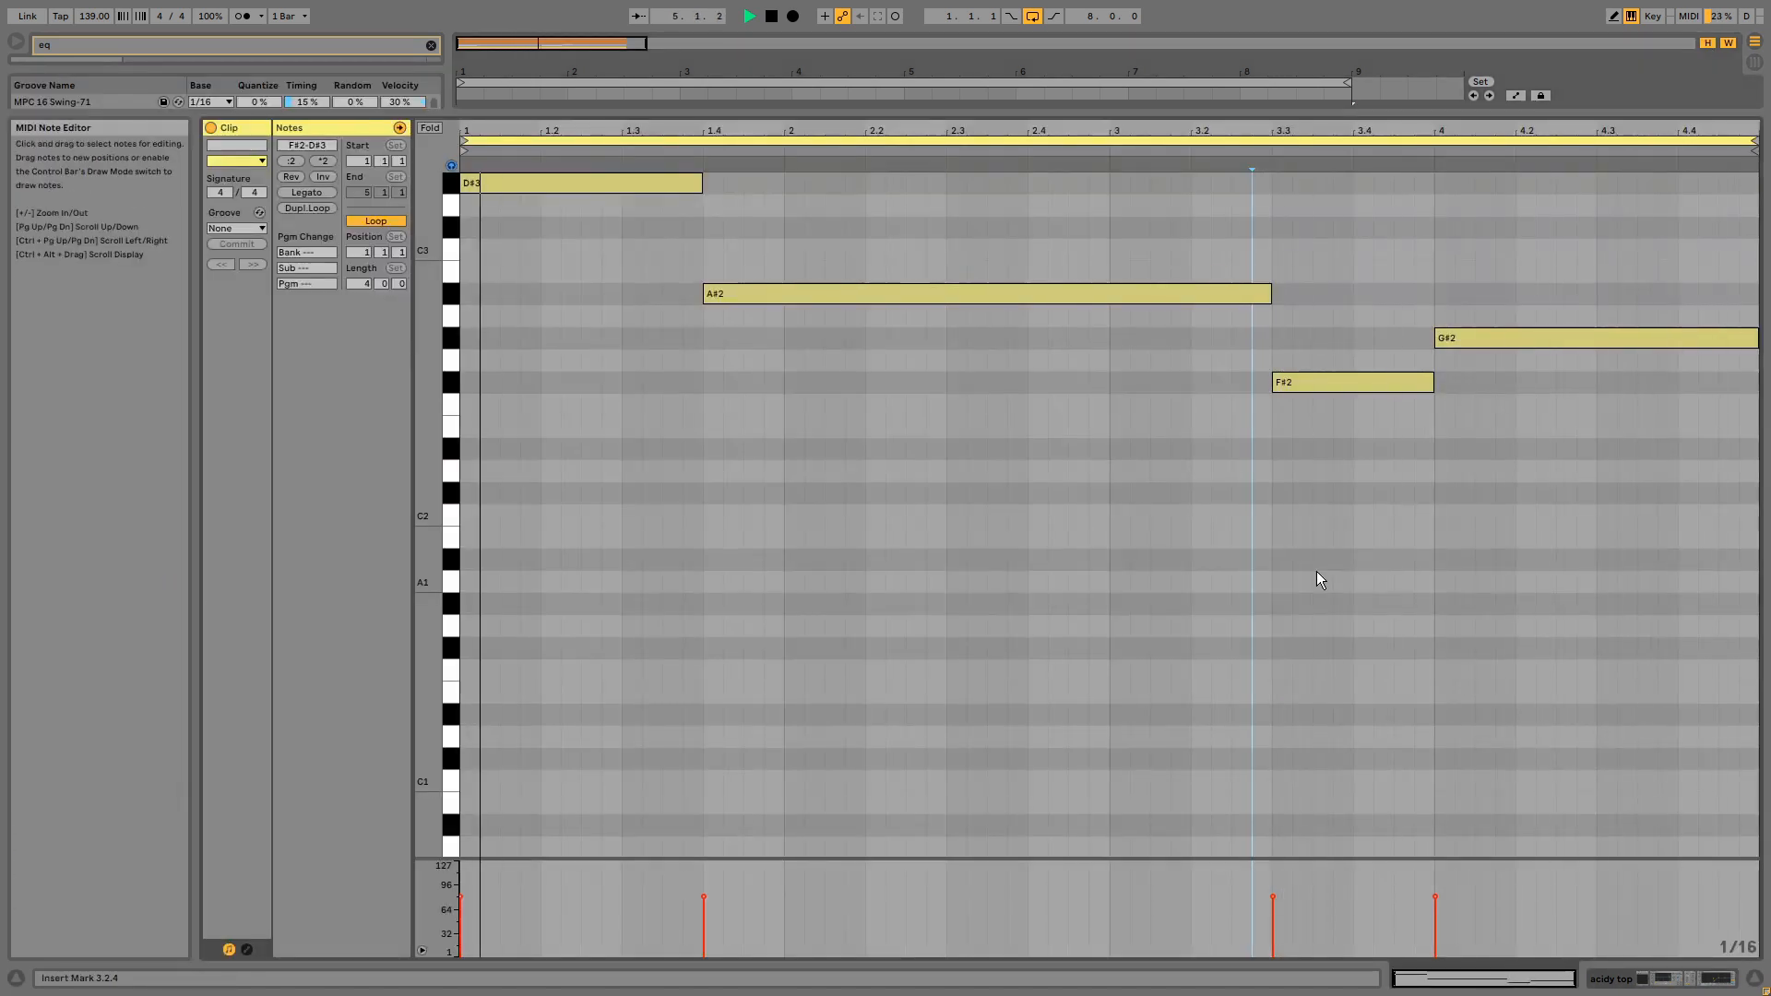
{"action": "key", "text": "shift+Tab"}
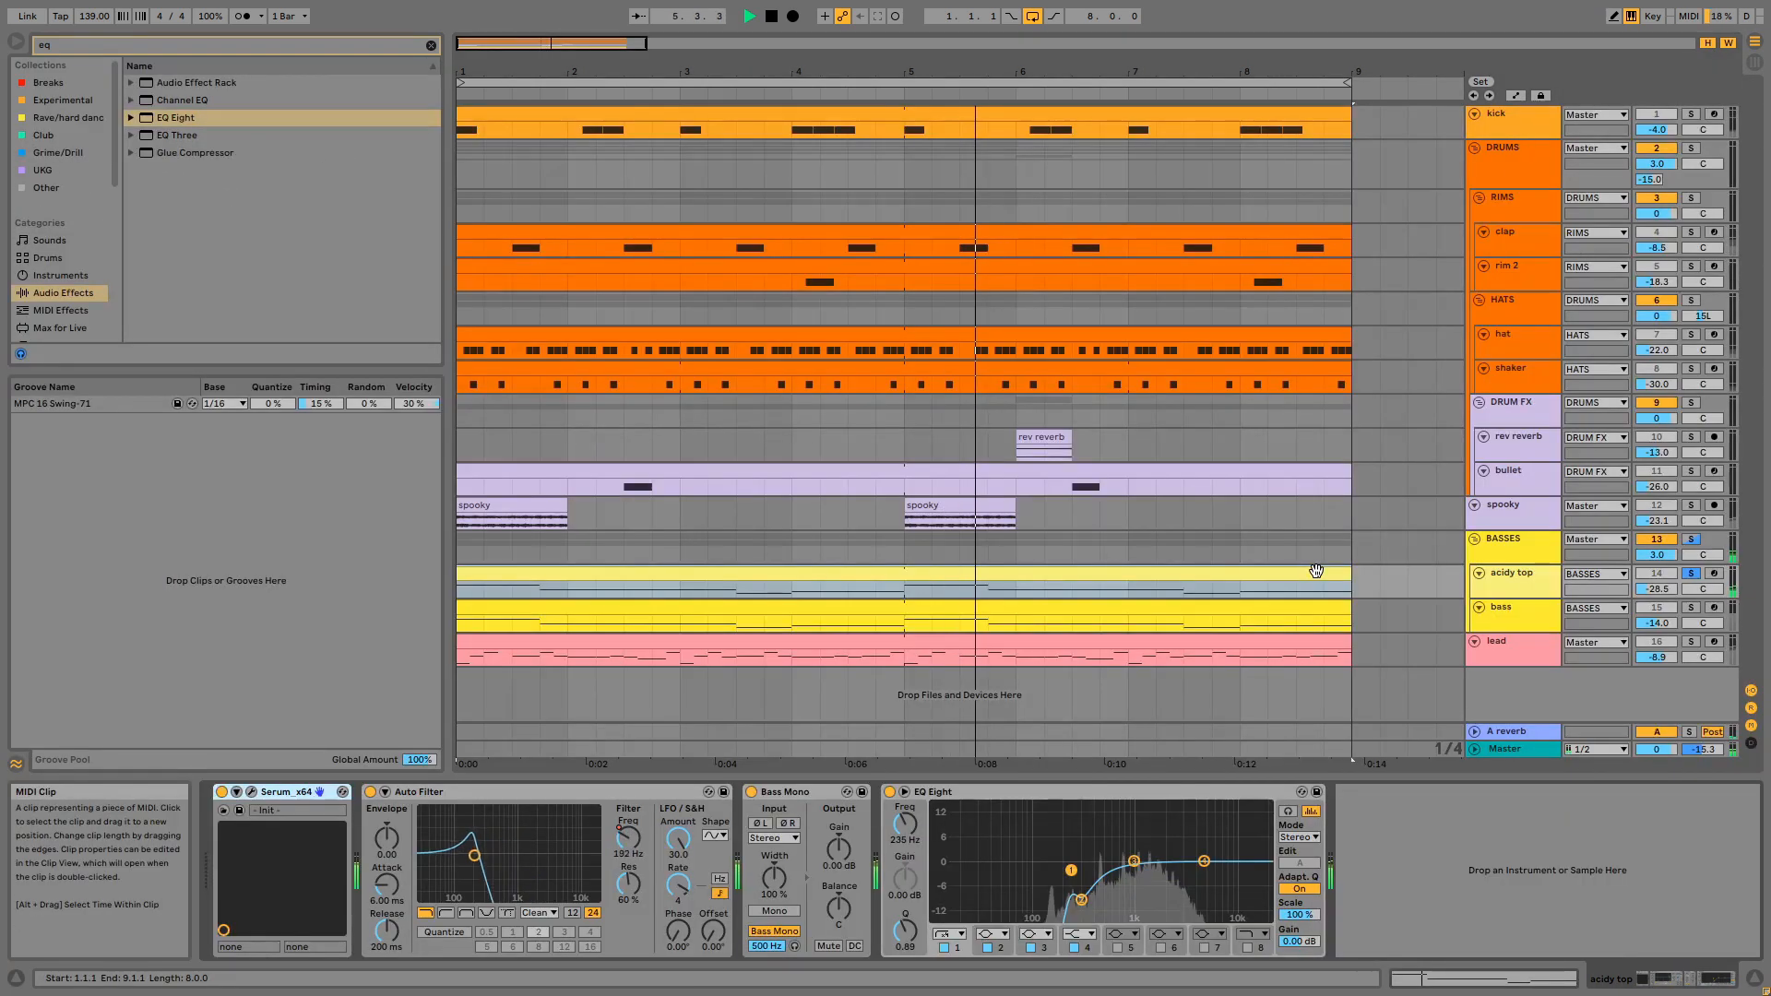
Step: Unsolo acidy top, audition its clip from the start in the full mix and stop playback
{"action": "left_click", "coordinate": [1692, 572]}
{"action": "left_click", "coordinate": [1160, 572]}
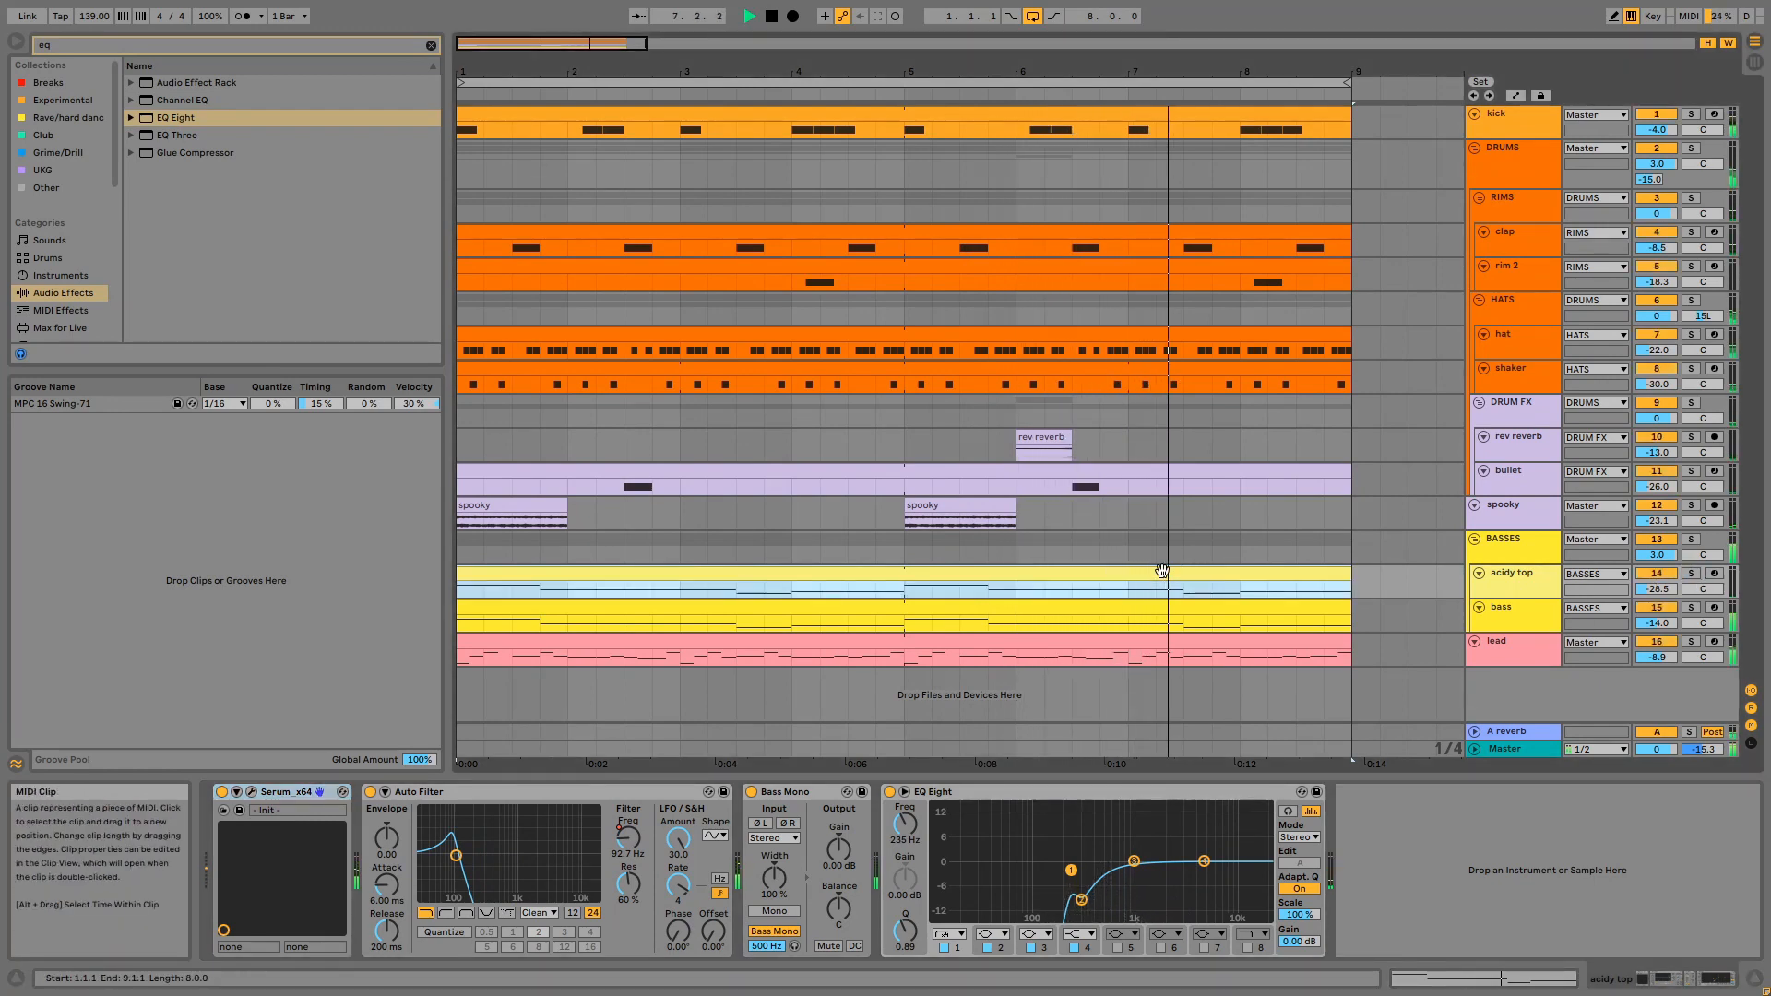
{"action": "key", "text": "space"}
{"action": "key", "text": "space"}
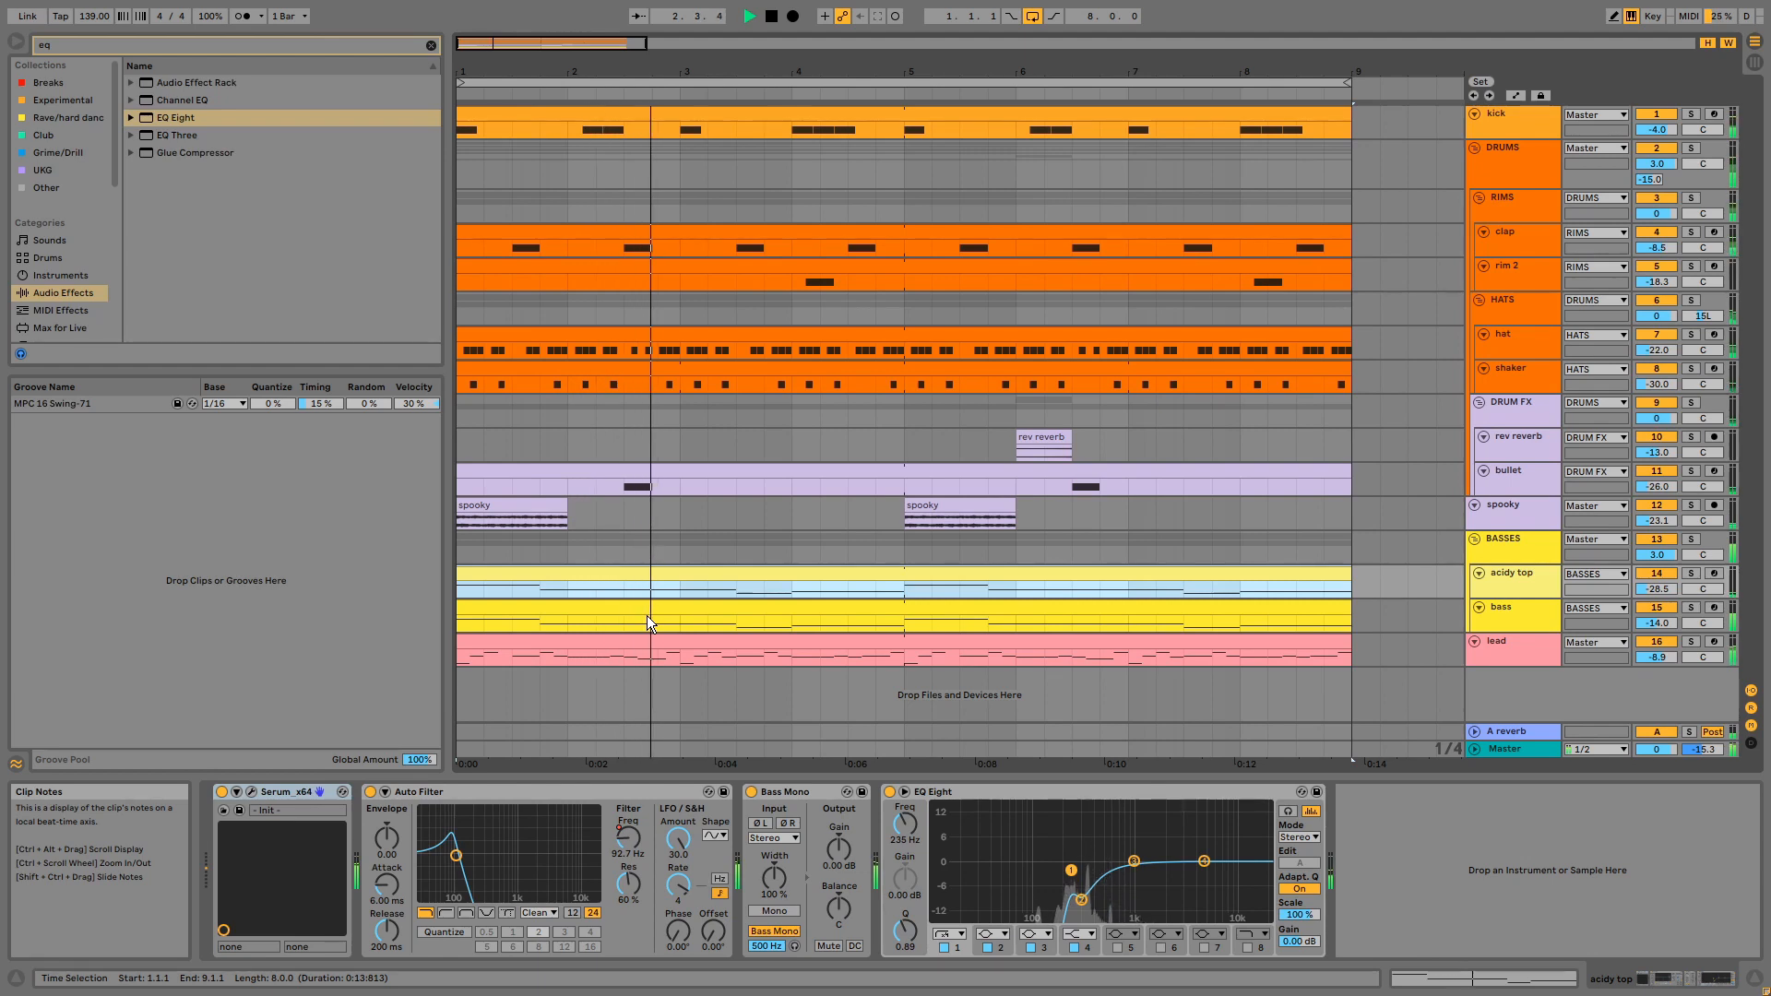
{"action": "key", "text": "space"}
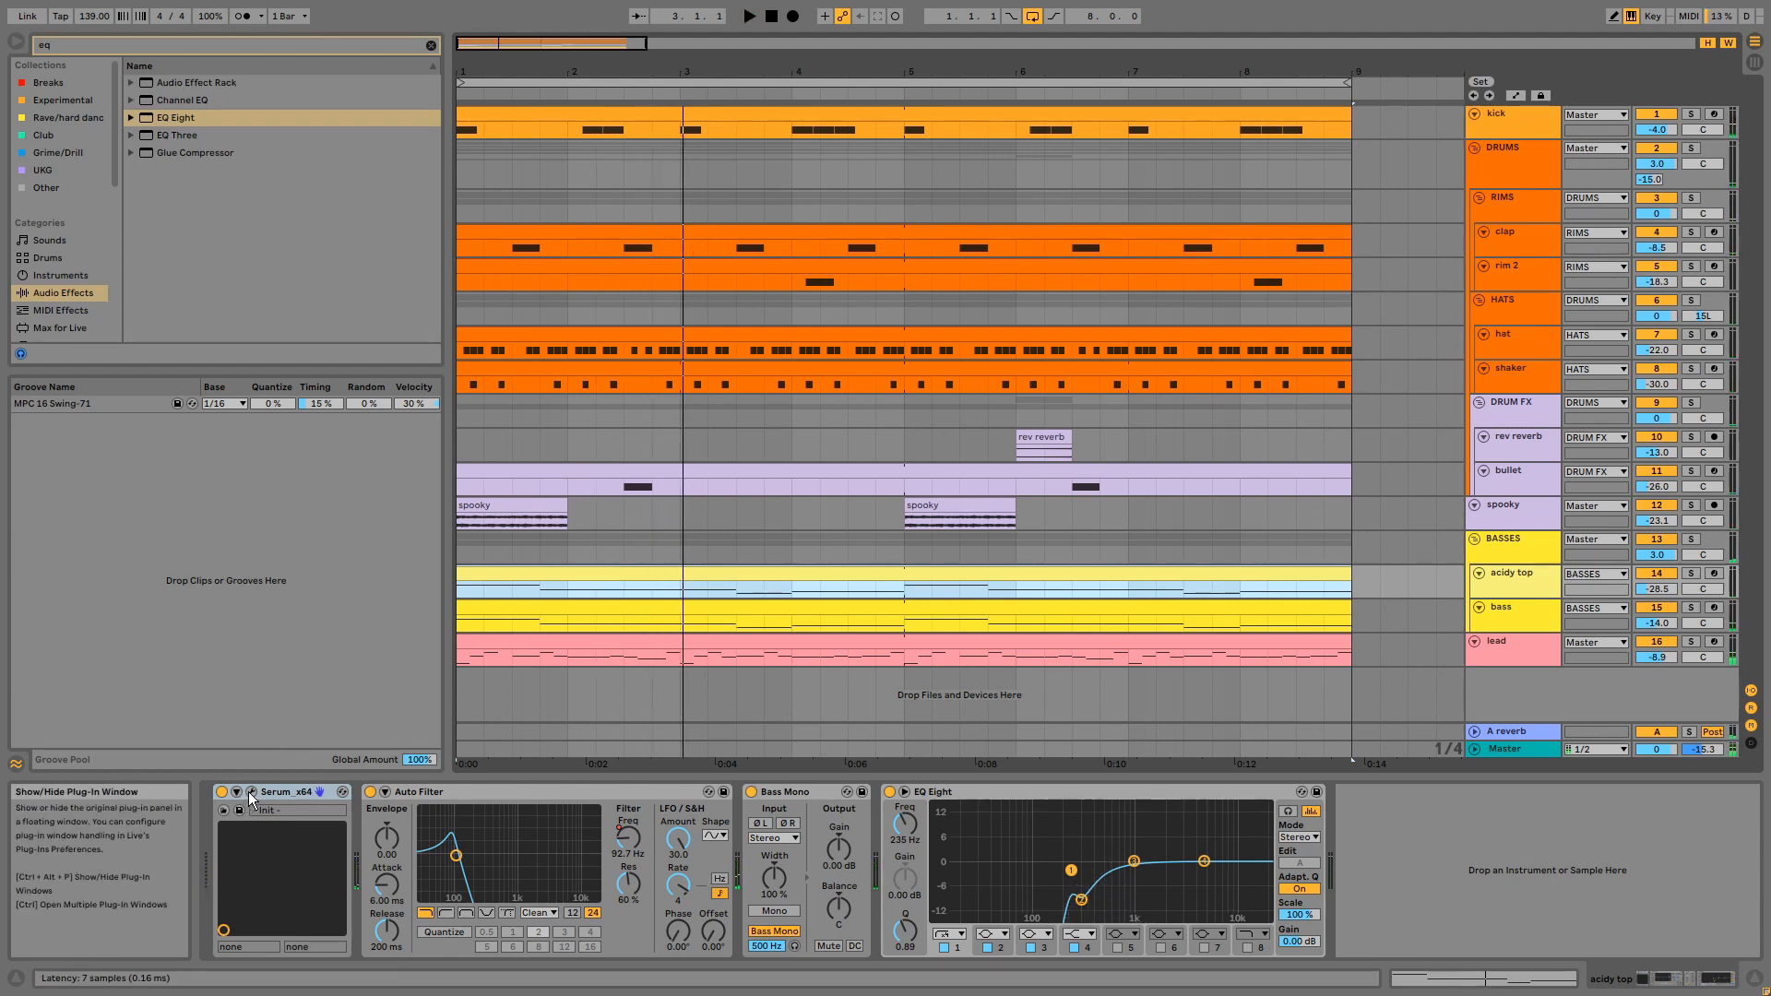
Step: Open acidy top's Serum synth, select its Auto Filter and play the track in solo
{"action": "left_click", "coordinate": [249, 791]}
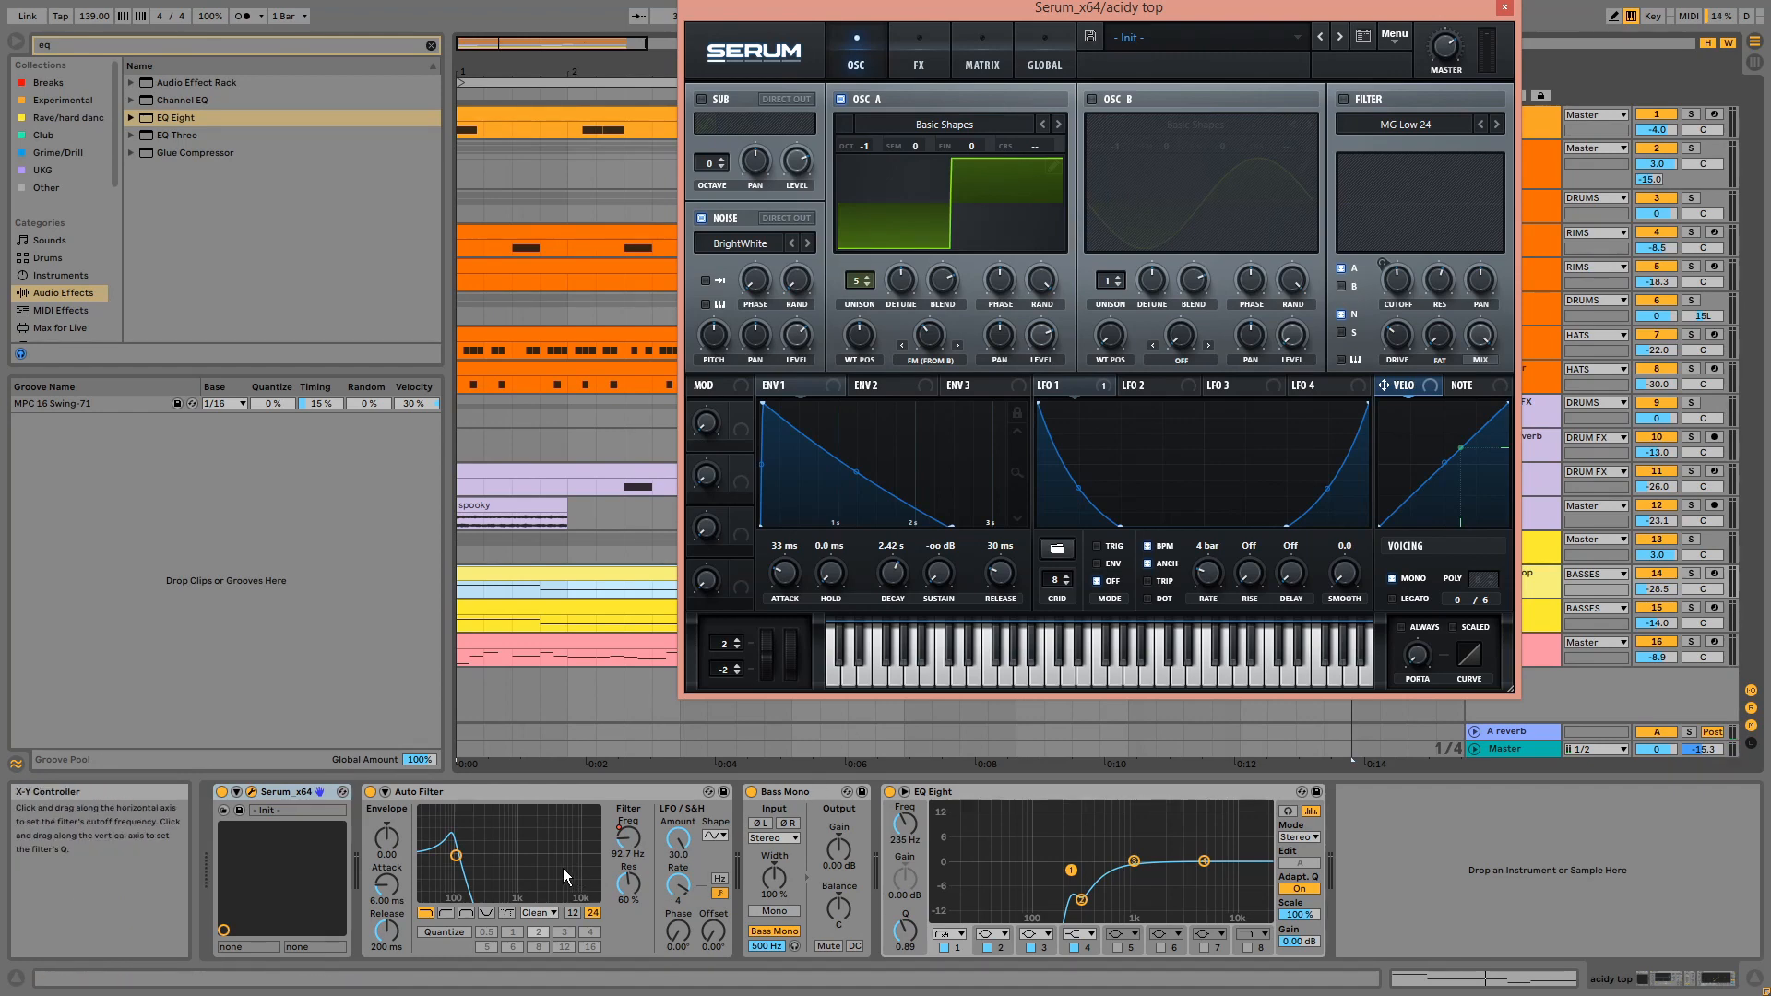
{"action": "left_click", "coordinate": [568, 790]}
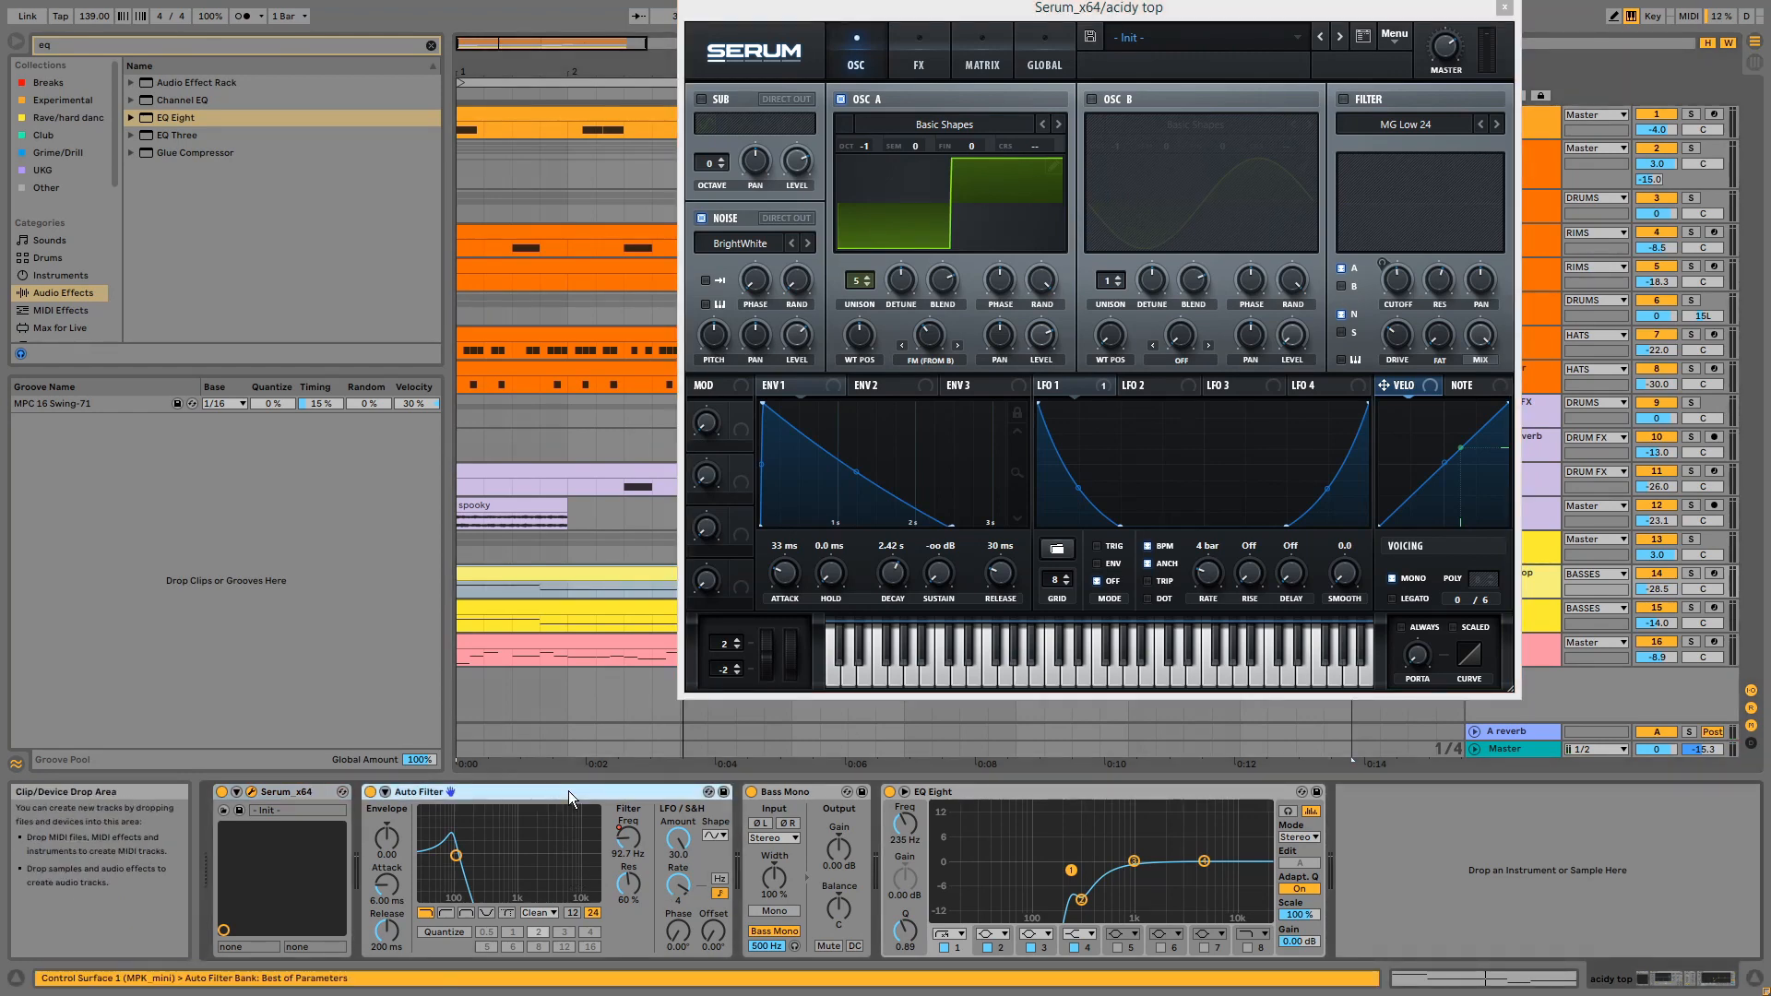
{"action": "left_click", "coordinate": [1691, 574]}
{"action": "key", "text": "space"}
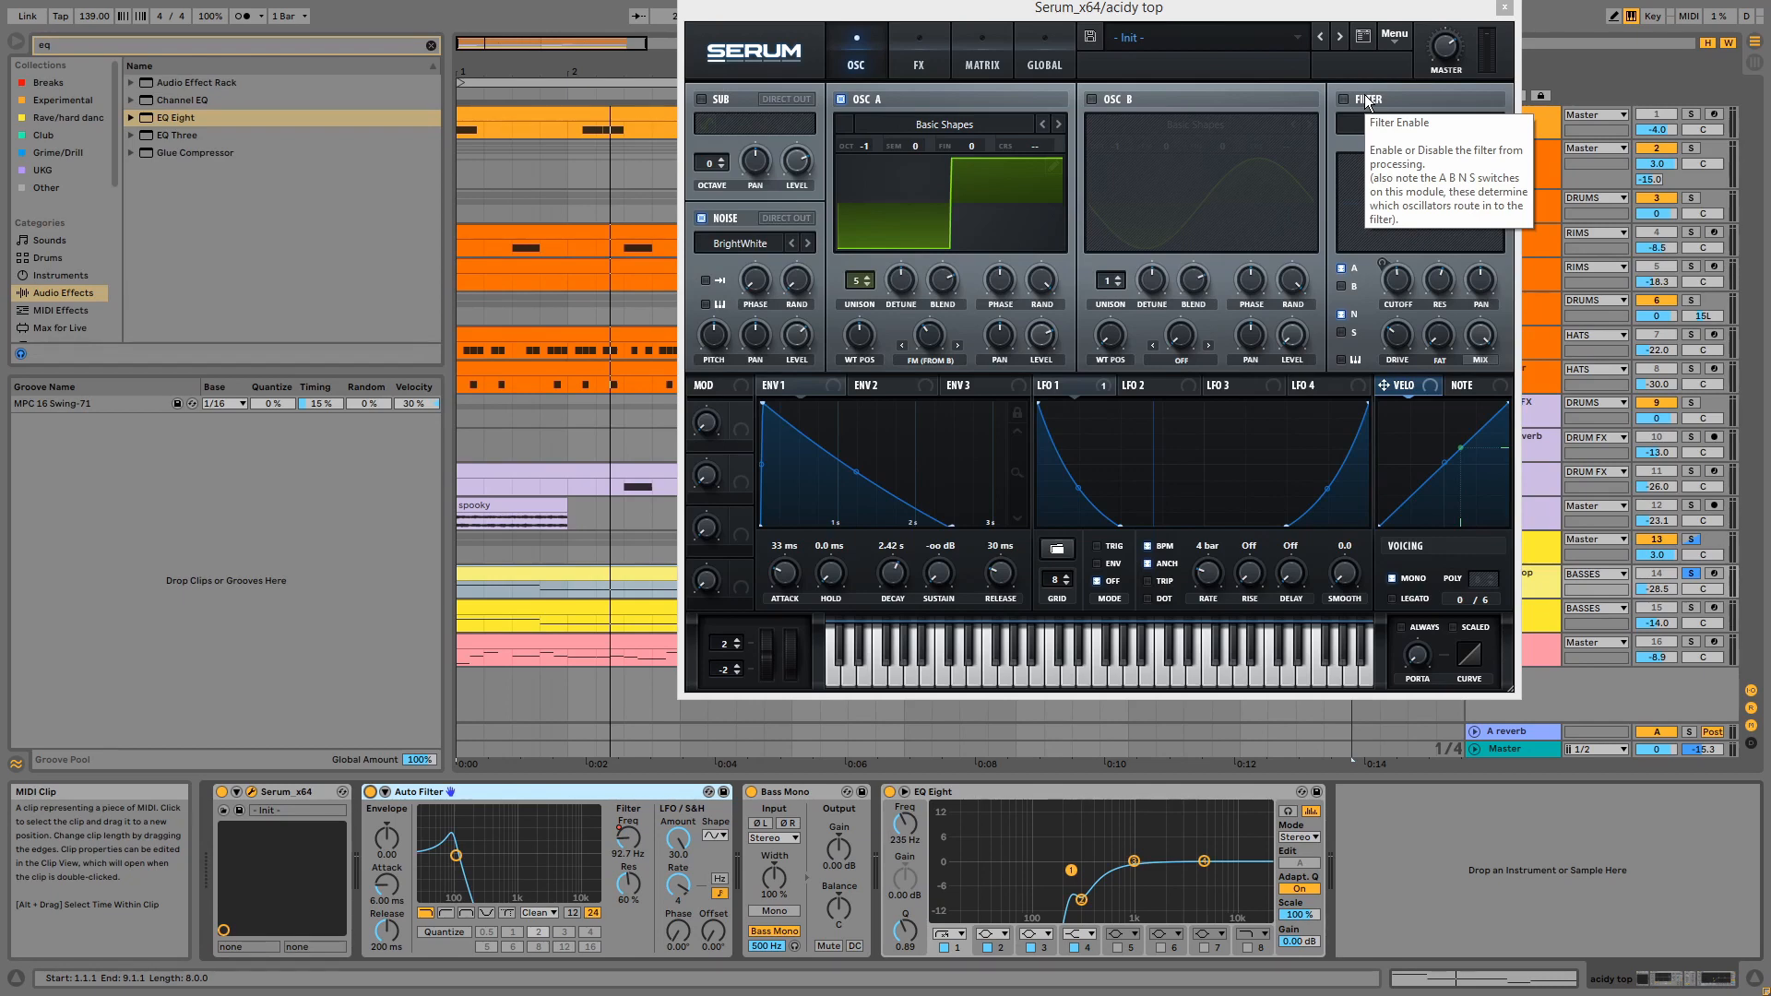
Step: Compare the soloed acidy top sound with Auto Filter bypassed and Serum's own filter toggled, and restore both filter states
{"action": "key", "text": "space"}
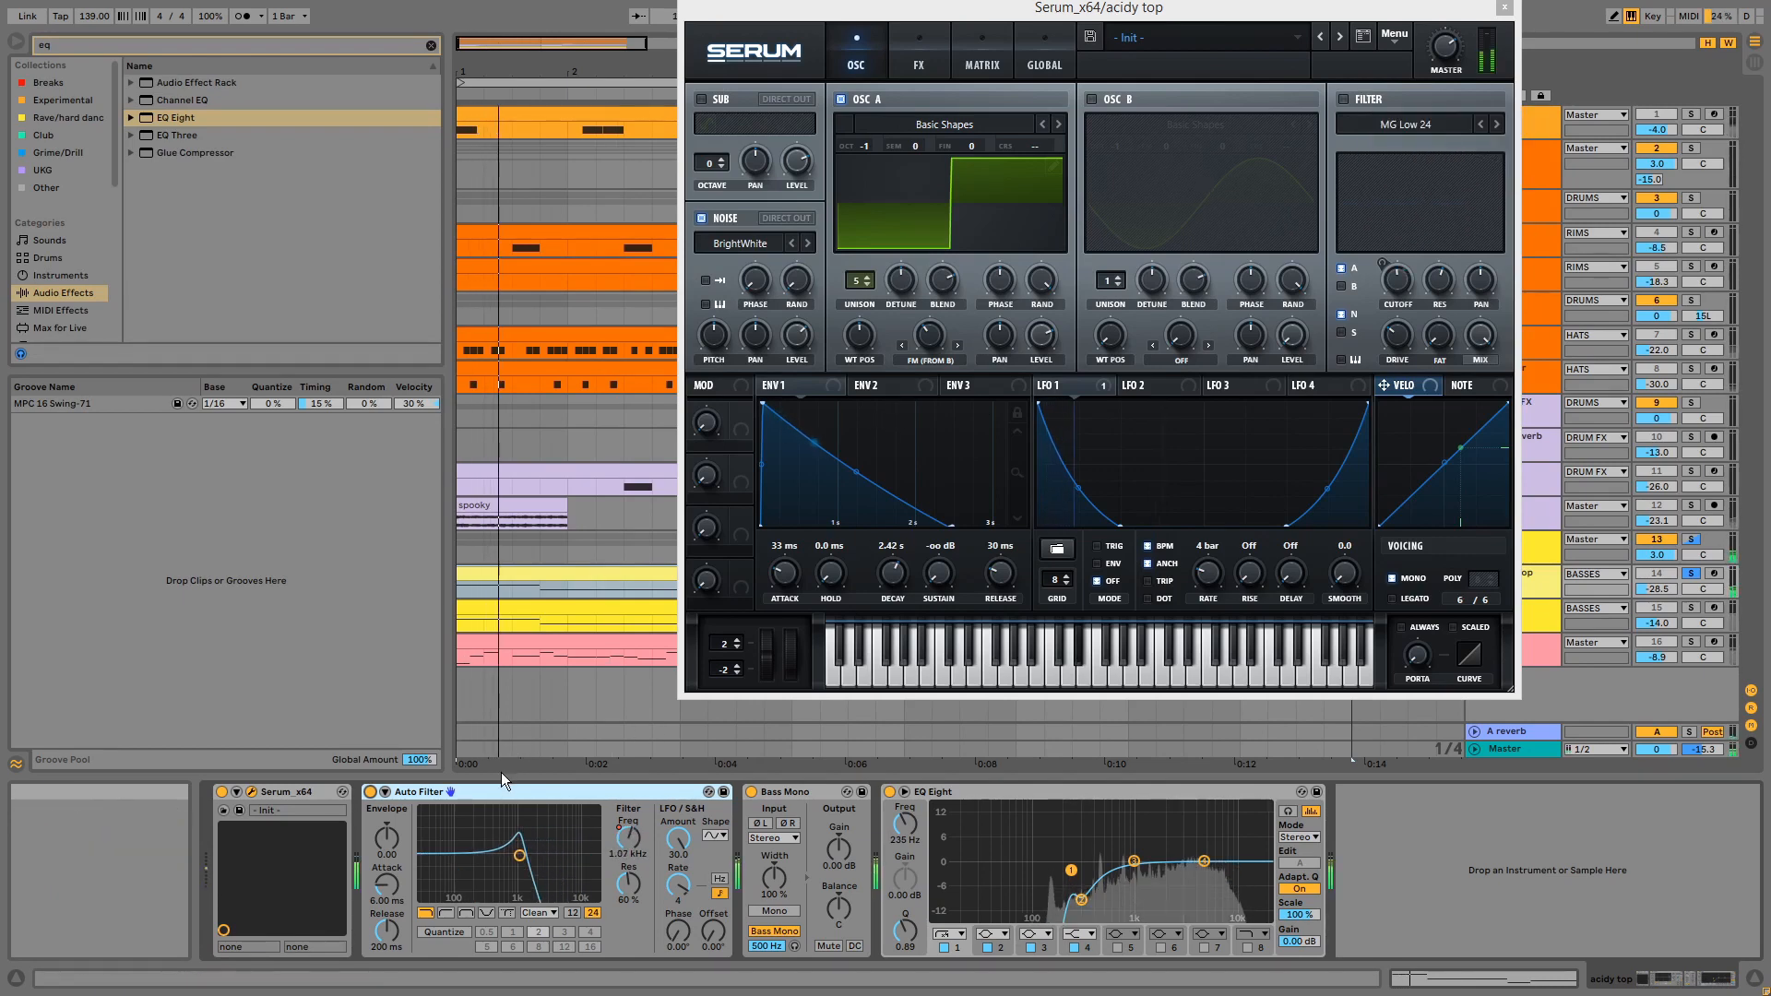
{"action": "left_click", "coordinate": [372, 794]}
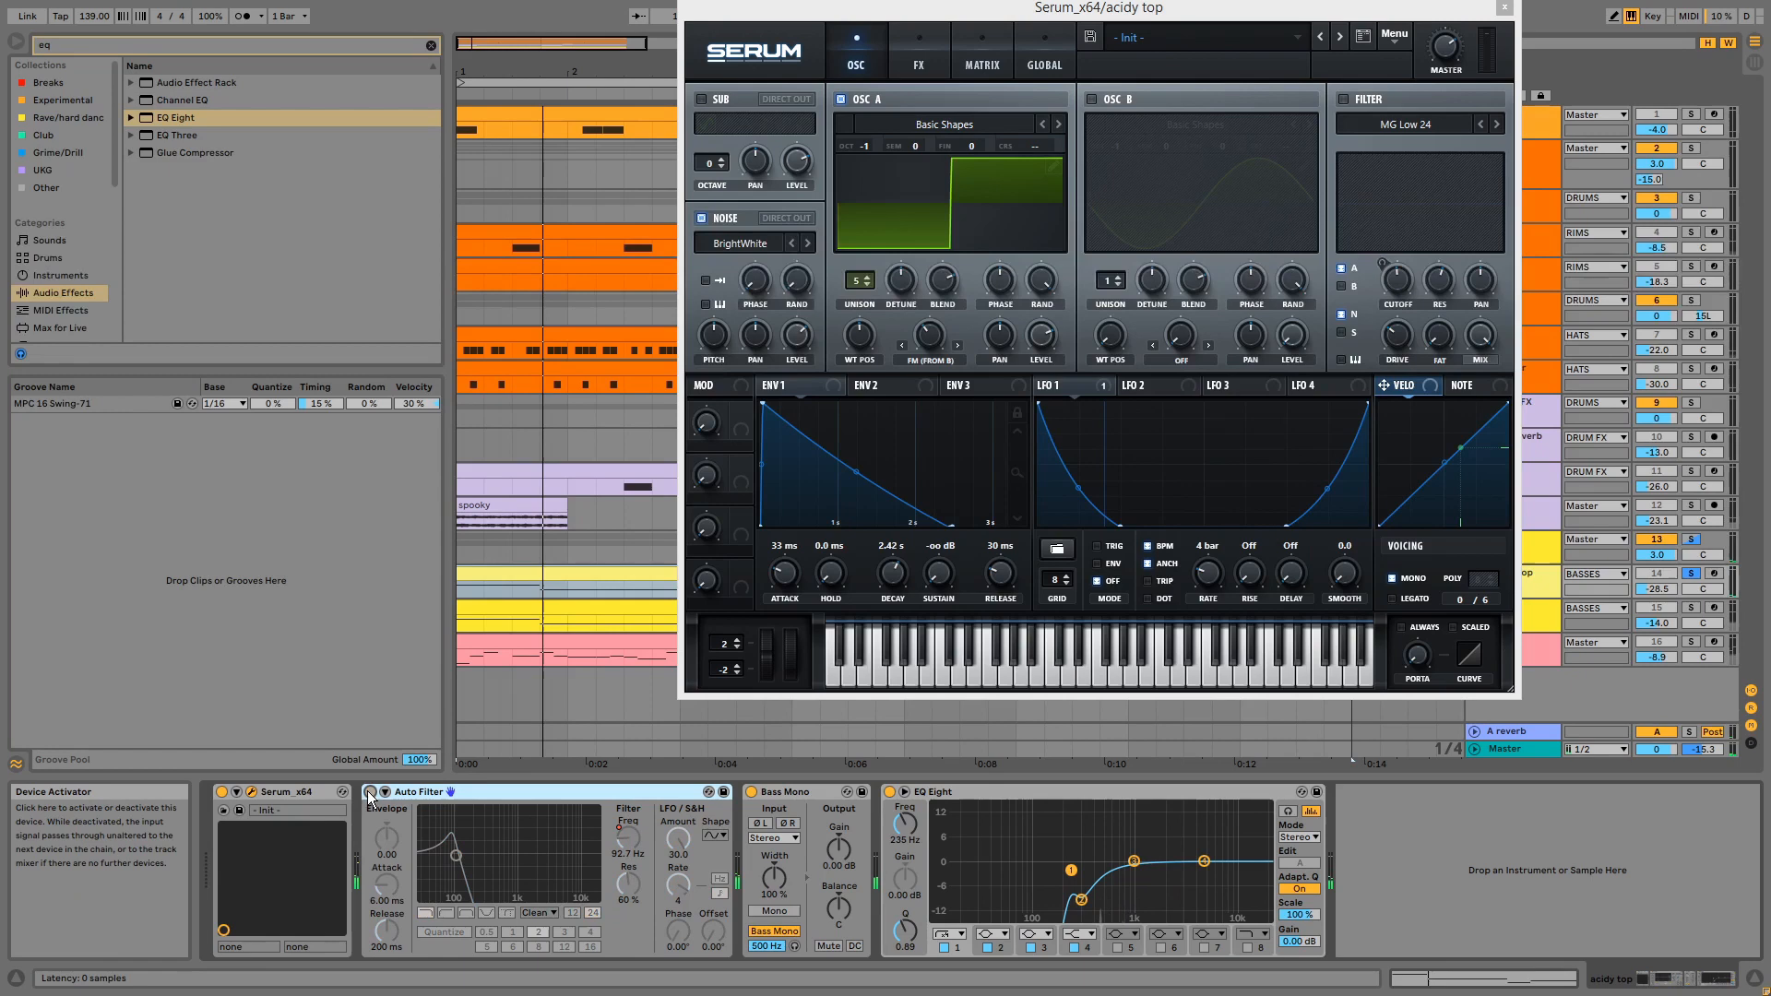
{"action": "left_click", "coordinate": [1344, 100]}
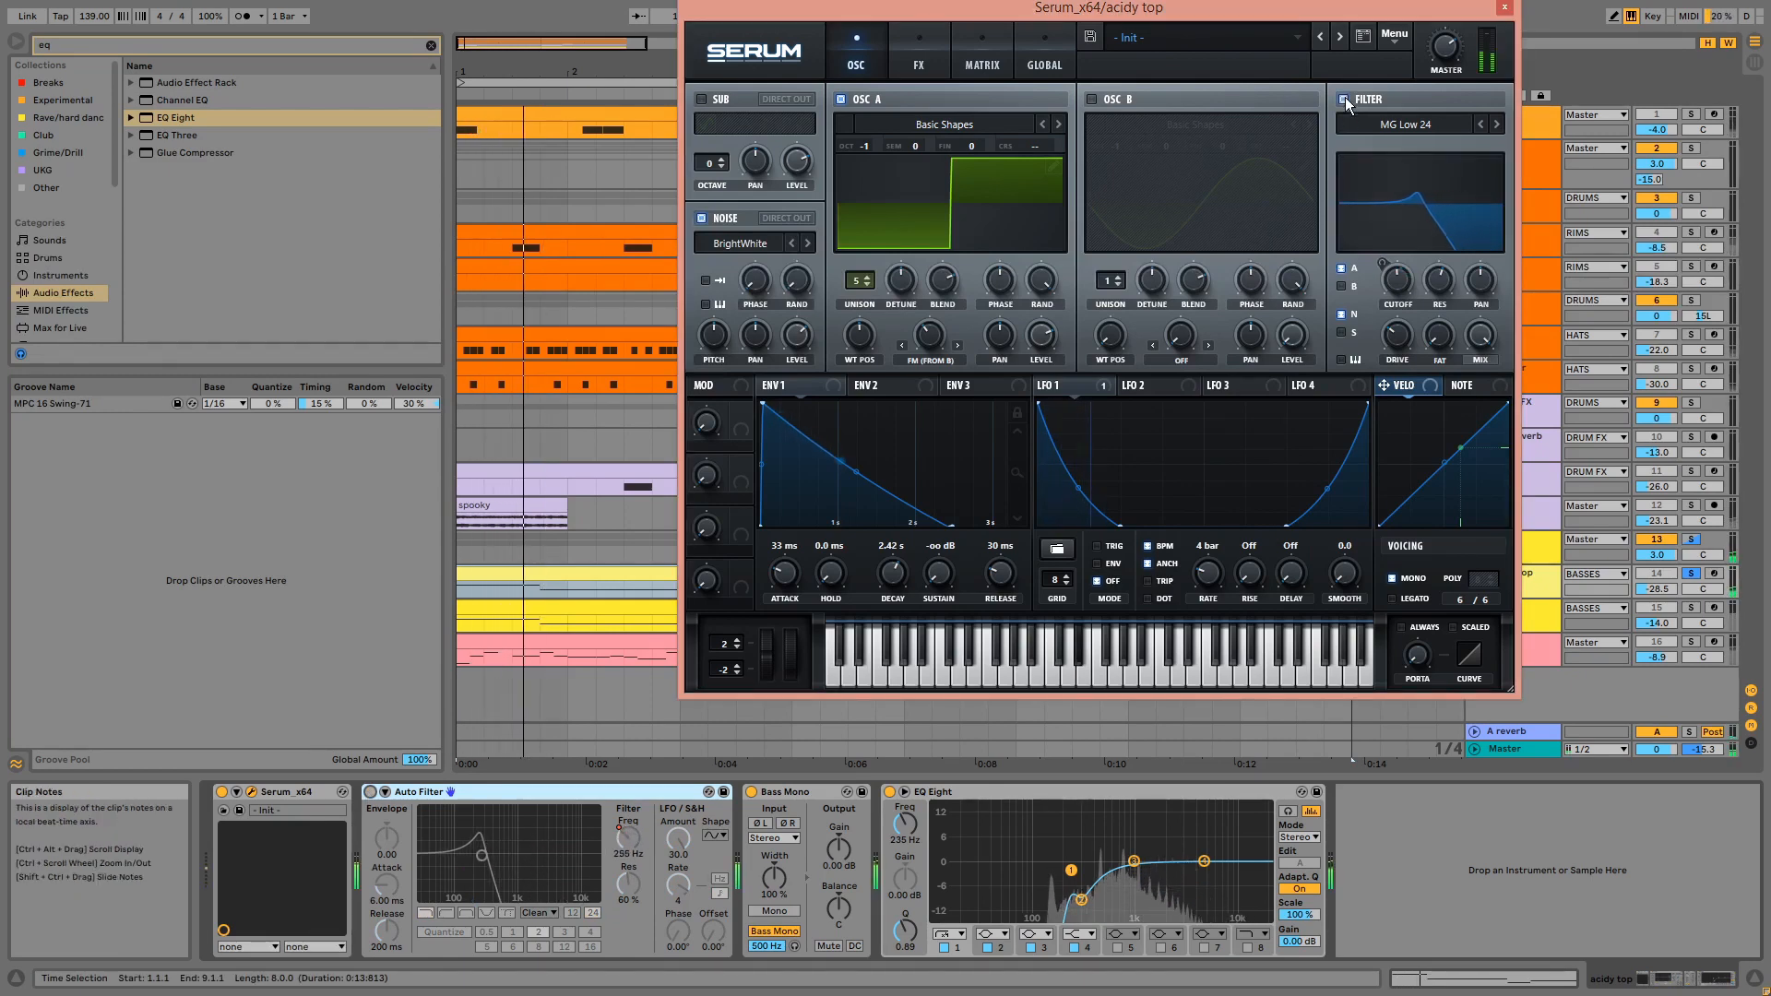
{"action": "left_click", "coordinate": [1344, 99]}
{"action": "key", "text": "space"}
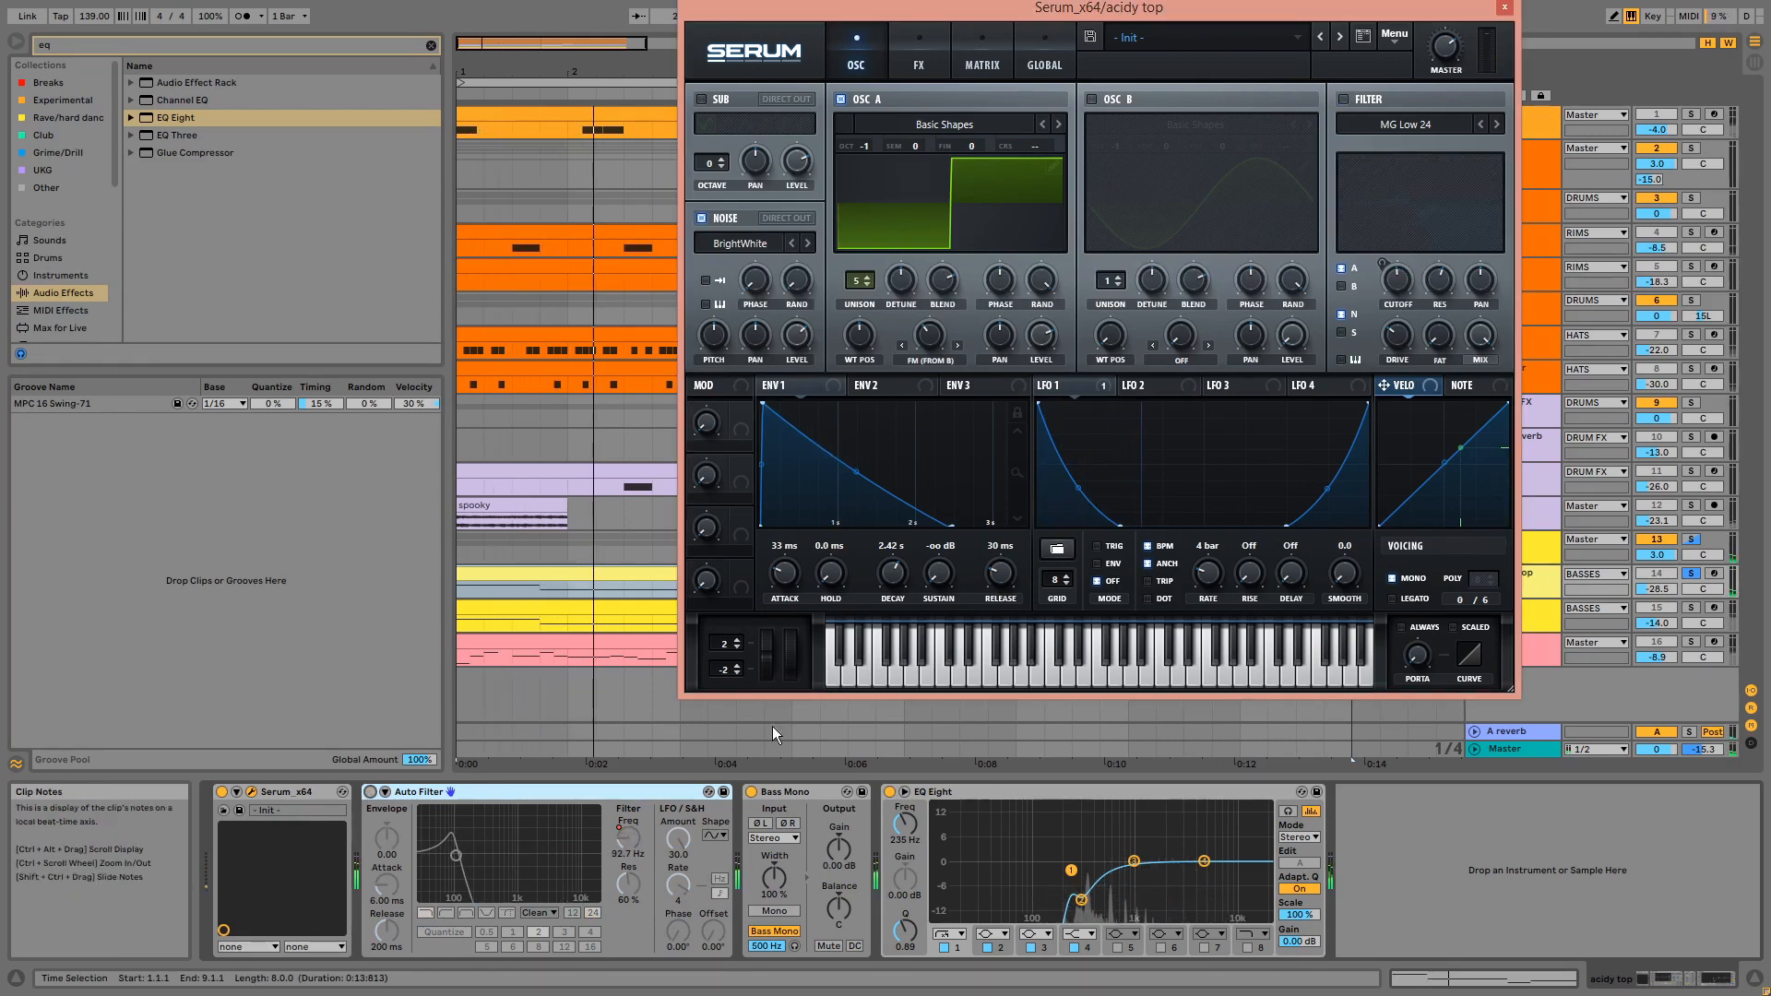
{"action": "left_click", "coordinate": [372, 794]}
{"action": "key", "text": "space"}
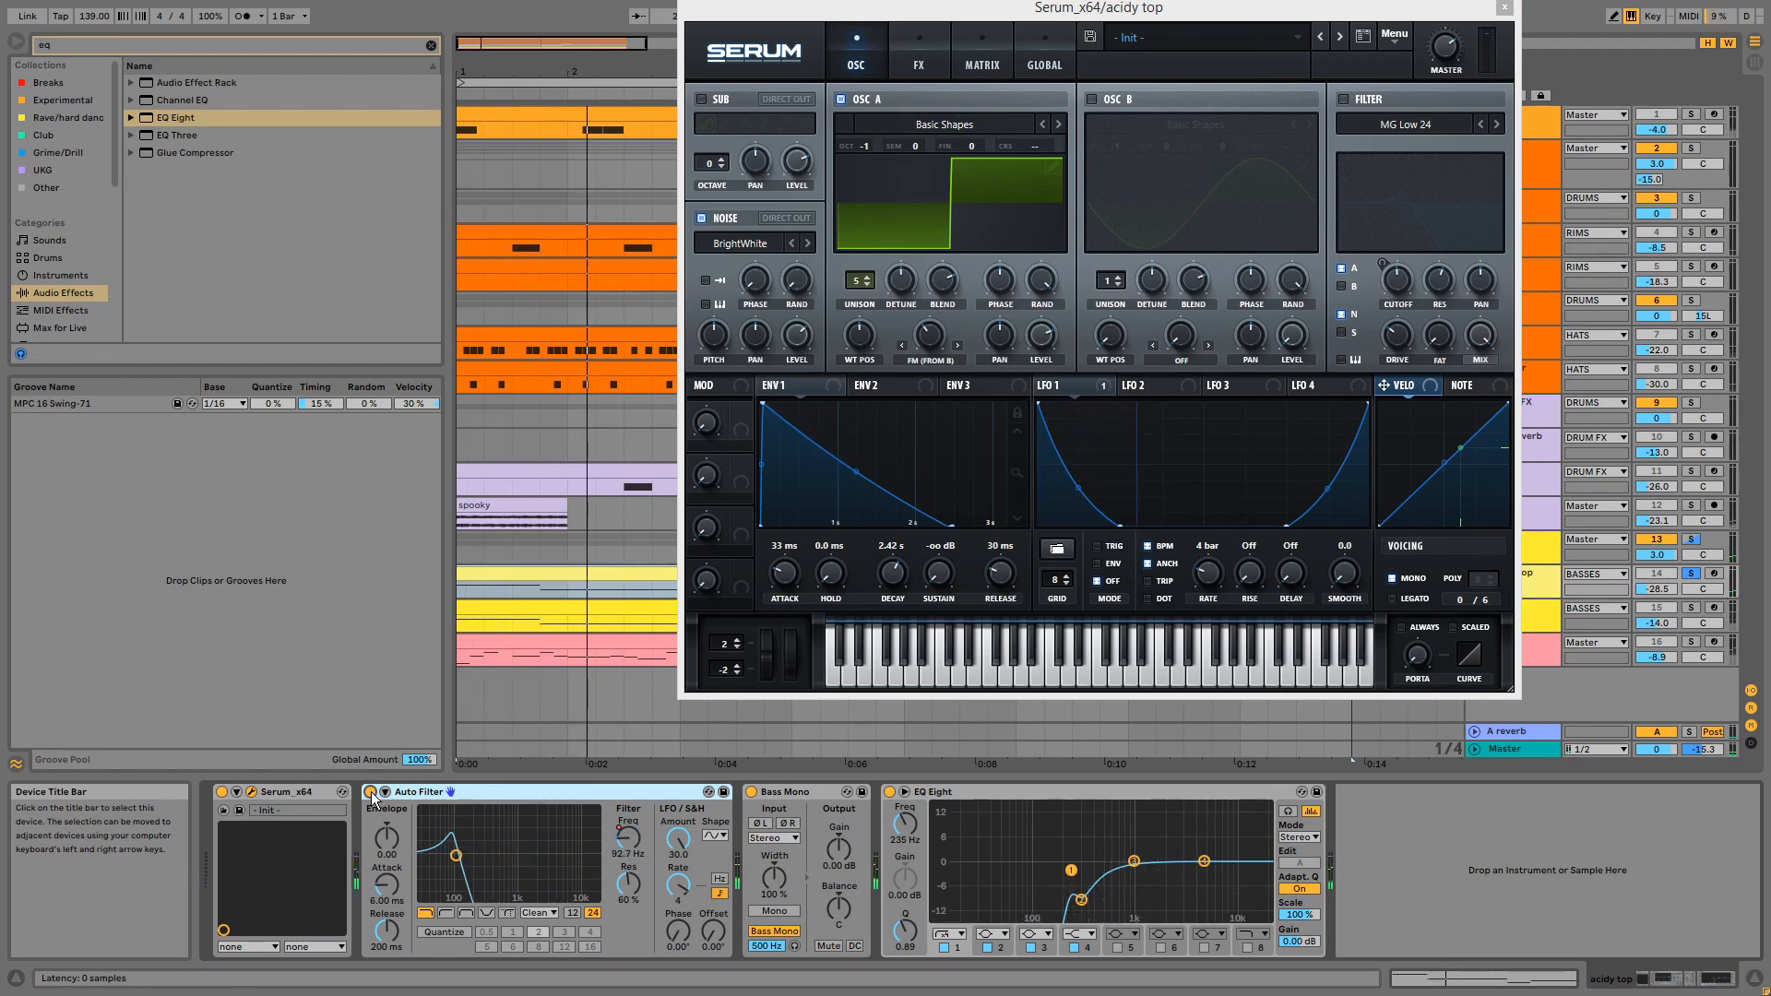
Step: Inspect Serum's LFO 1 and its Distortion effect, and close the synth window
{"action": "left_click", "coordinate": [1083, 386]}
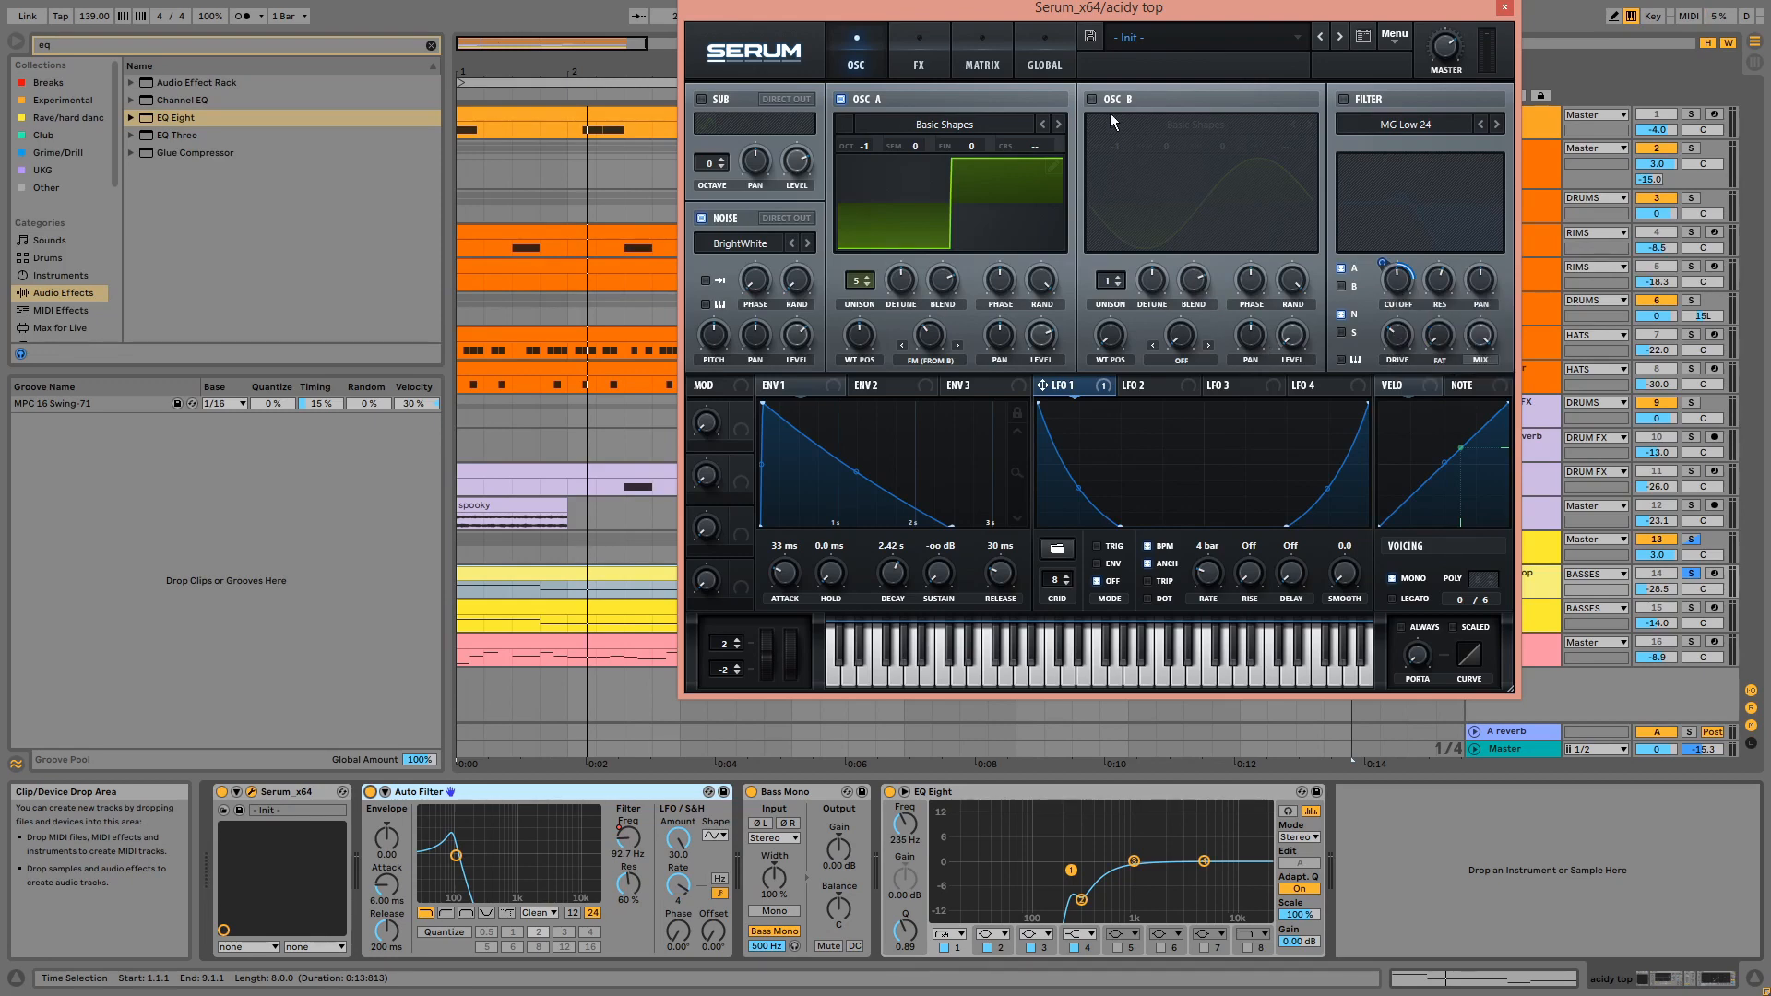
{"action": "left_click", "coordinate": [928, 54]}
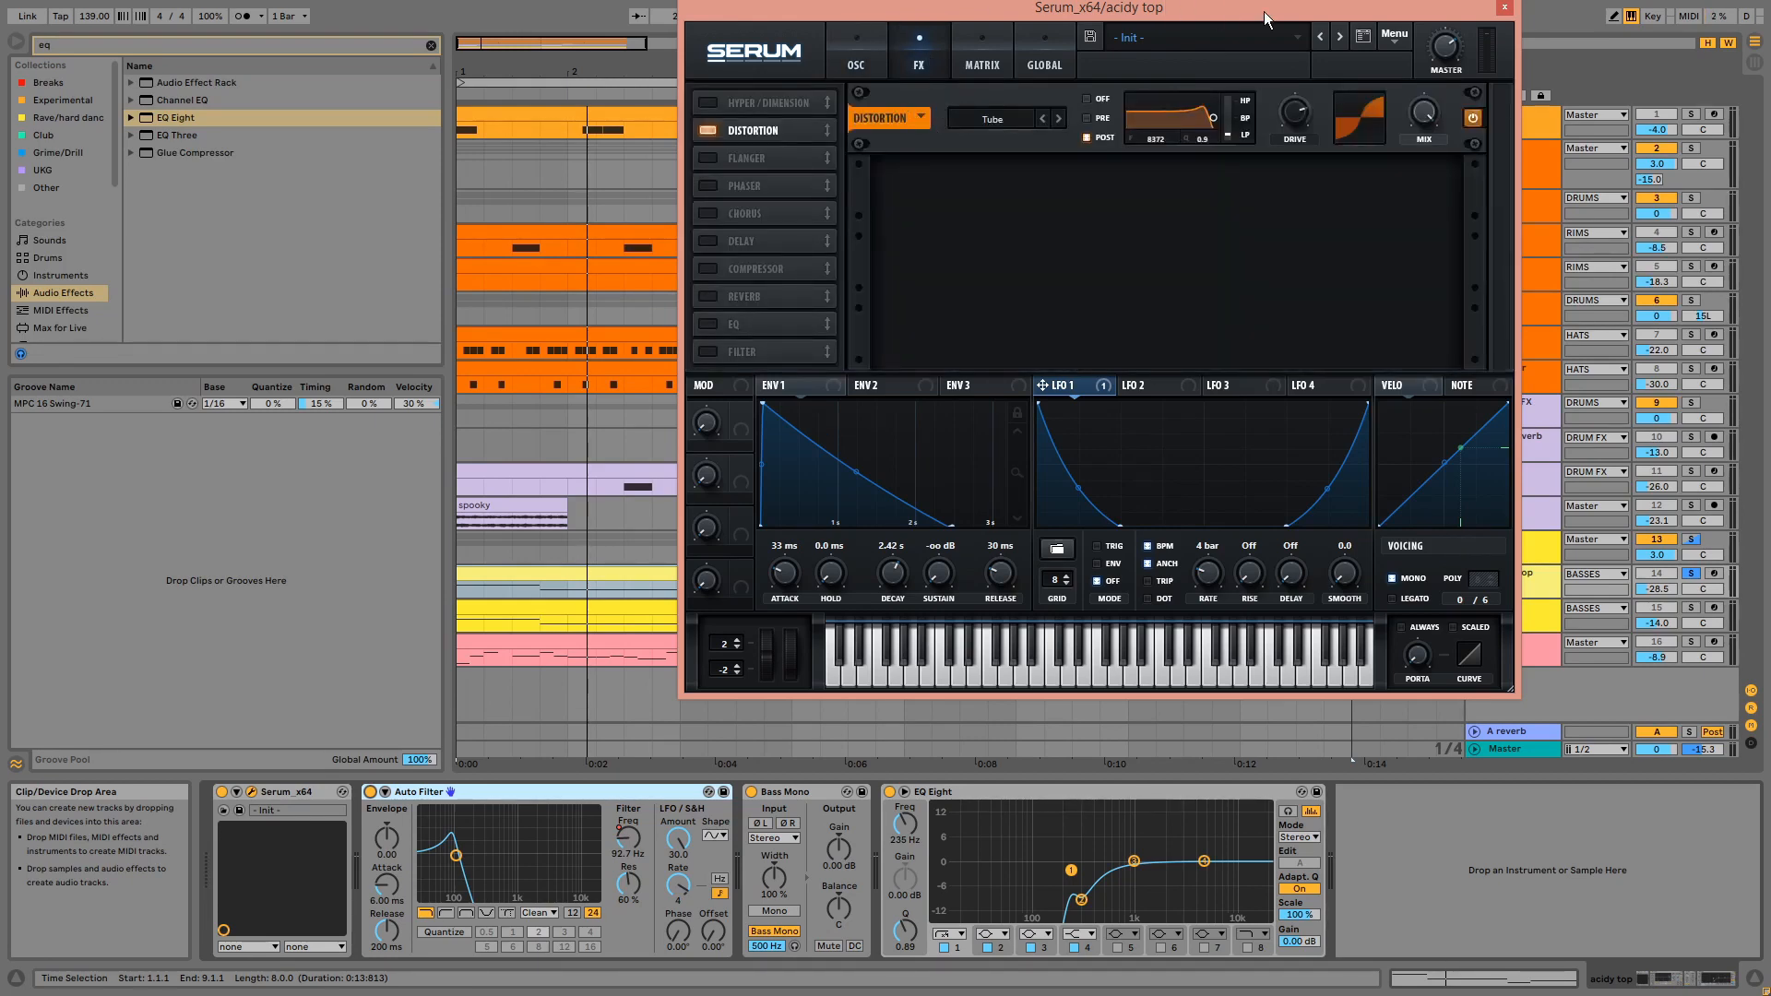
{"action": "left_click", "coordinate": [1504, 9]}
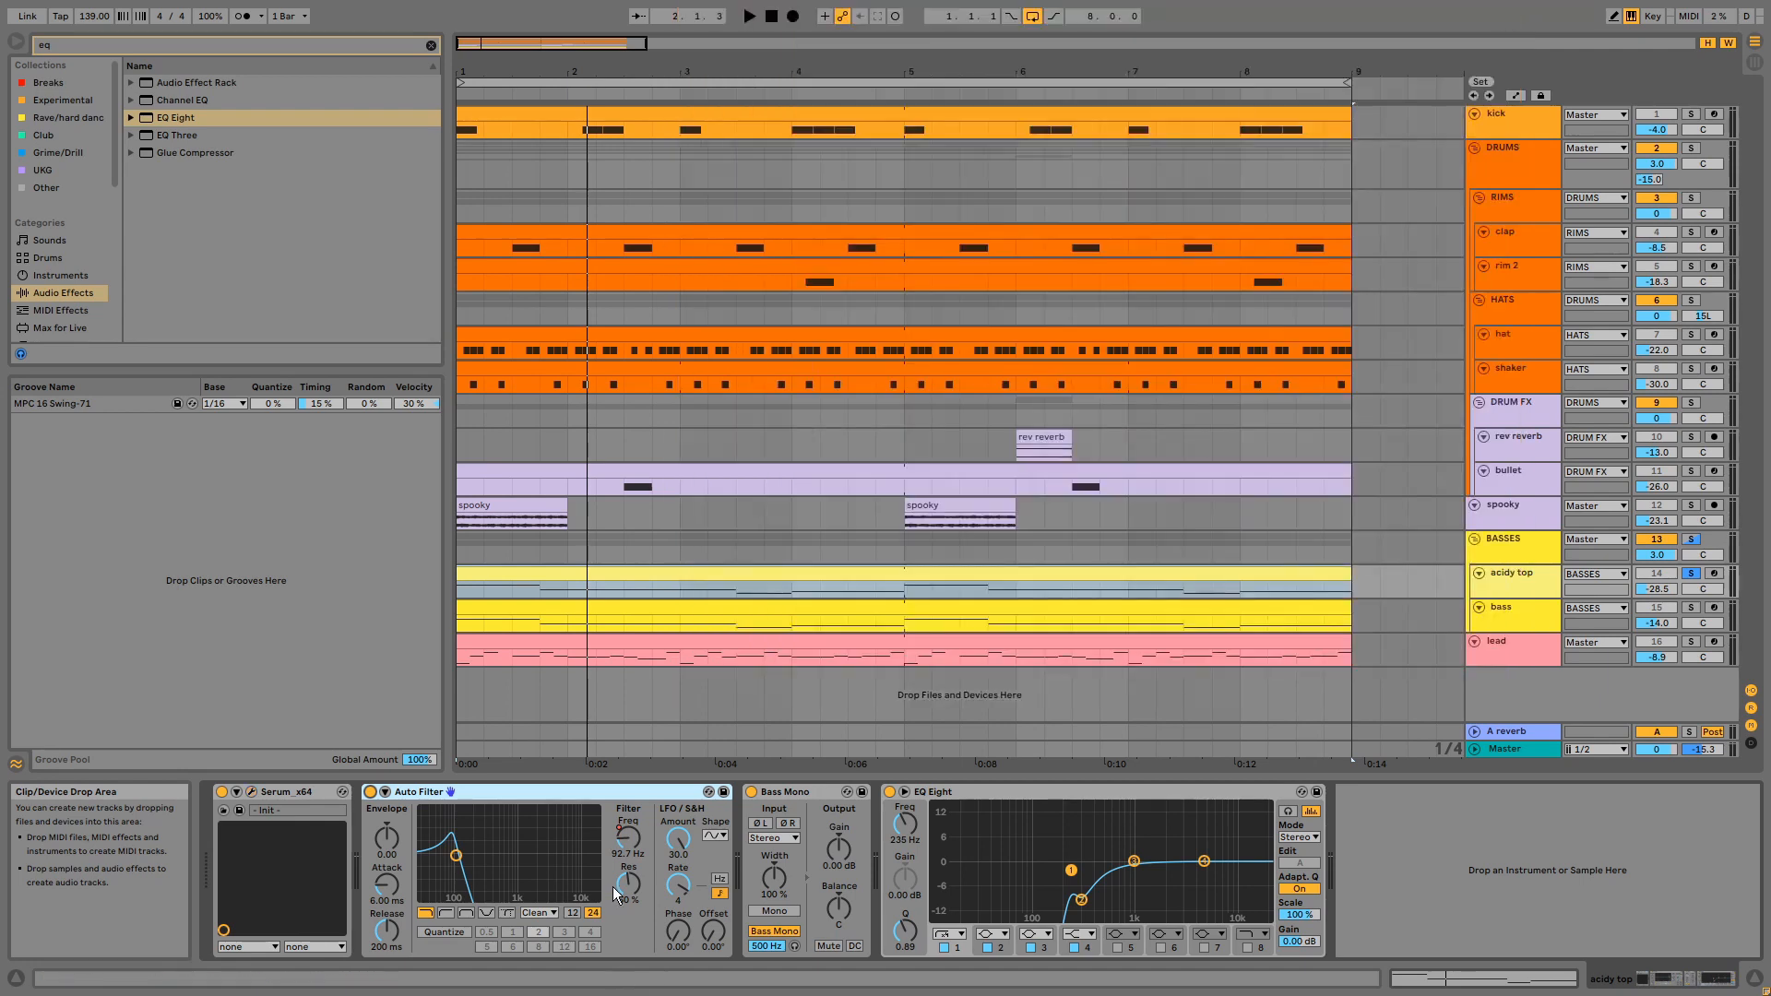
Step: Show the automation of the Auto Filter's Frequency on acidy top and enlarge the track's lane
{"action": "right_click", "coordinate": [642, 837]}
{"action": "left_click", "coordinate": [689, 846]}
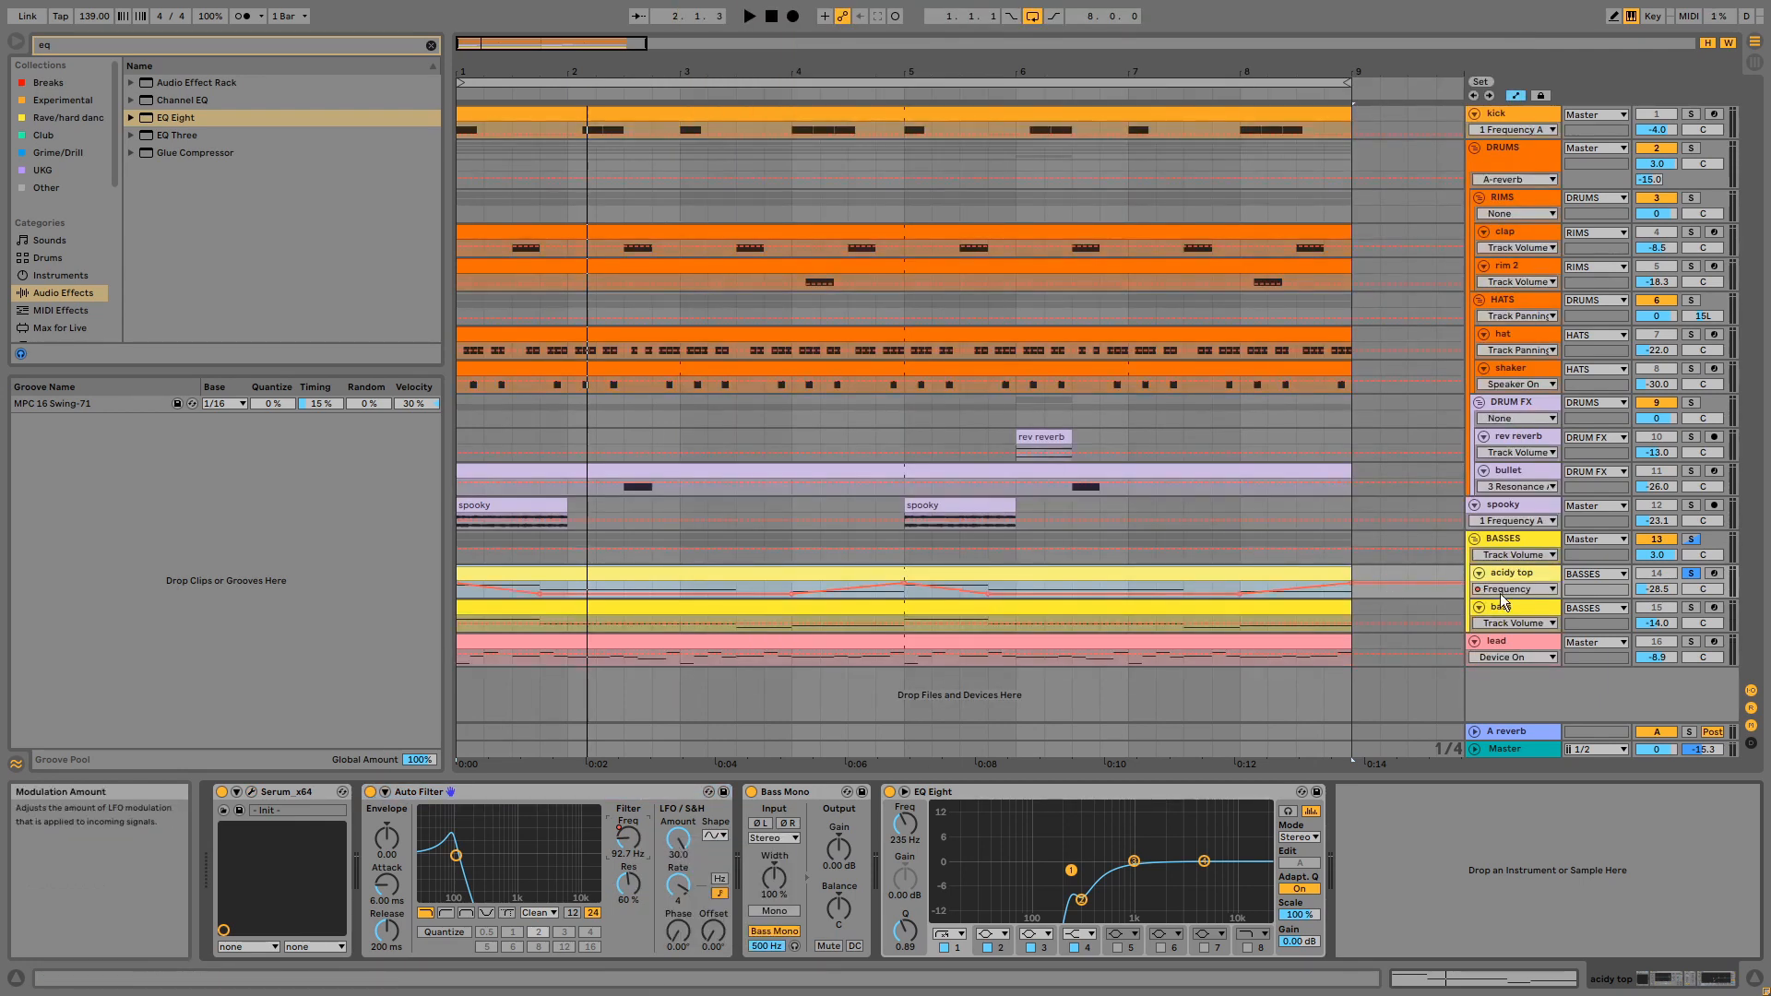
{"action": "left_click_drag", "start_coordinate": [1502, 598], "coordinate": [1502, 786]}
Step: Play acidy top in solo to hear its filter frequency automation, place the insert marker at 4.1.1 and stop
{"action": "key", "text": "space"}
{"action": "scroll", "coordinate": [539, 611], "scroll_direction": "down", "scroll_amount": 1}
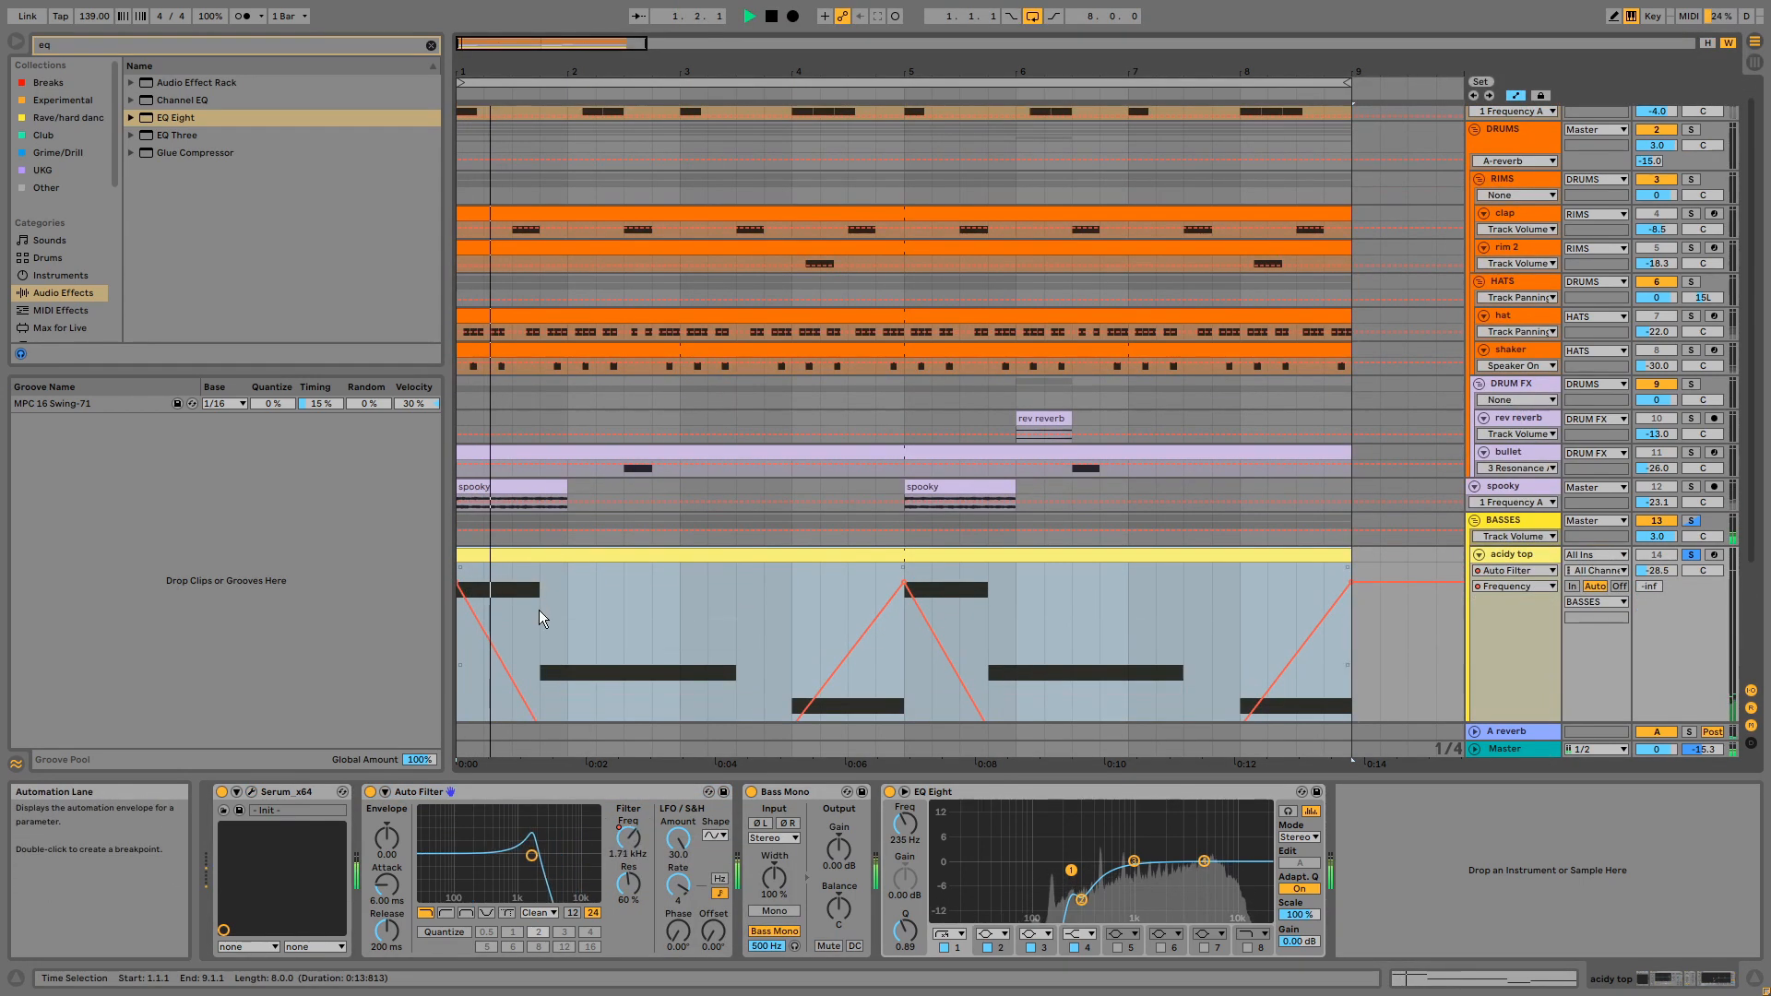
{"action": "scroll", "coordinate": [539, 611], "scroll_direction": "down", "scroll_amount": 2}
{"action": "left_click", "coordinate": [793, 546]}
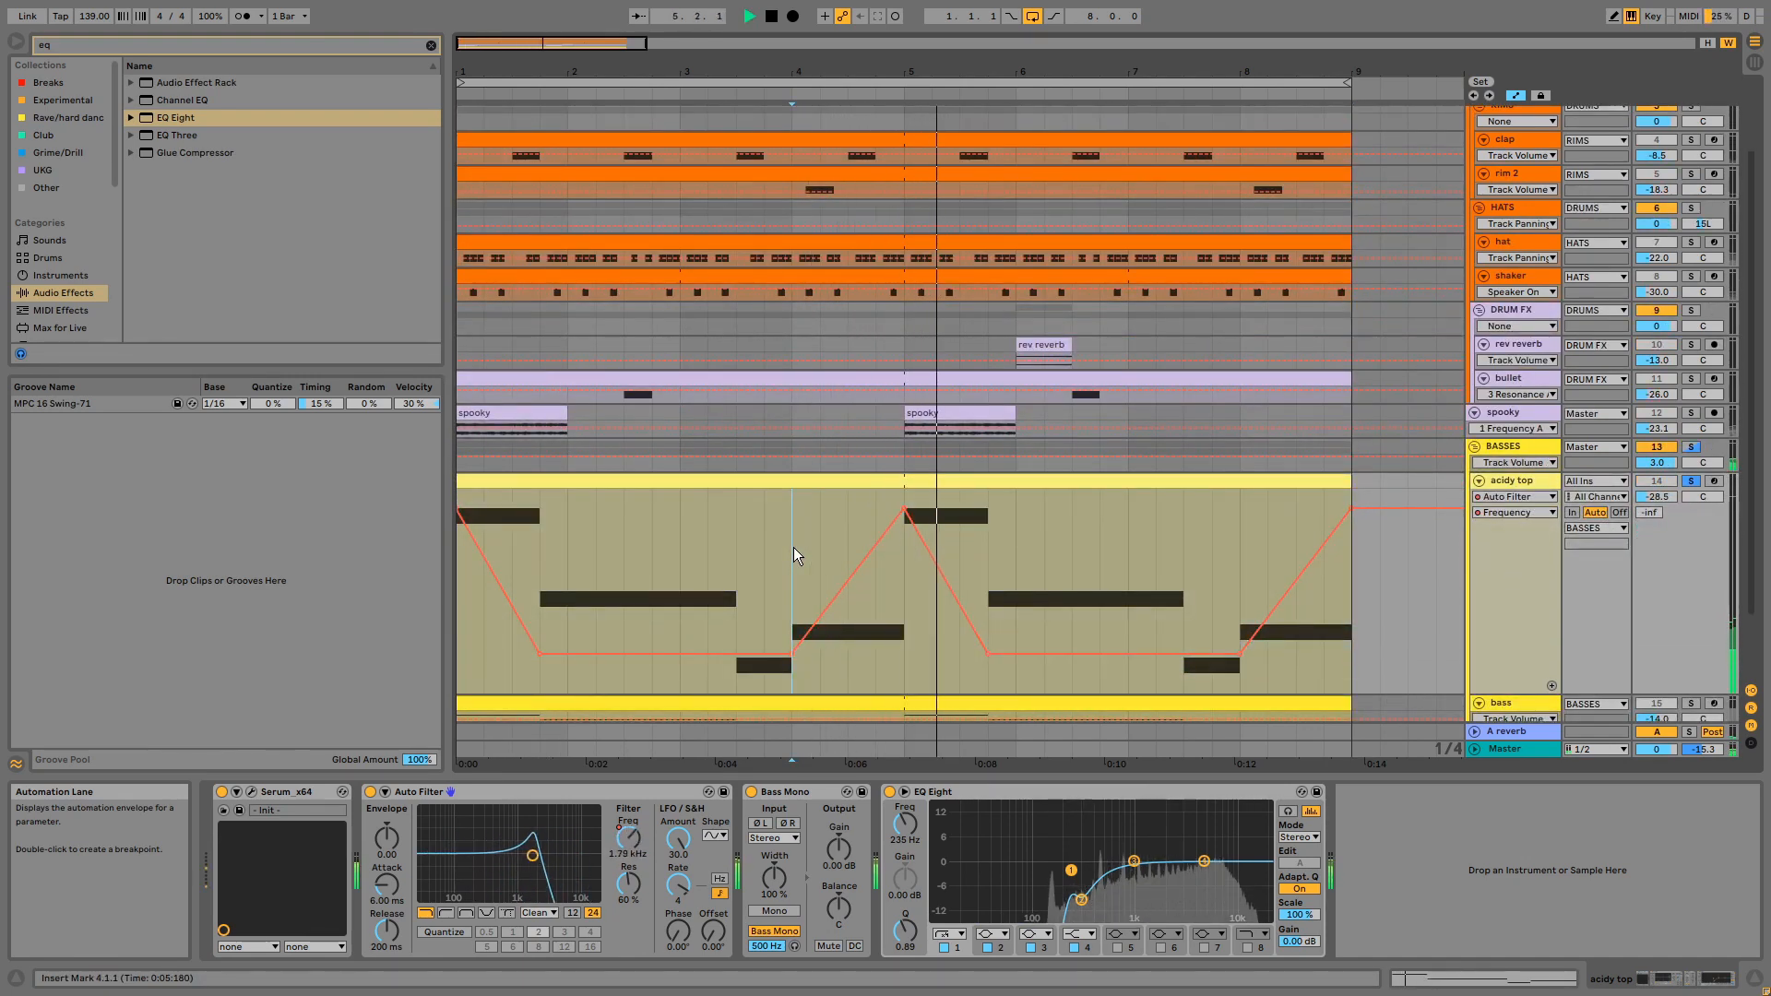
{"action": "key", "text": "space"}
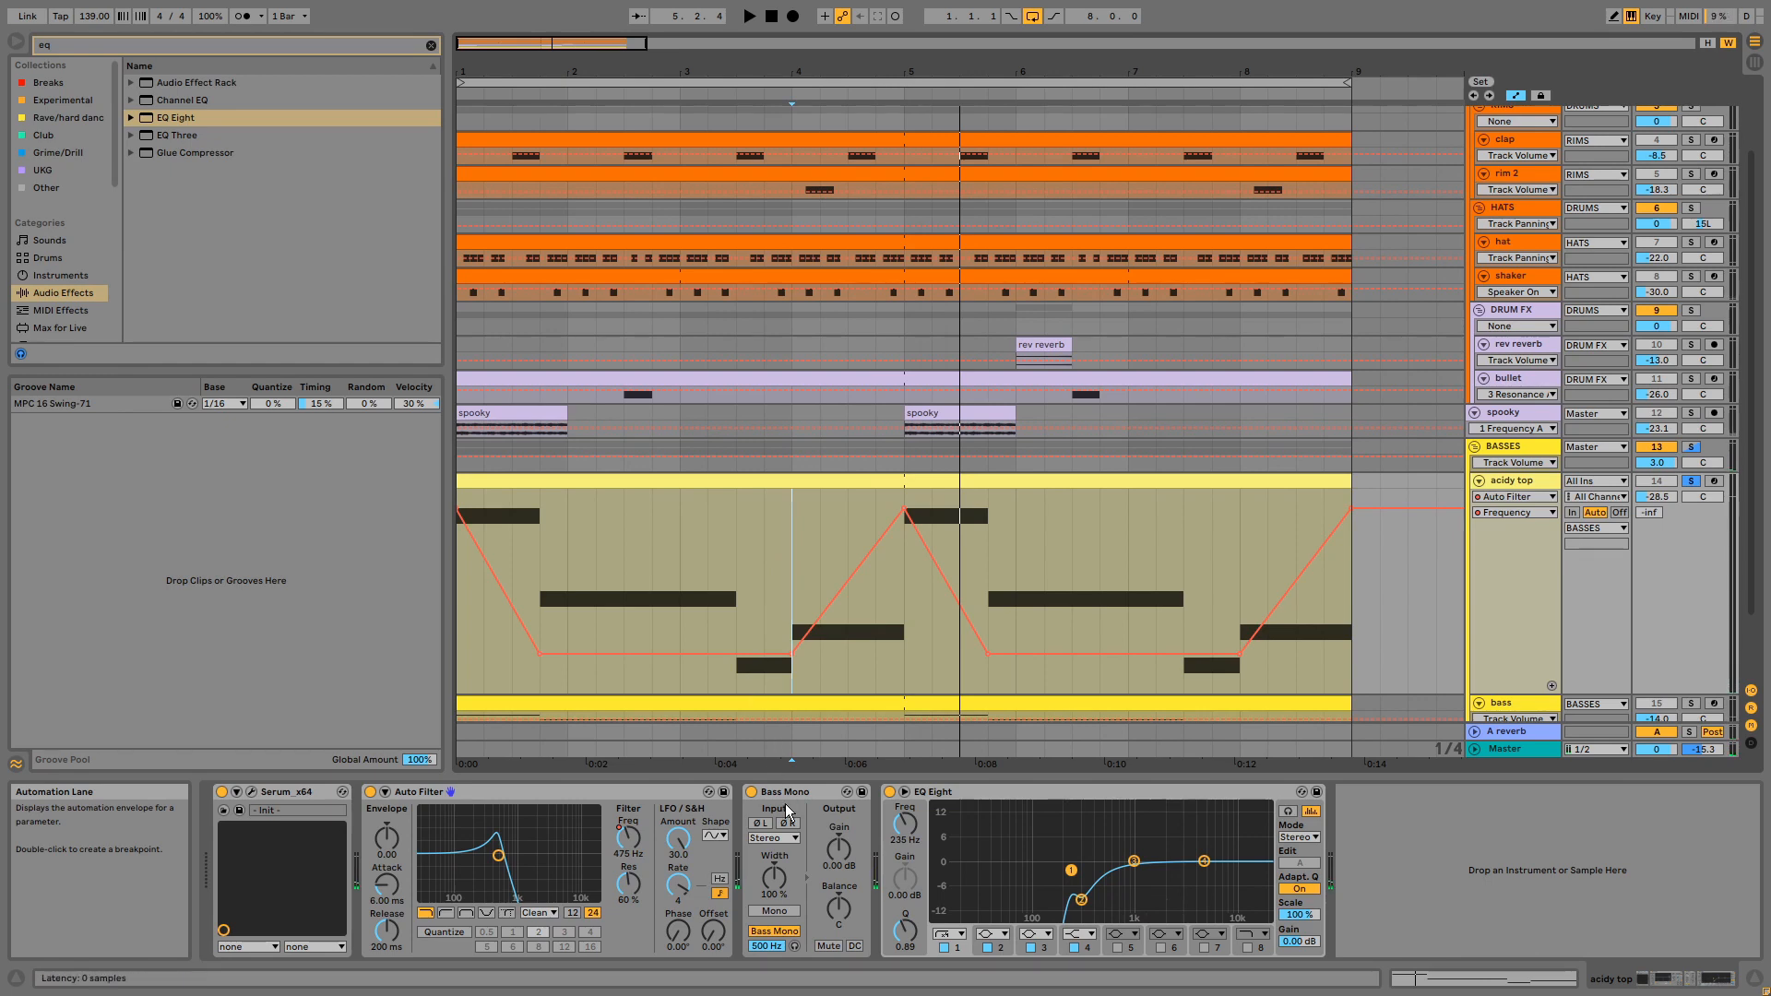
Step: Inspect acidy top's Bass Mono and EQ Eight devices, and hide the automation lanes
{"action": "left_click", "coordinate": [799, 798]}
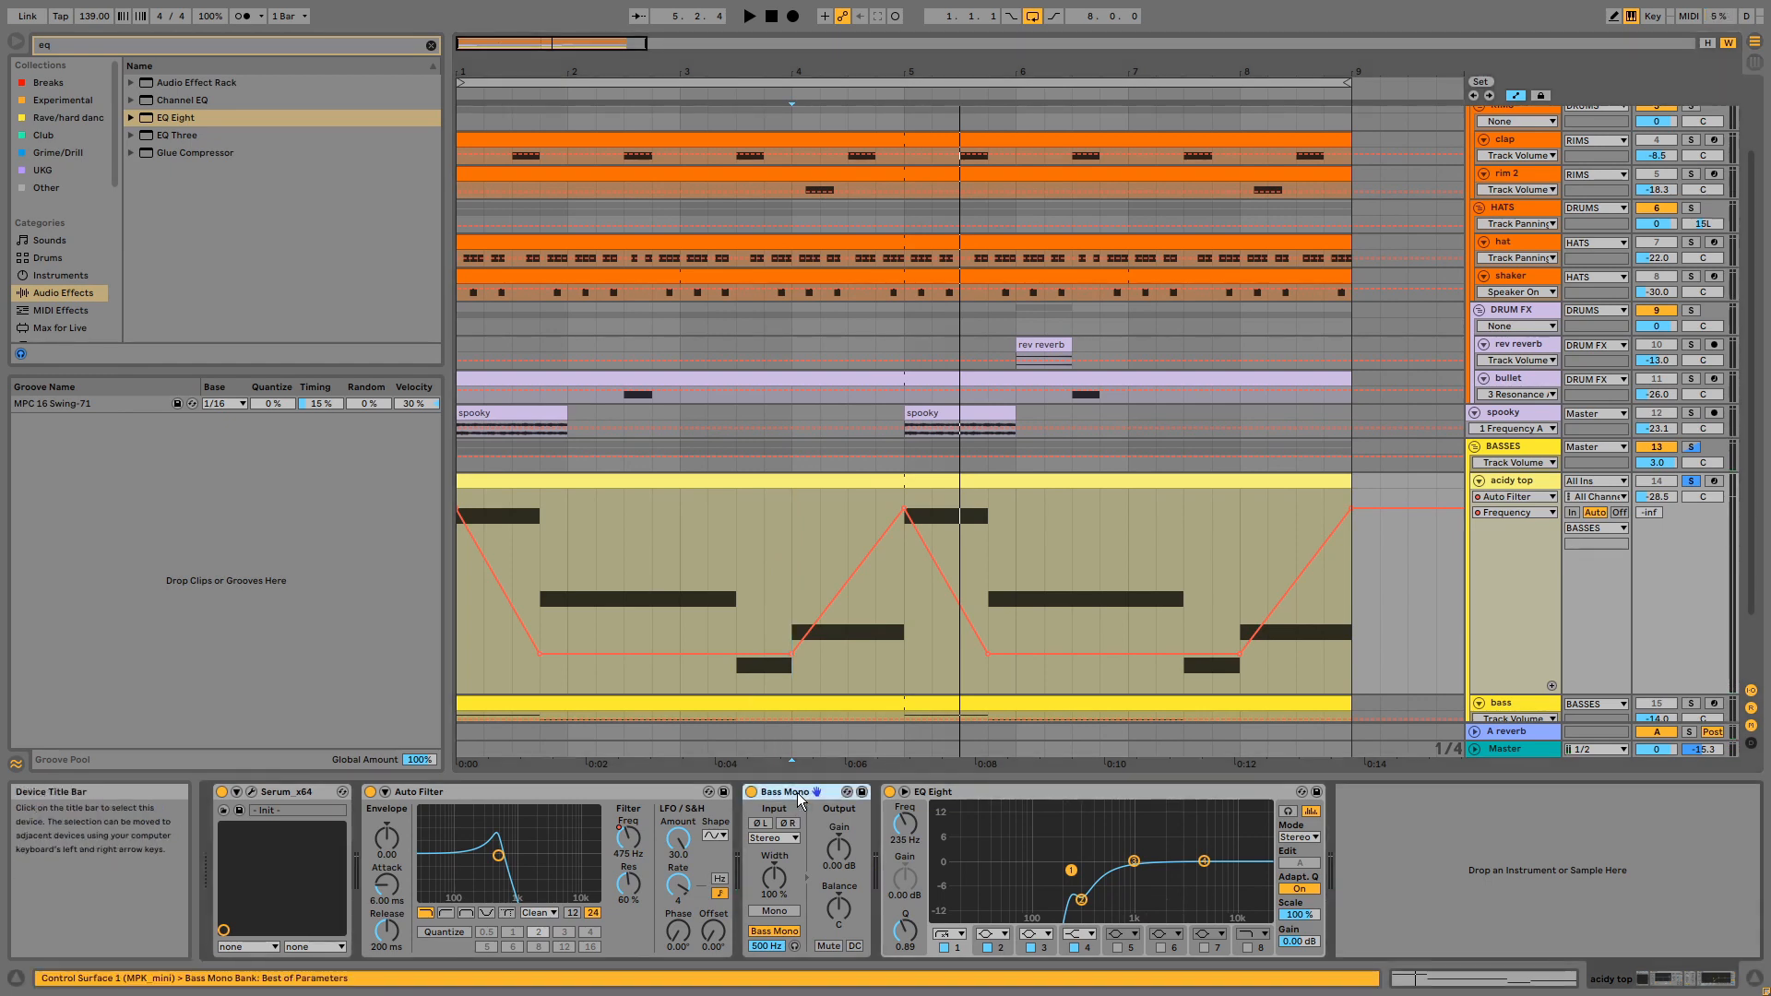
{"action": "left_click", "coordinate": [999, 796]}
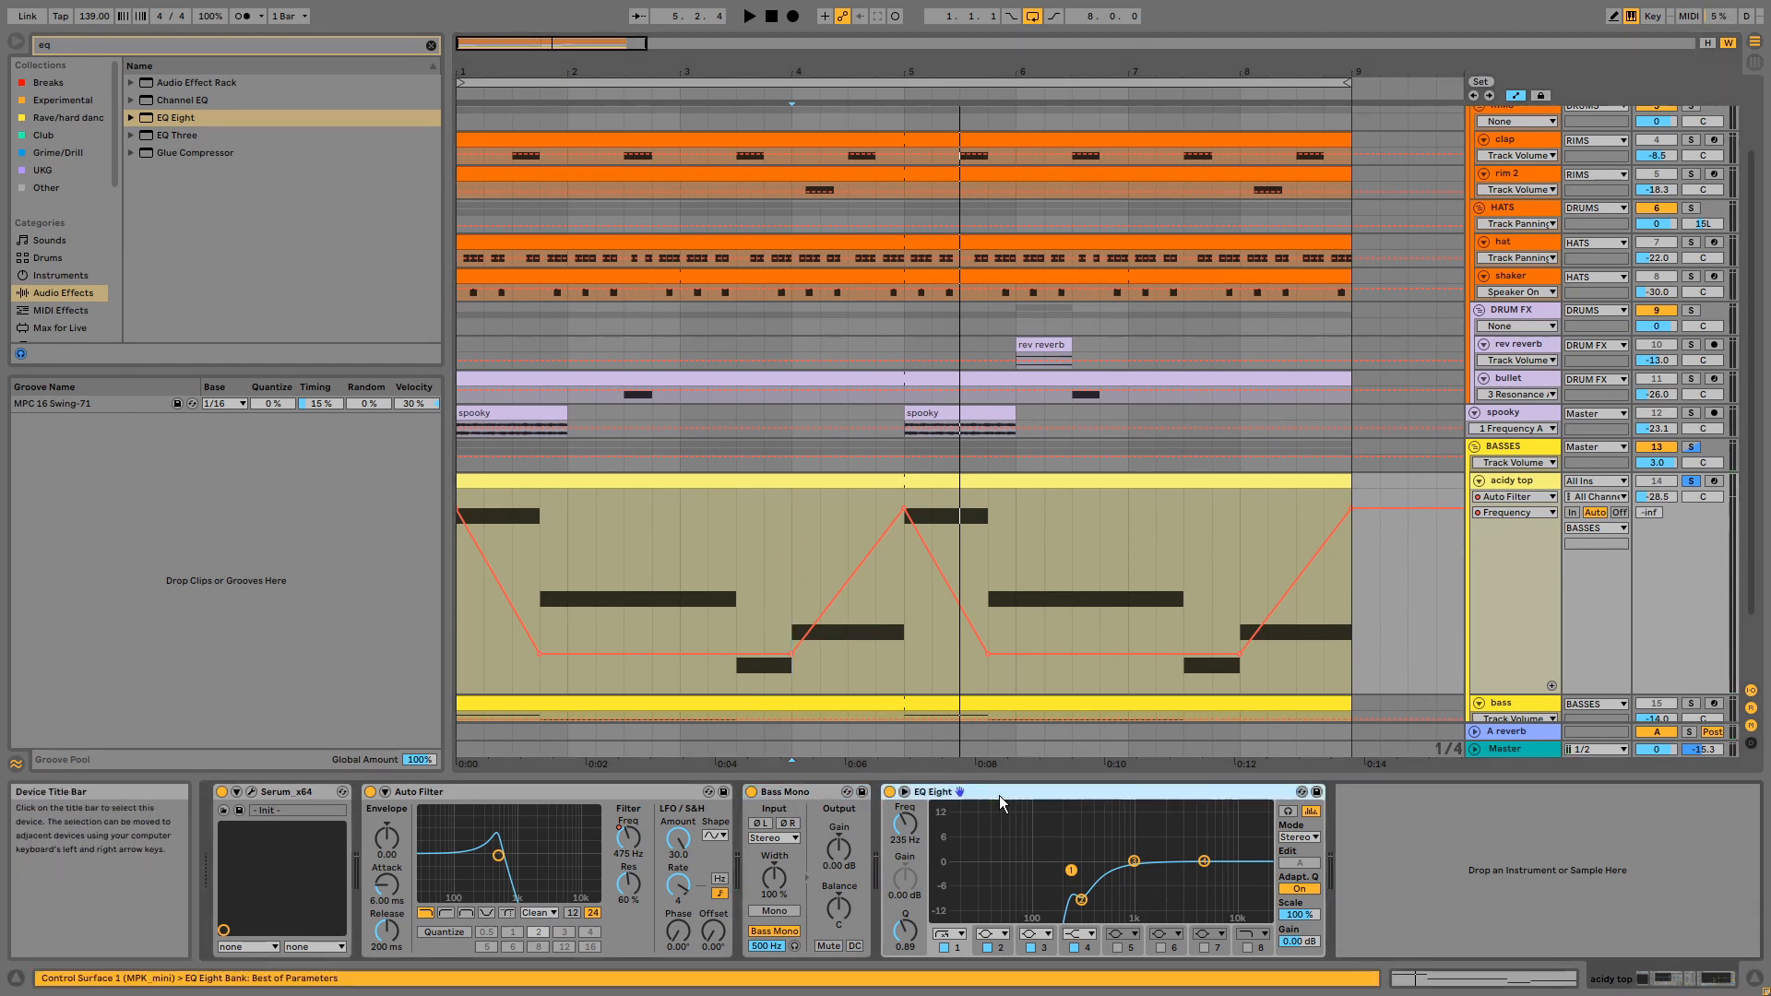
{"action": "left_click", "coordinate": [1516, 96]}
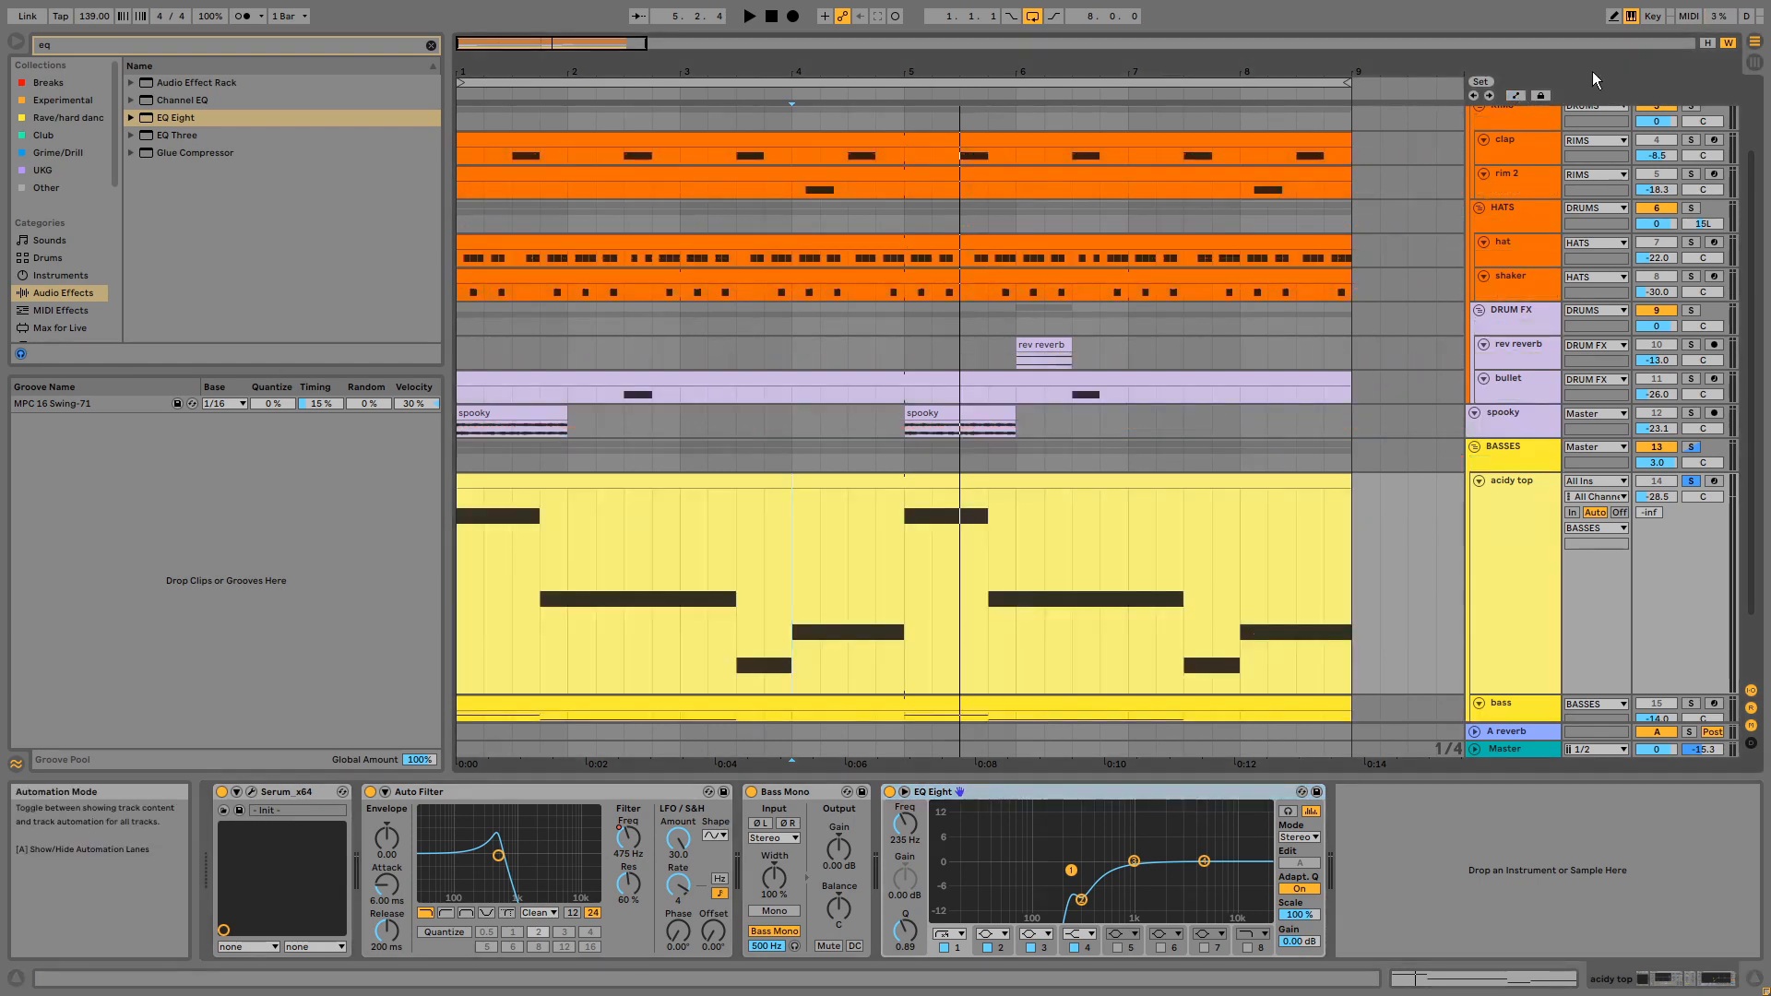
Step: Fit all tracks to the arrangement height, take acidy top out of solo and play the full mix
{"action": "left_click", "coordinate": [1702, 43]}
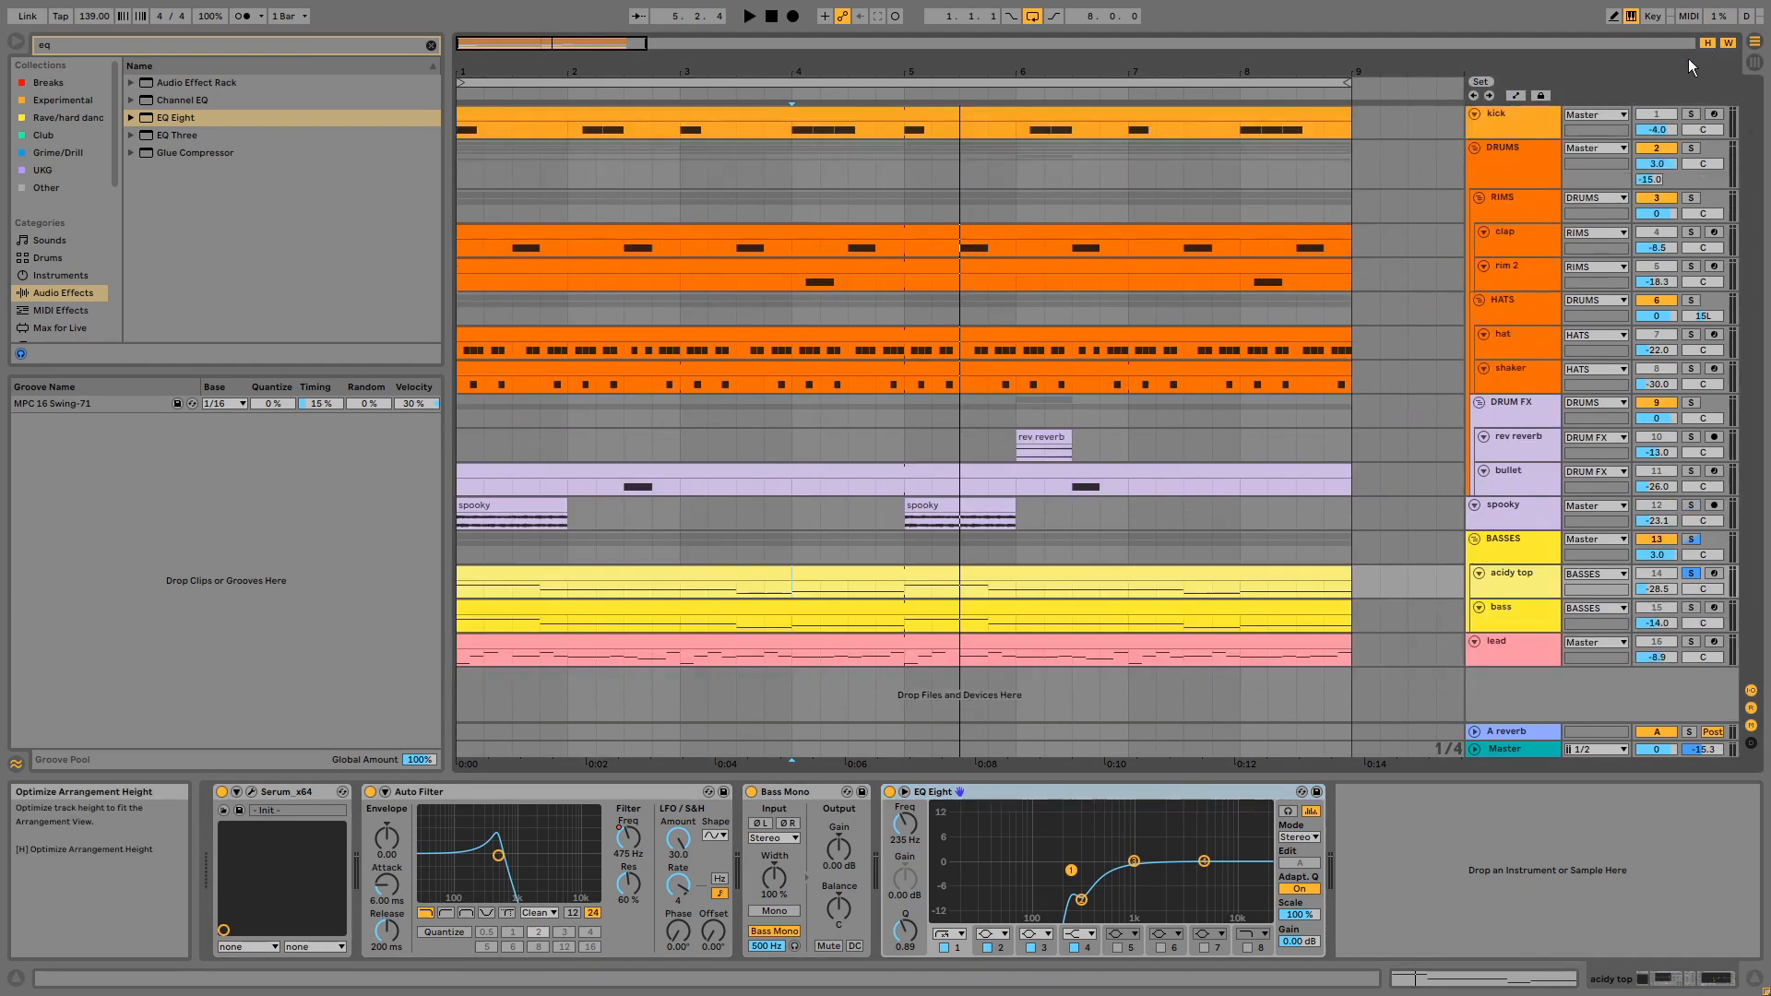
{"action": "left_click", "coordinate": [1691, 573]}
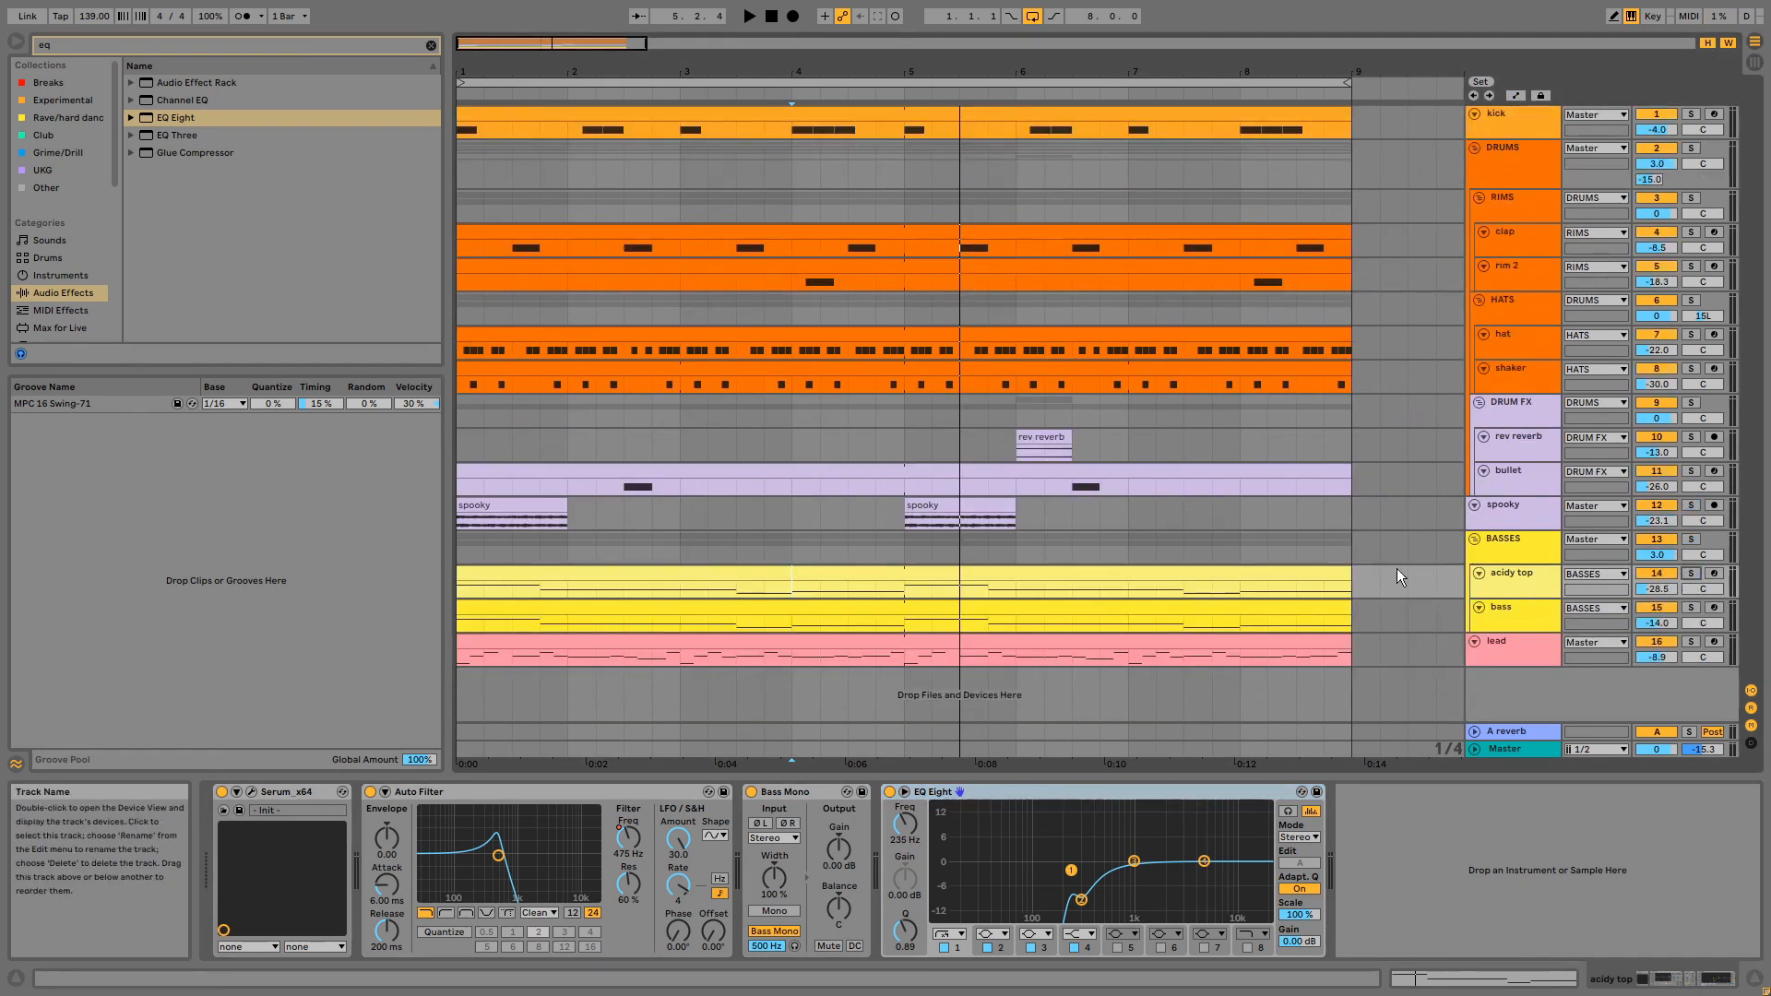
{"action": "left_click", "coordinate": [1292, 572]}
{"action": "key", "text": "space"}
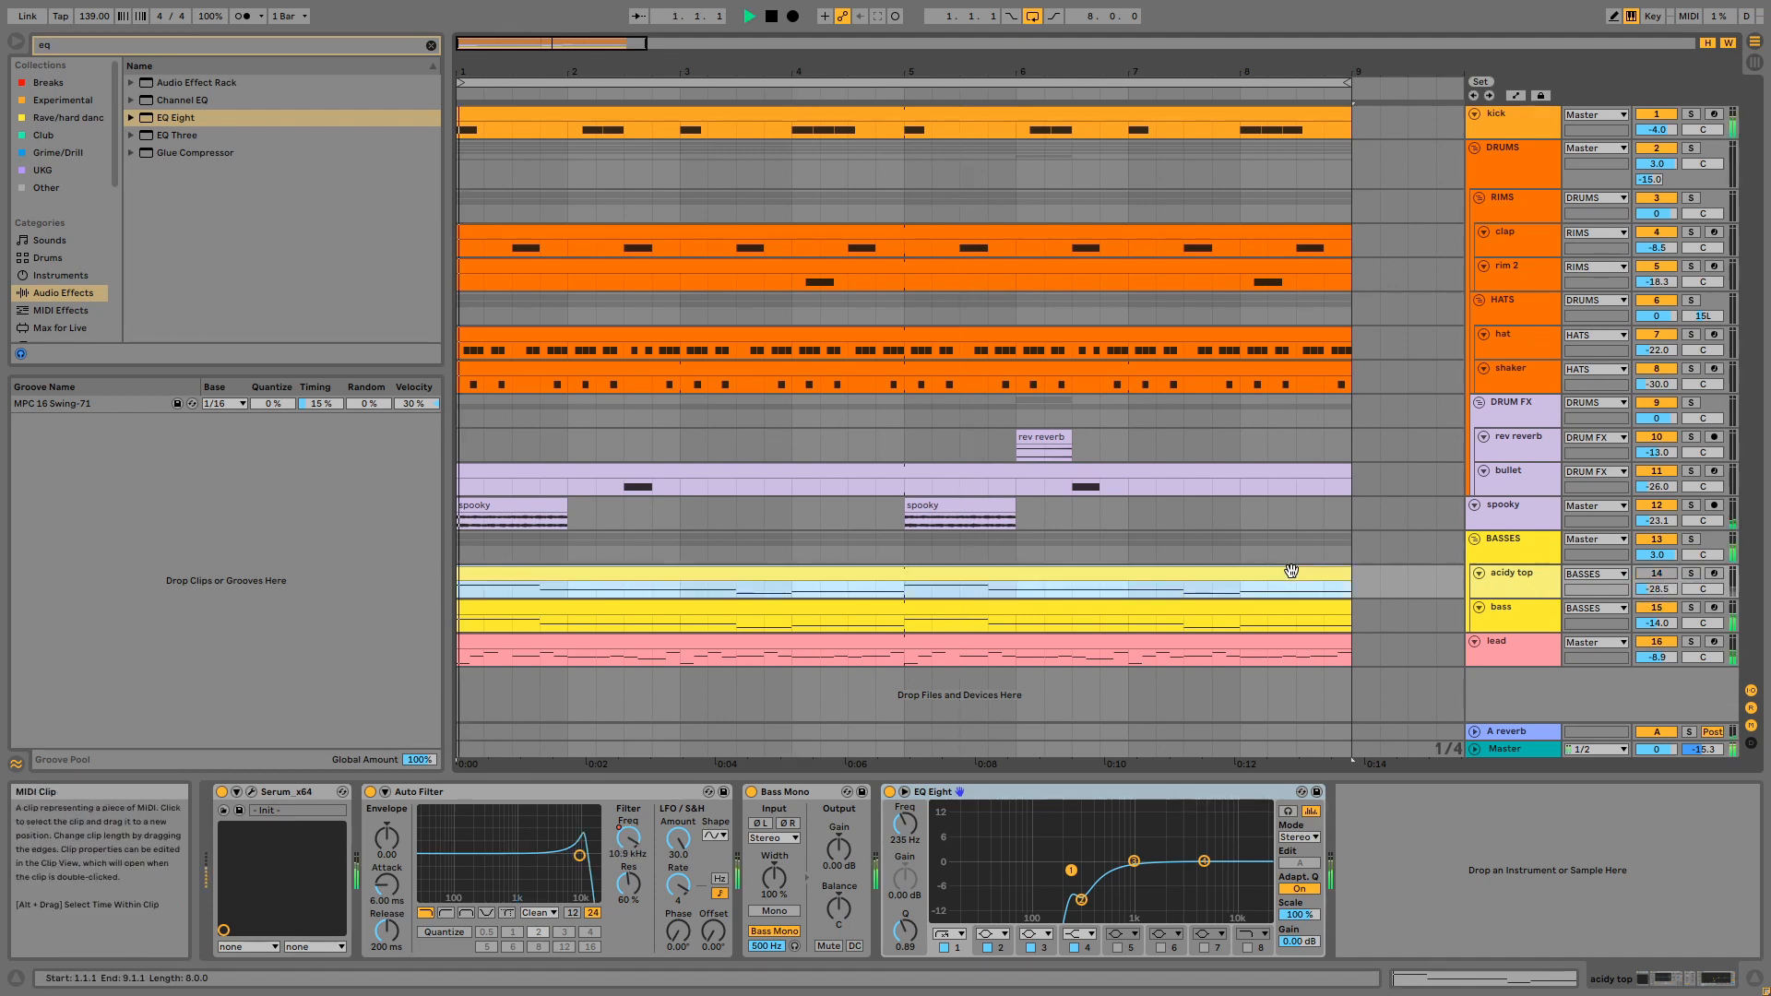
Step: Toggle acidy top off and on to compare the full mix without and with it, and stop playback
{"action": "key", "text": "space"}
{"action": "left_click", "coordinate": [1661, 577]}
{"action": "key", "text": "space"}
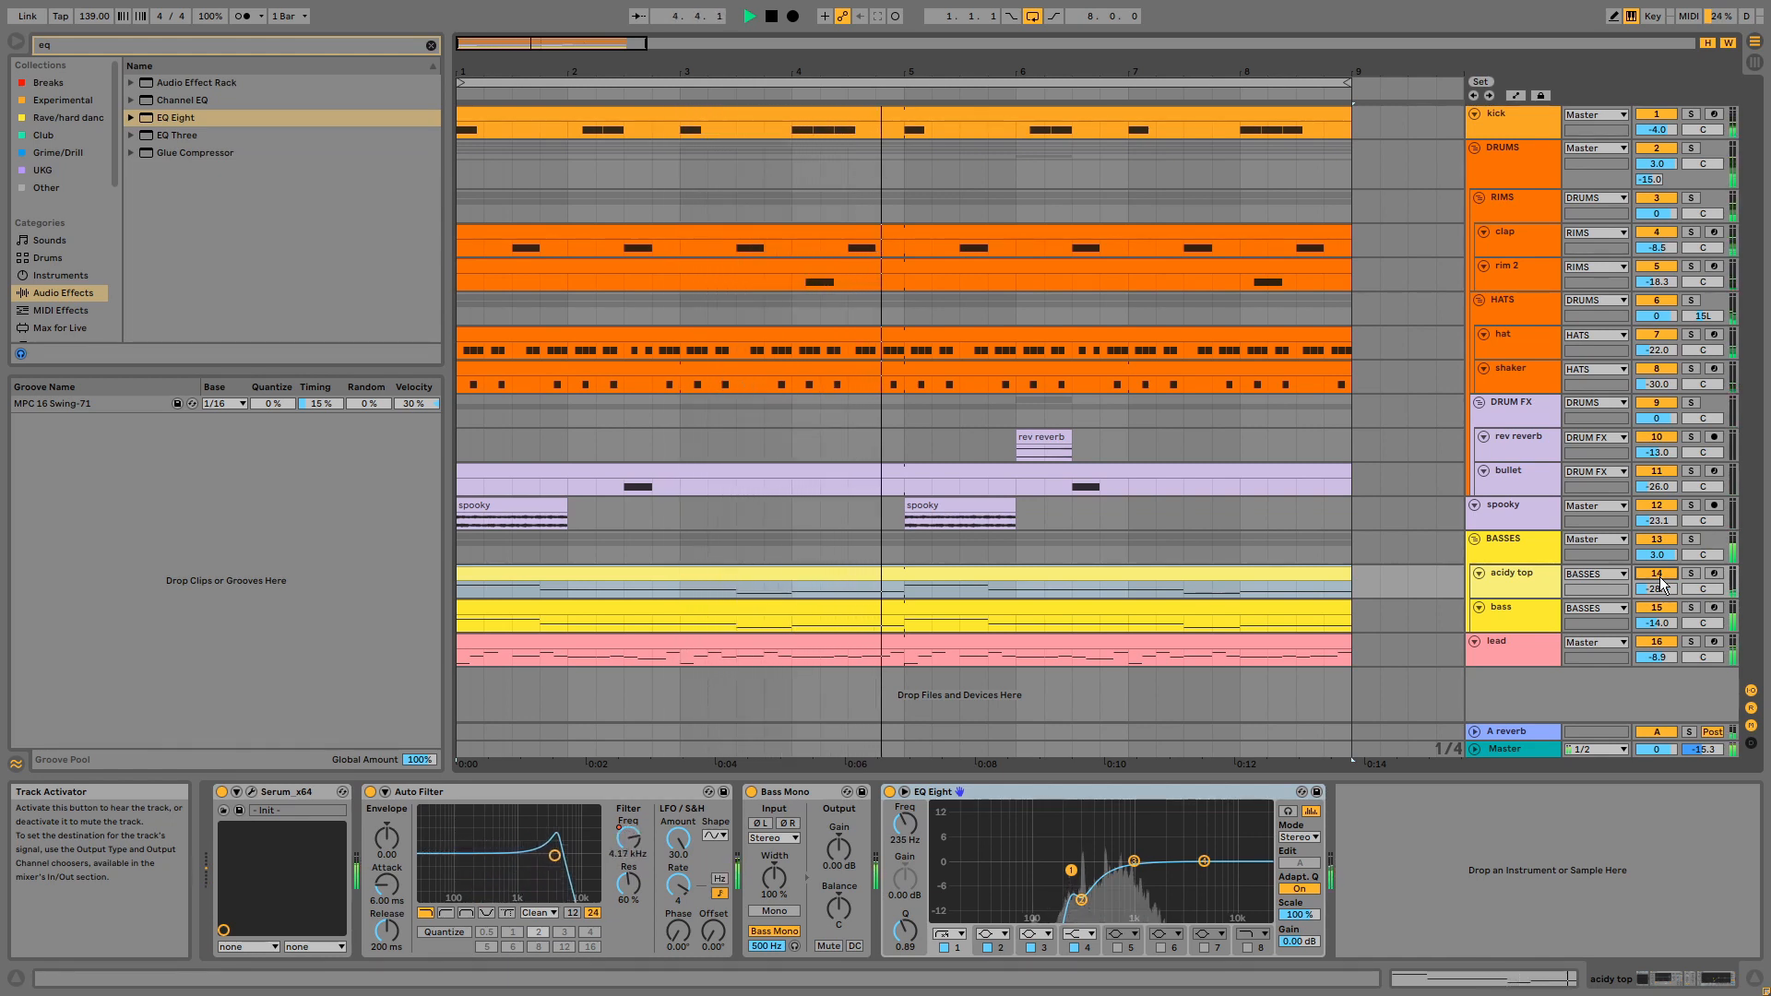
{"action": "key", "text": "space"}
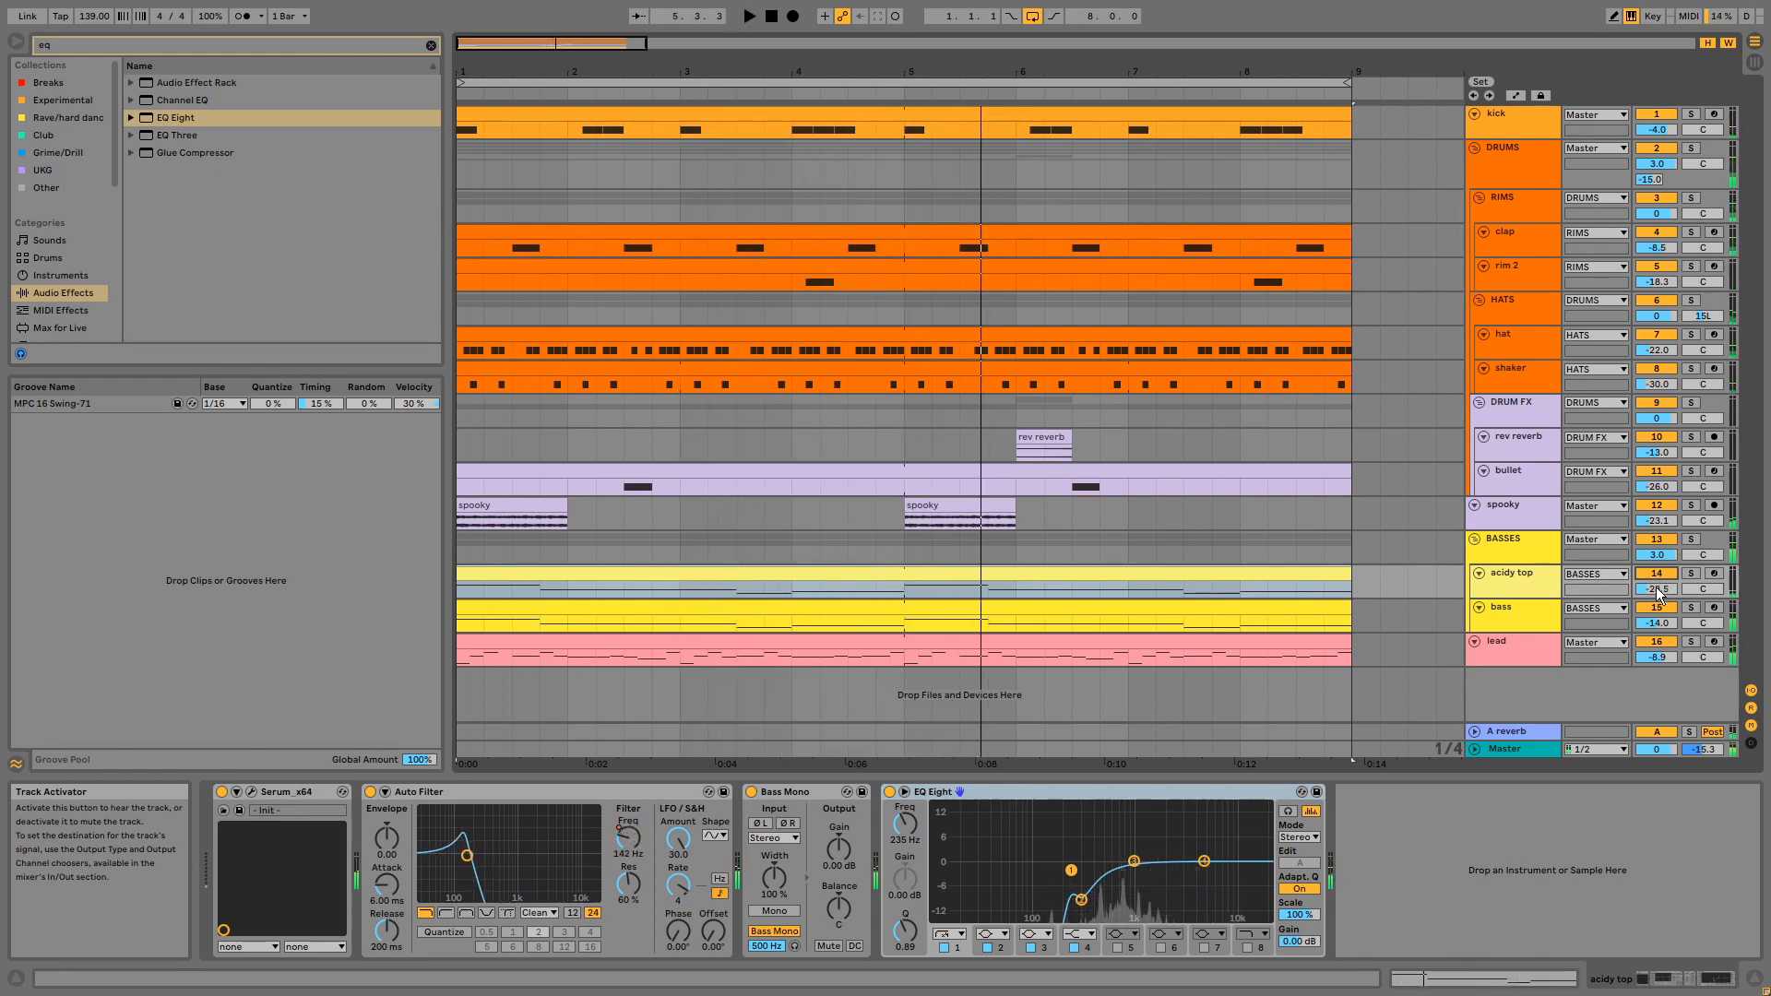
Step: Play the bass track in solo, examine the notes of its MIDI clip and return to its devices
{"action": "left_click", "coordinate": [1539, 614]}
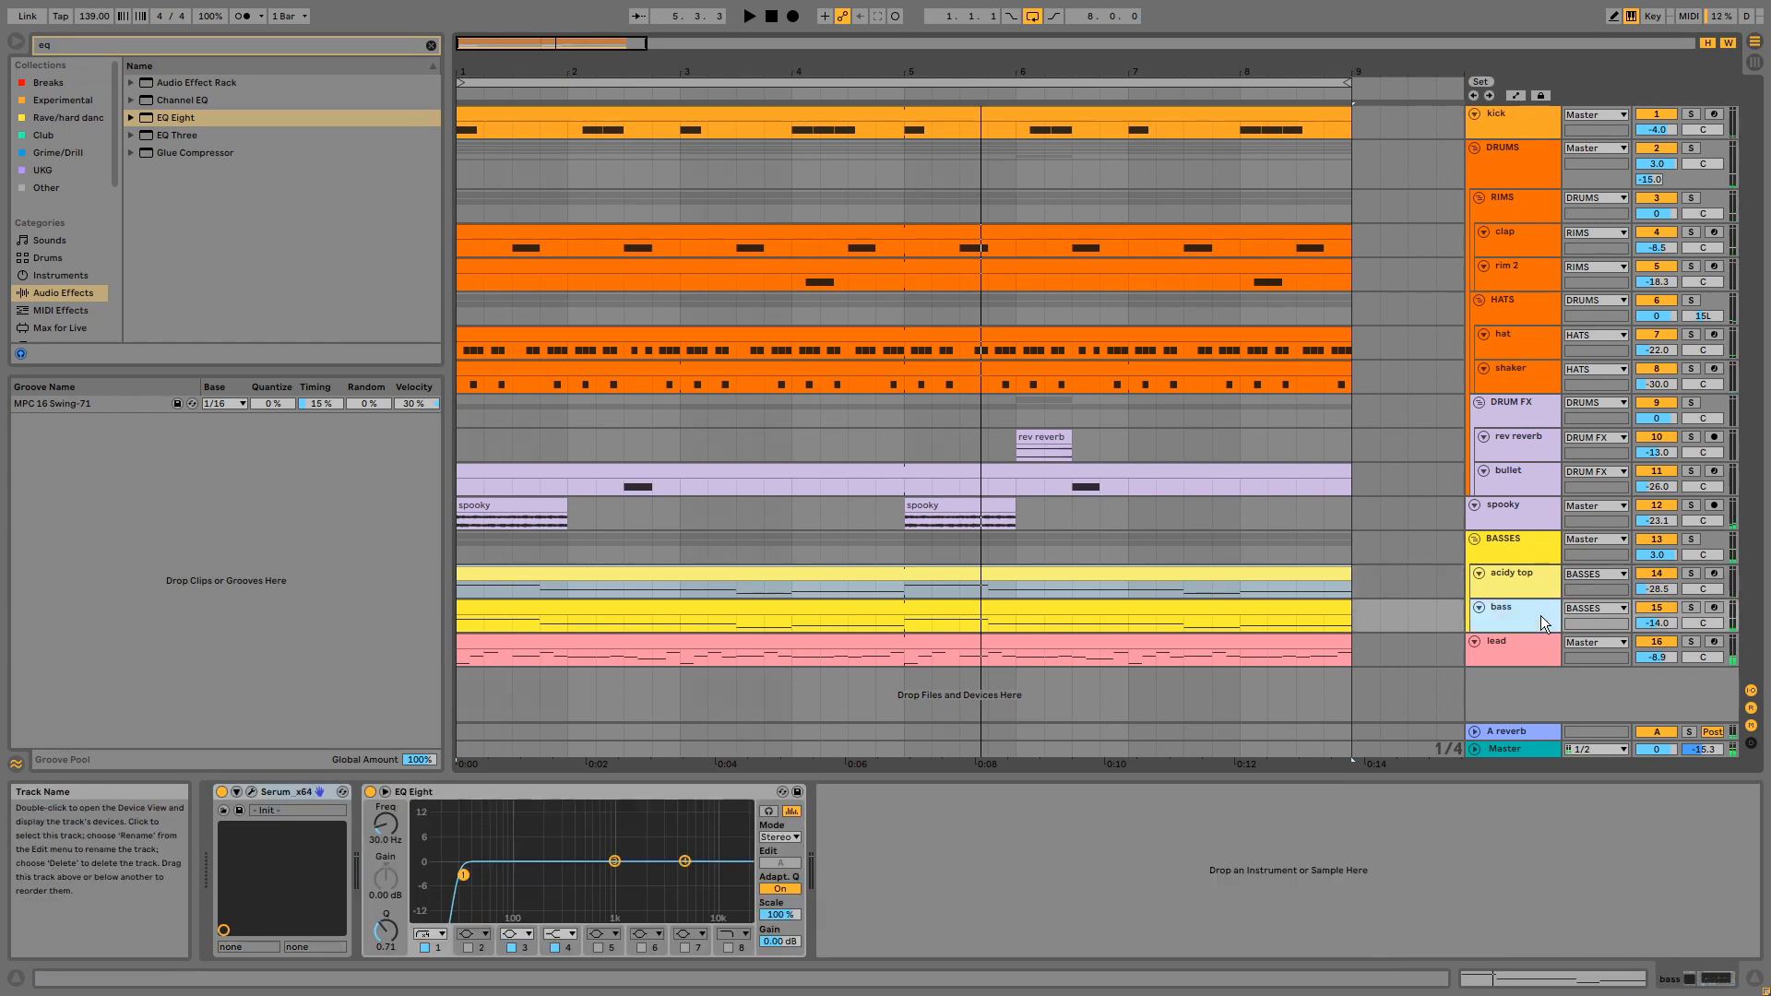
{"action": "left_click", "coordinate": [1691, 607]}
{"action": "left_click", "coordinate": [1255, 609]}
{"action": "key", "text": "space"}
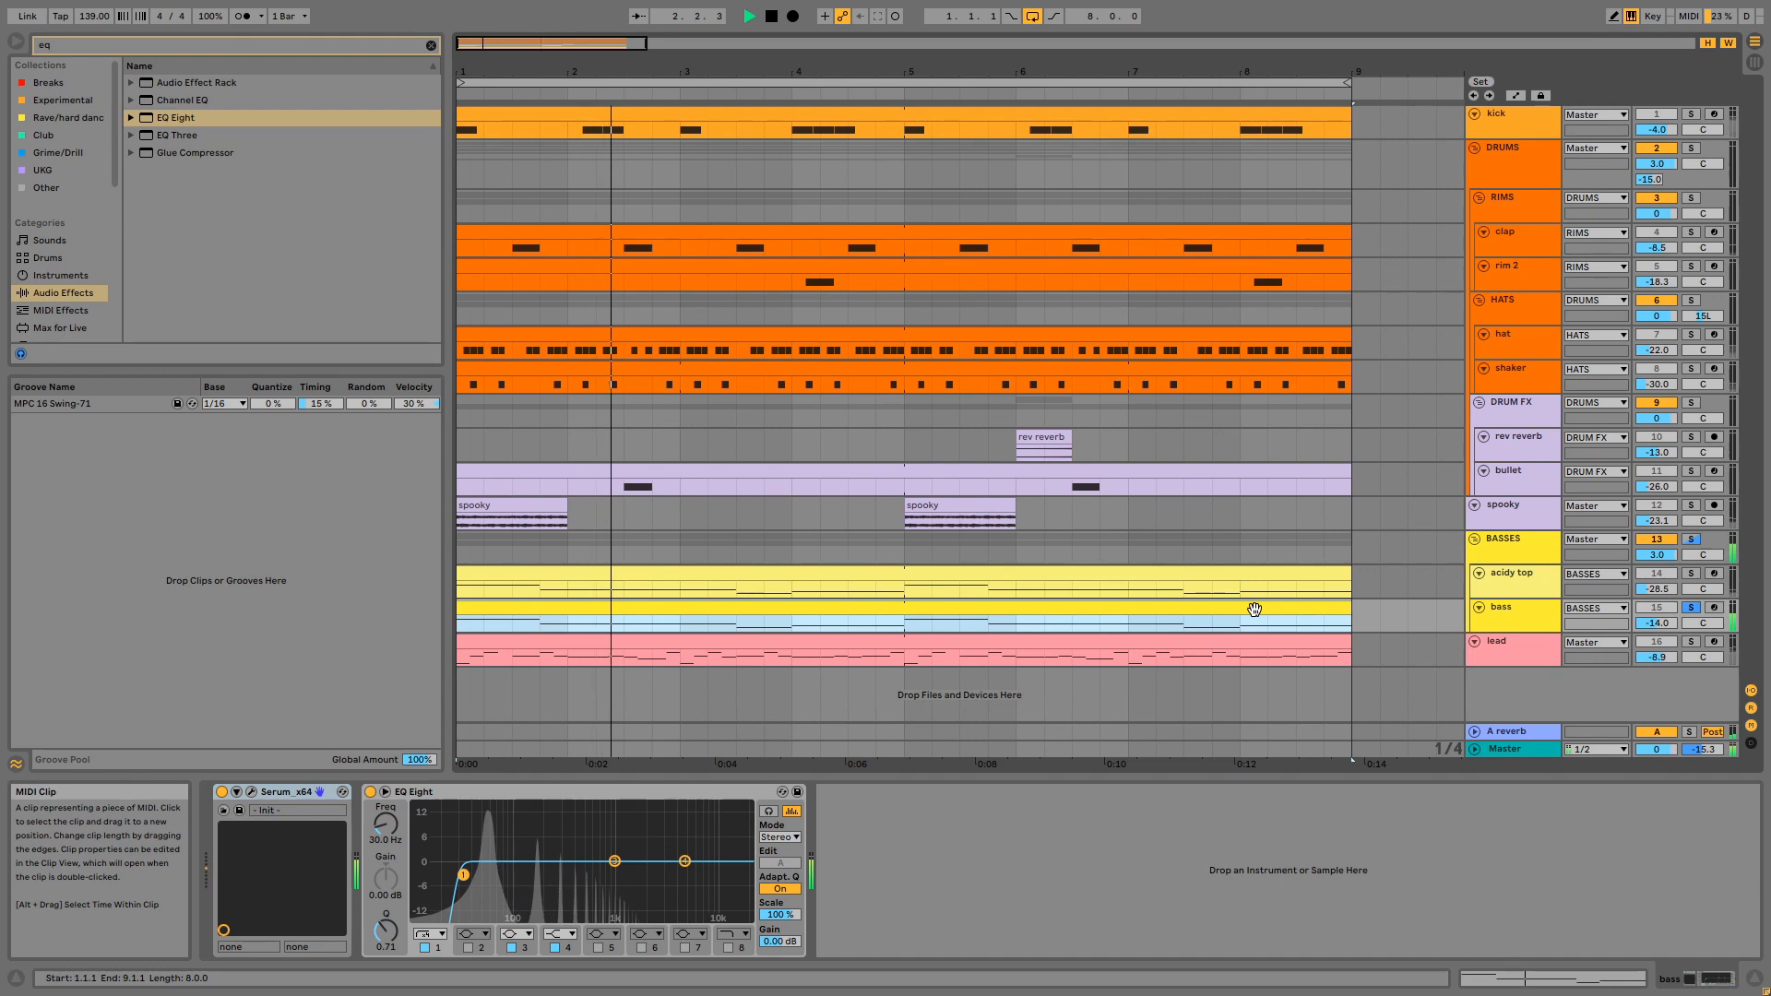
{"action": "double_click", "coordinate": [1176, 610]}
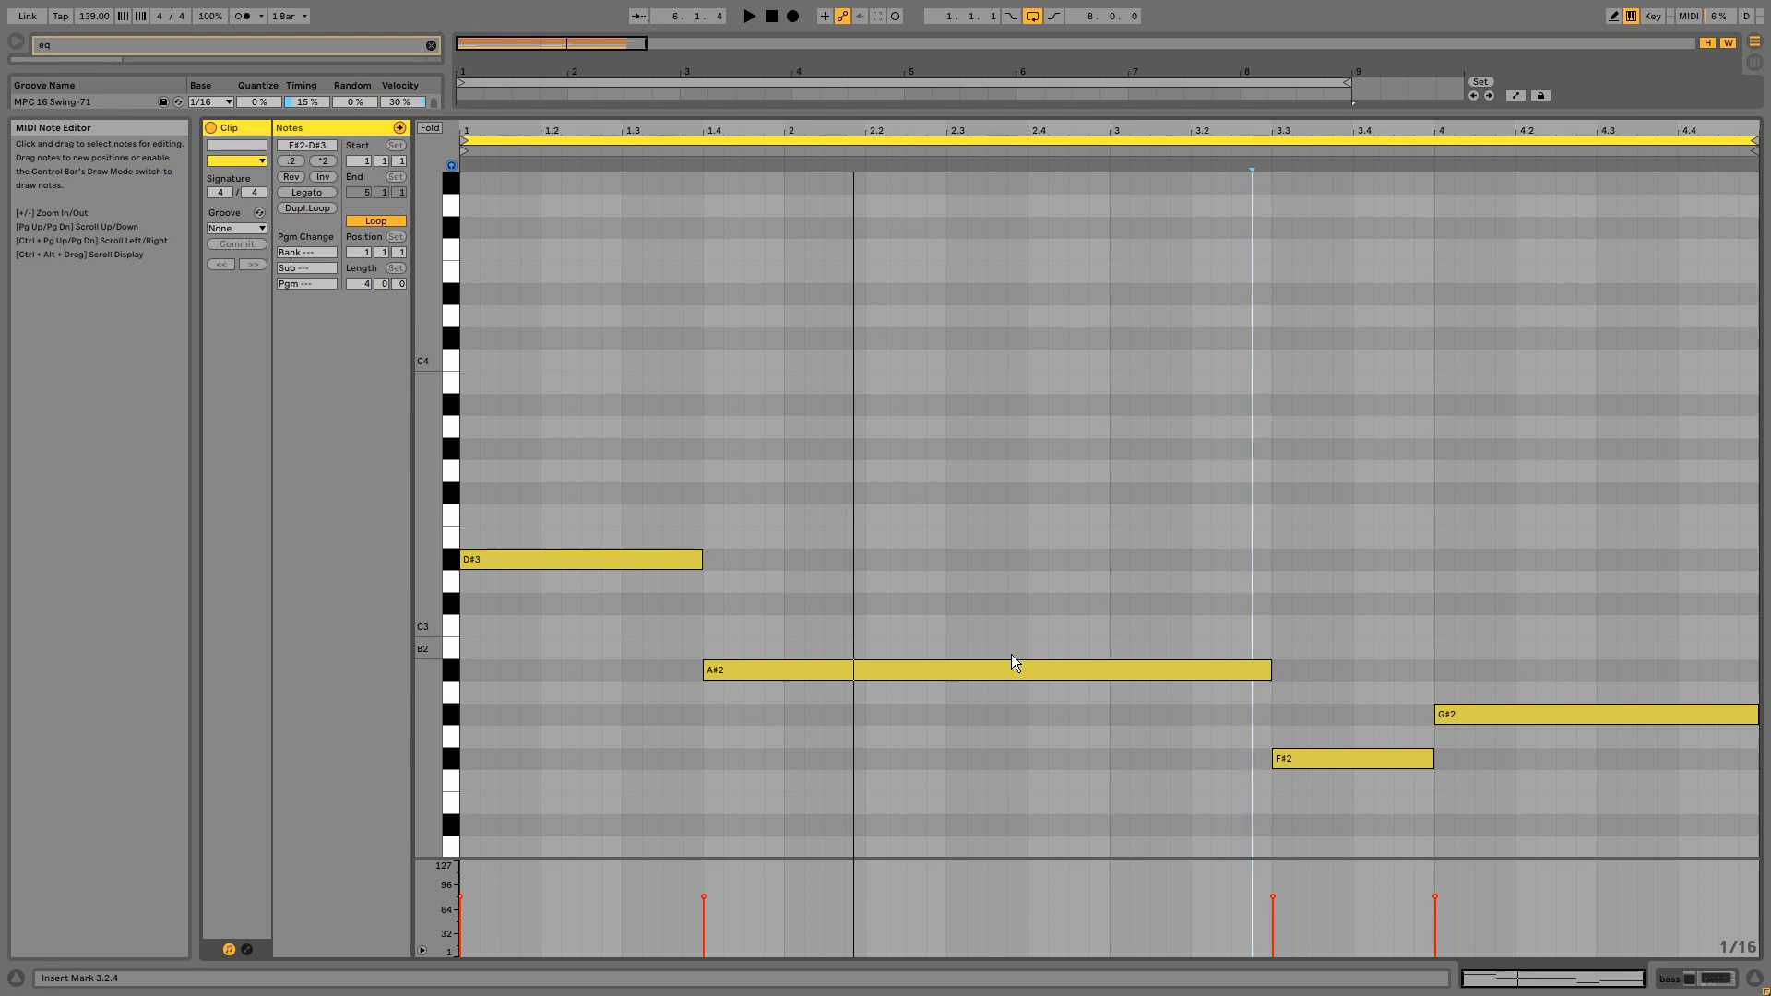
{"action": "key", "text": "shift+Tab"}
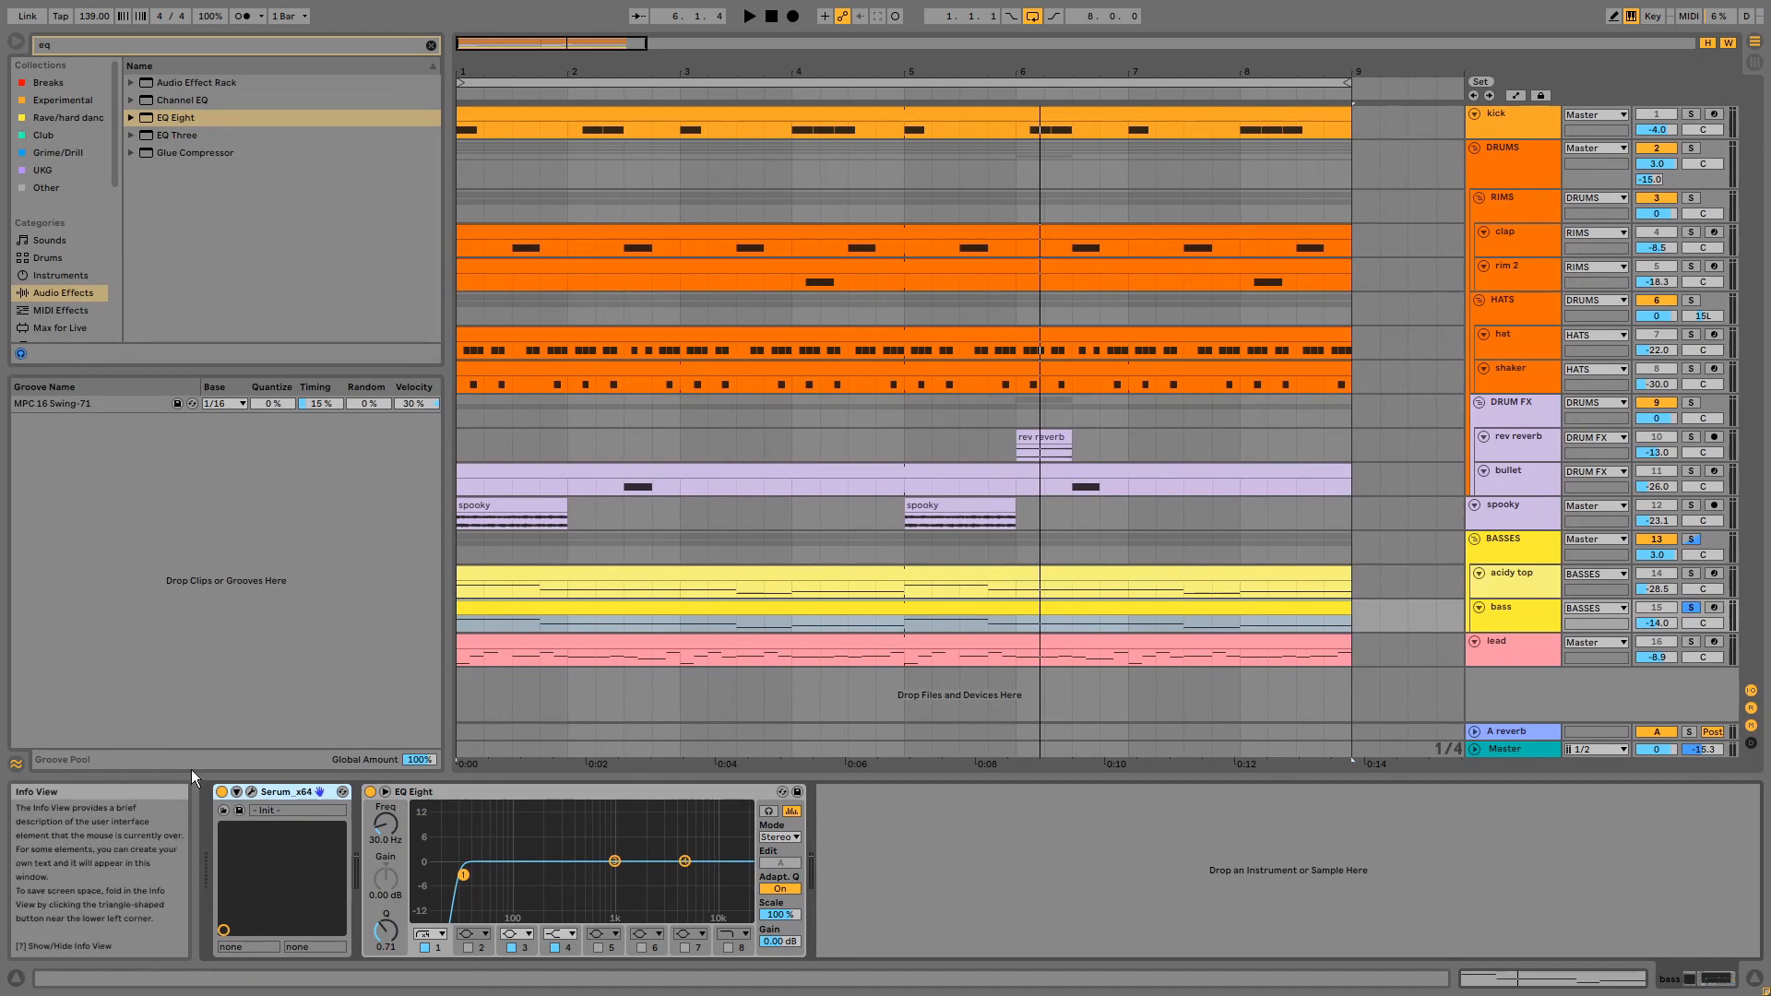
Step: Open the bass track's Serum, inspect its oscillator and Distortion effect, and play the bass clip
{"action": "left_click", "coordinate": [255, 794]}
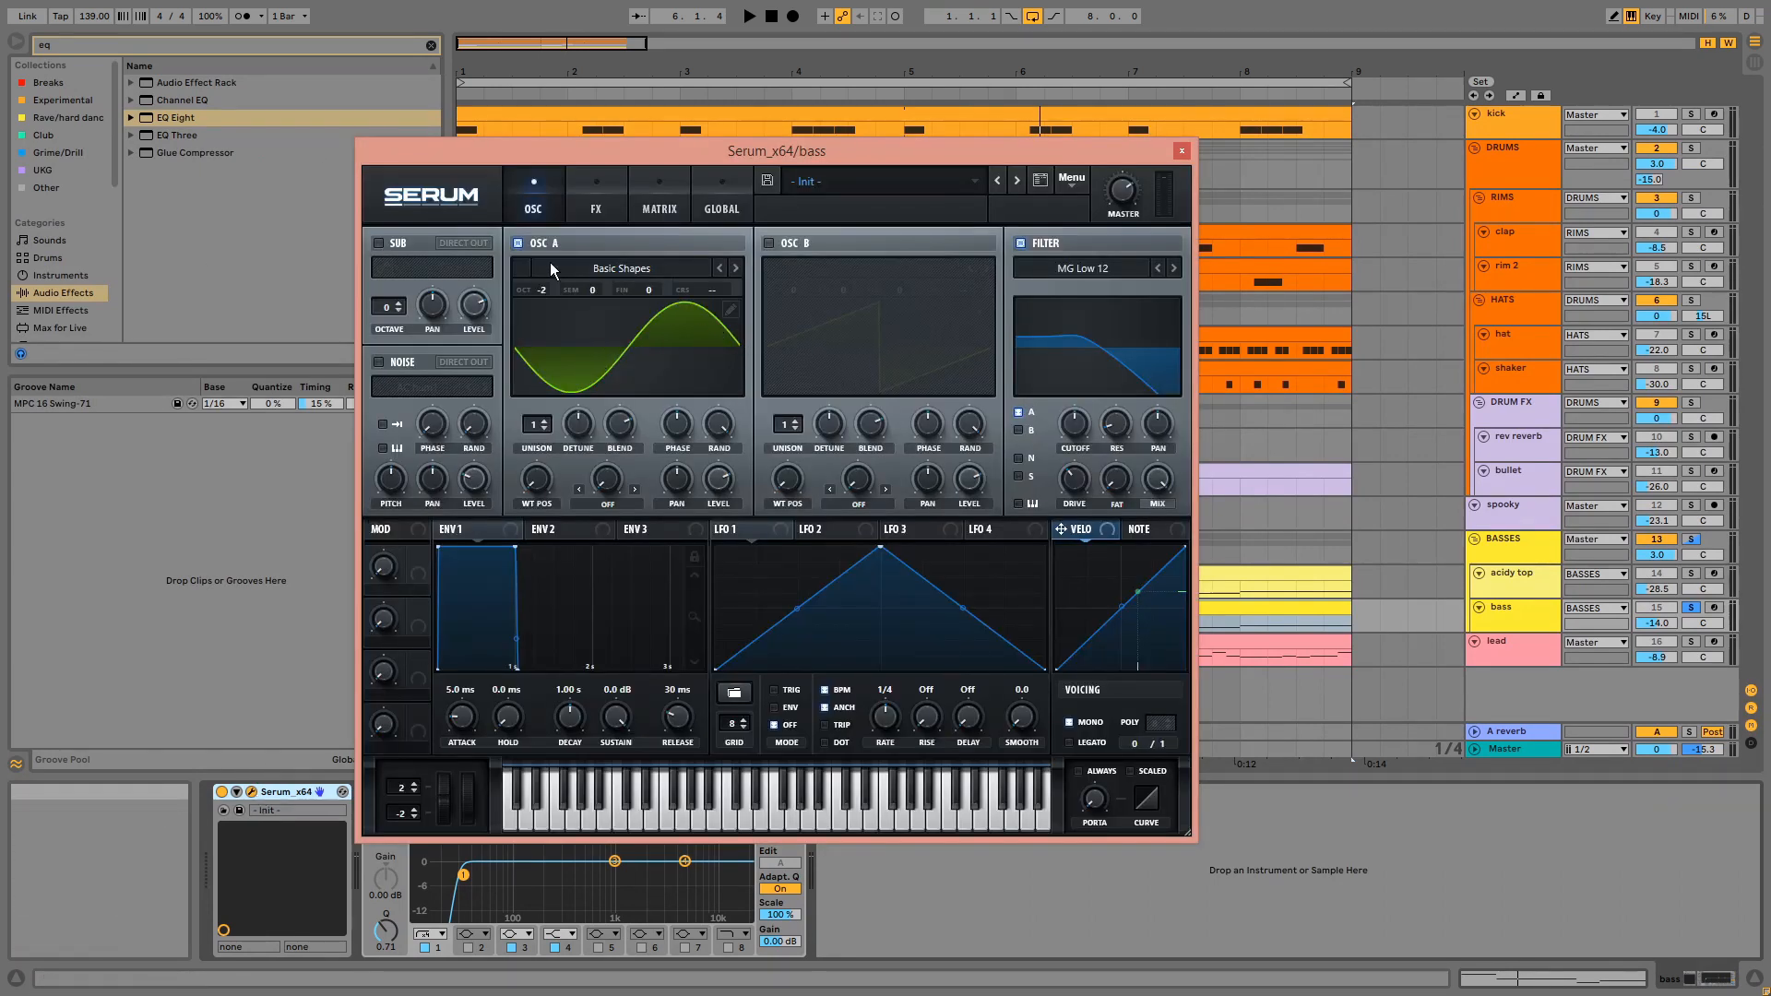
{"action": "left_click", "coordinate": [602, 206]}
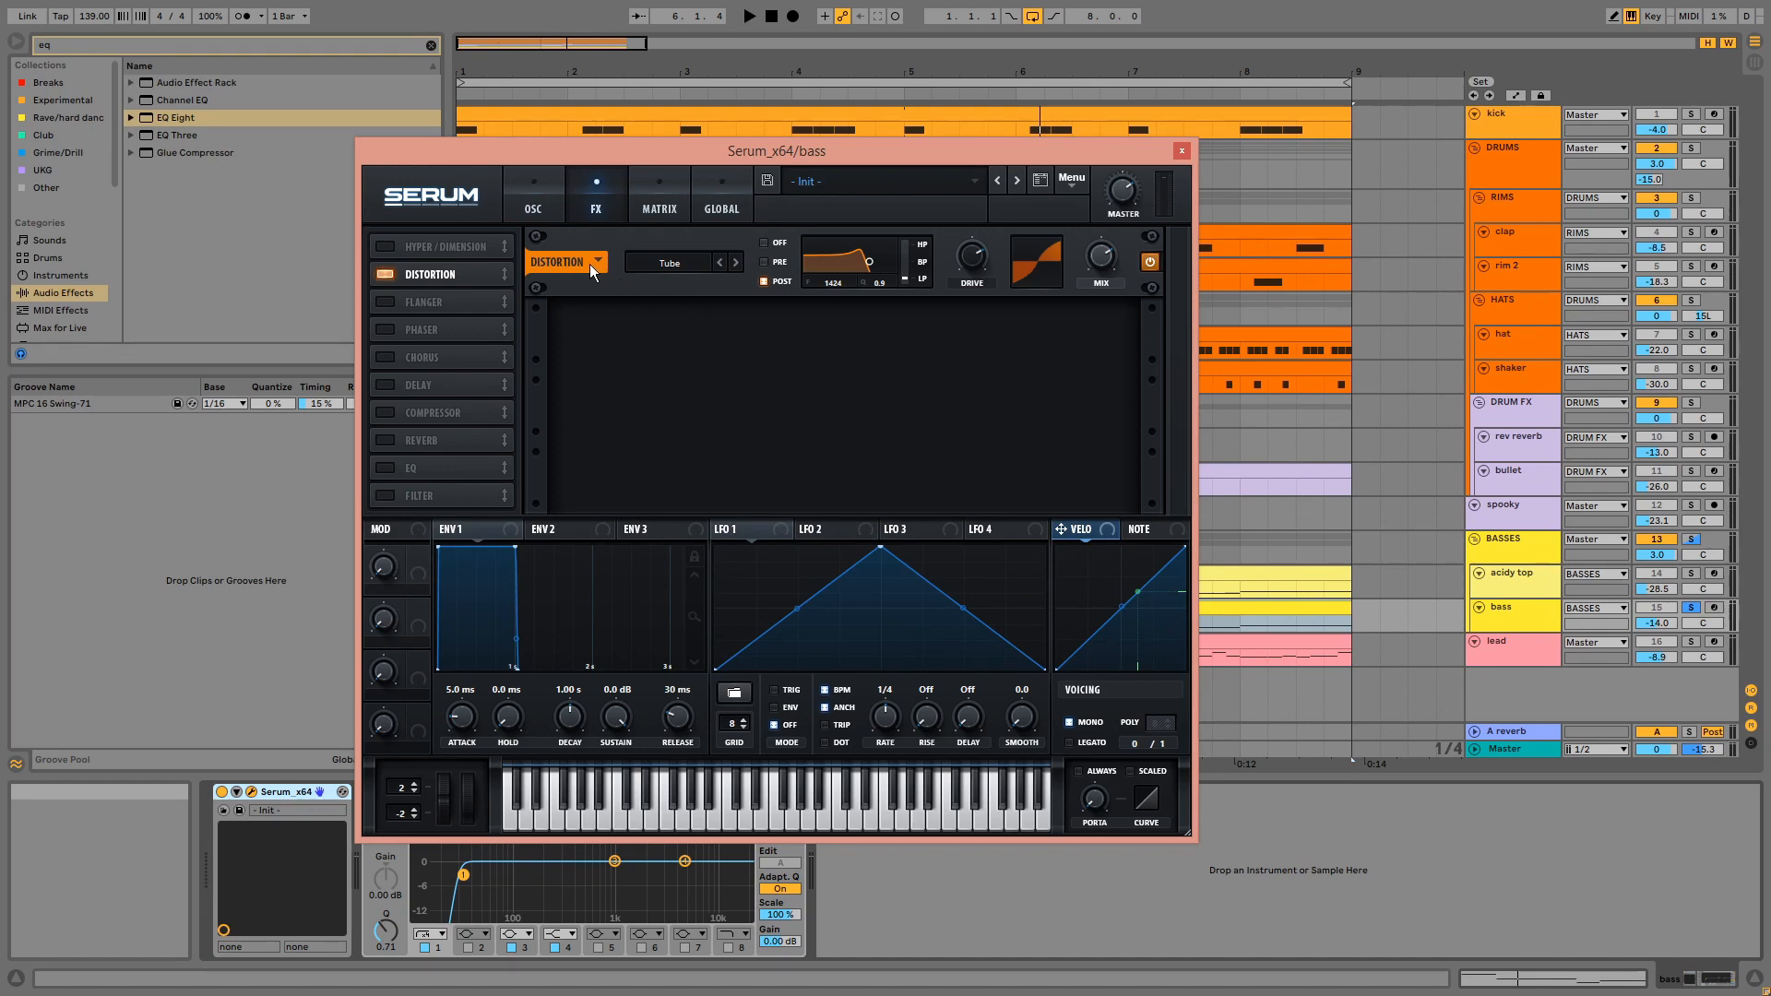
{"action": "left_click", "coordinate": [1212, 618]}
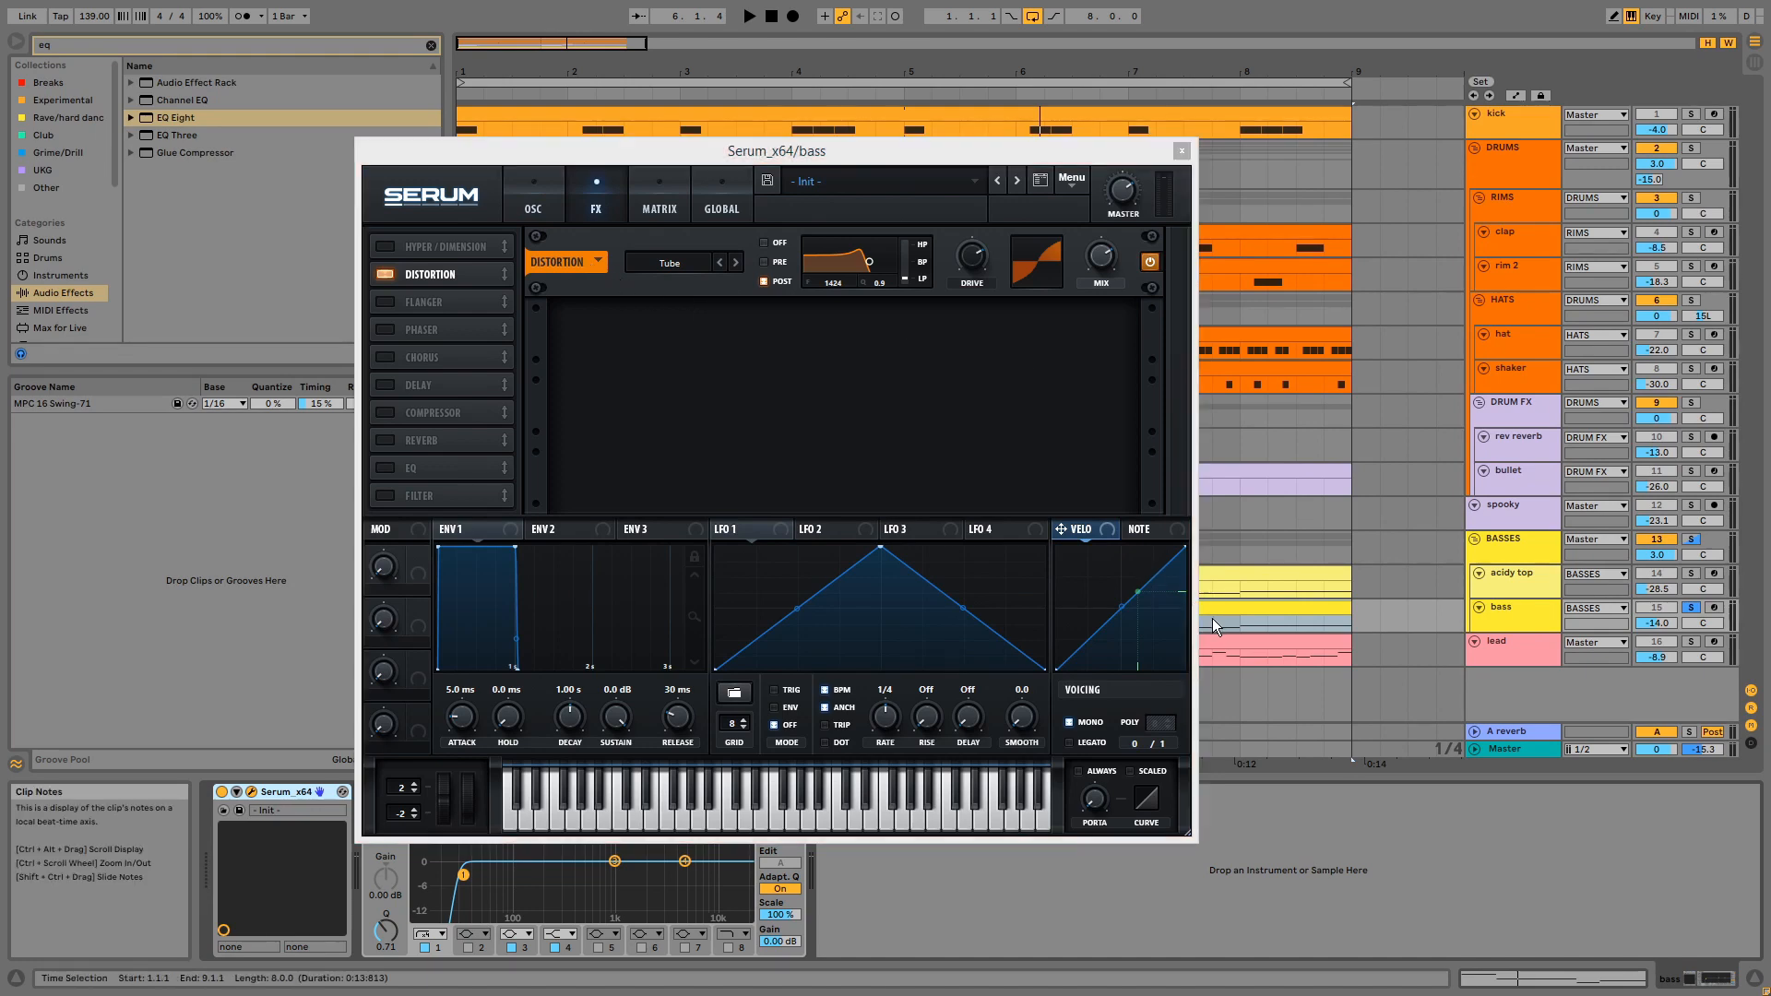
{"action": "key", "text": "space"}
Step: Bypass and restore Serum's Distortion and filter during playback to compare the bass sound, then stop and close the synth
{"action": "left_click", "coordinate": [1155, 259]}
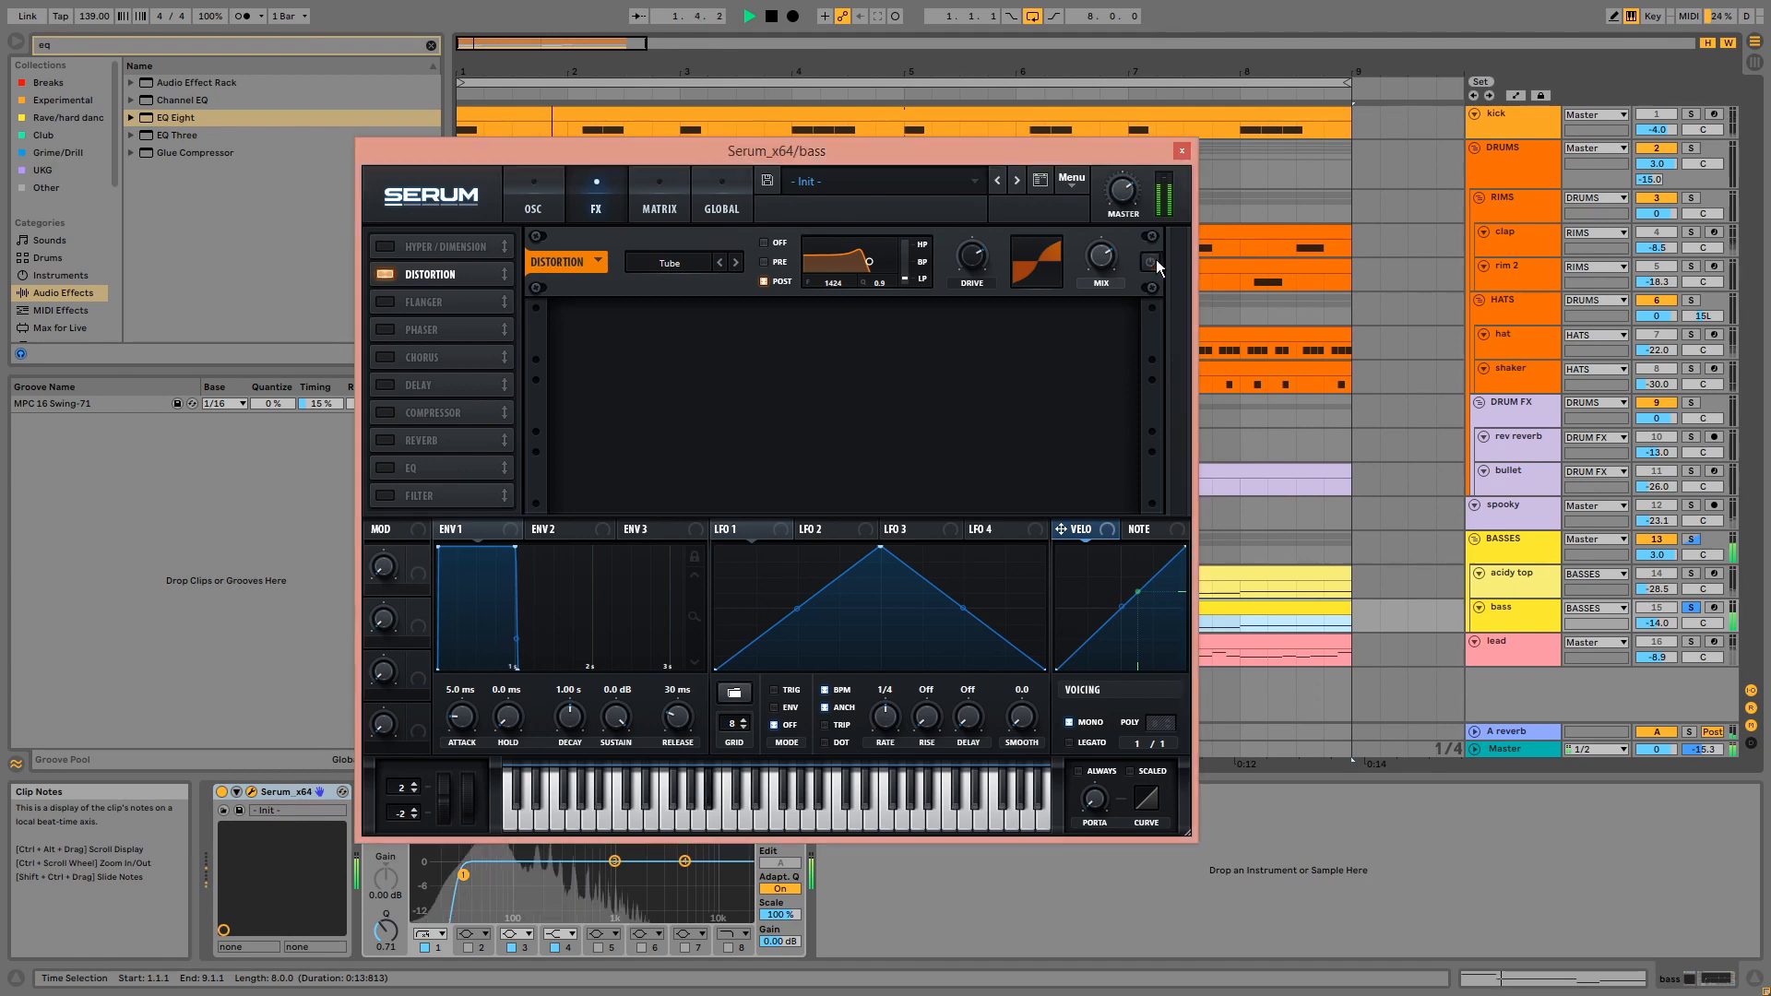
{"action": "left_click", "coordinate": [535, 198]}
{"action": "left_click", "coordinate": [1021, 243]}
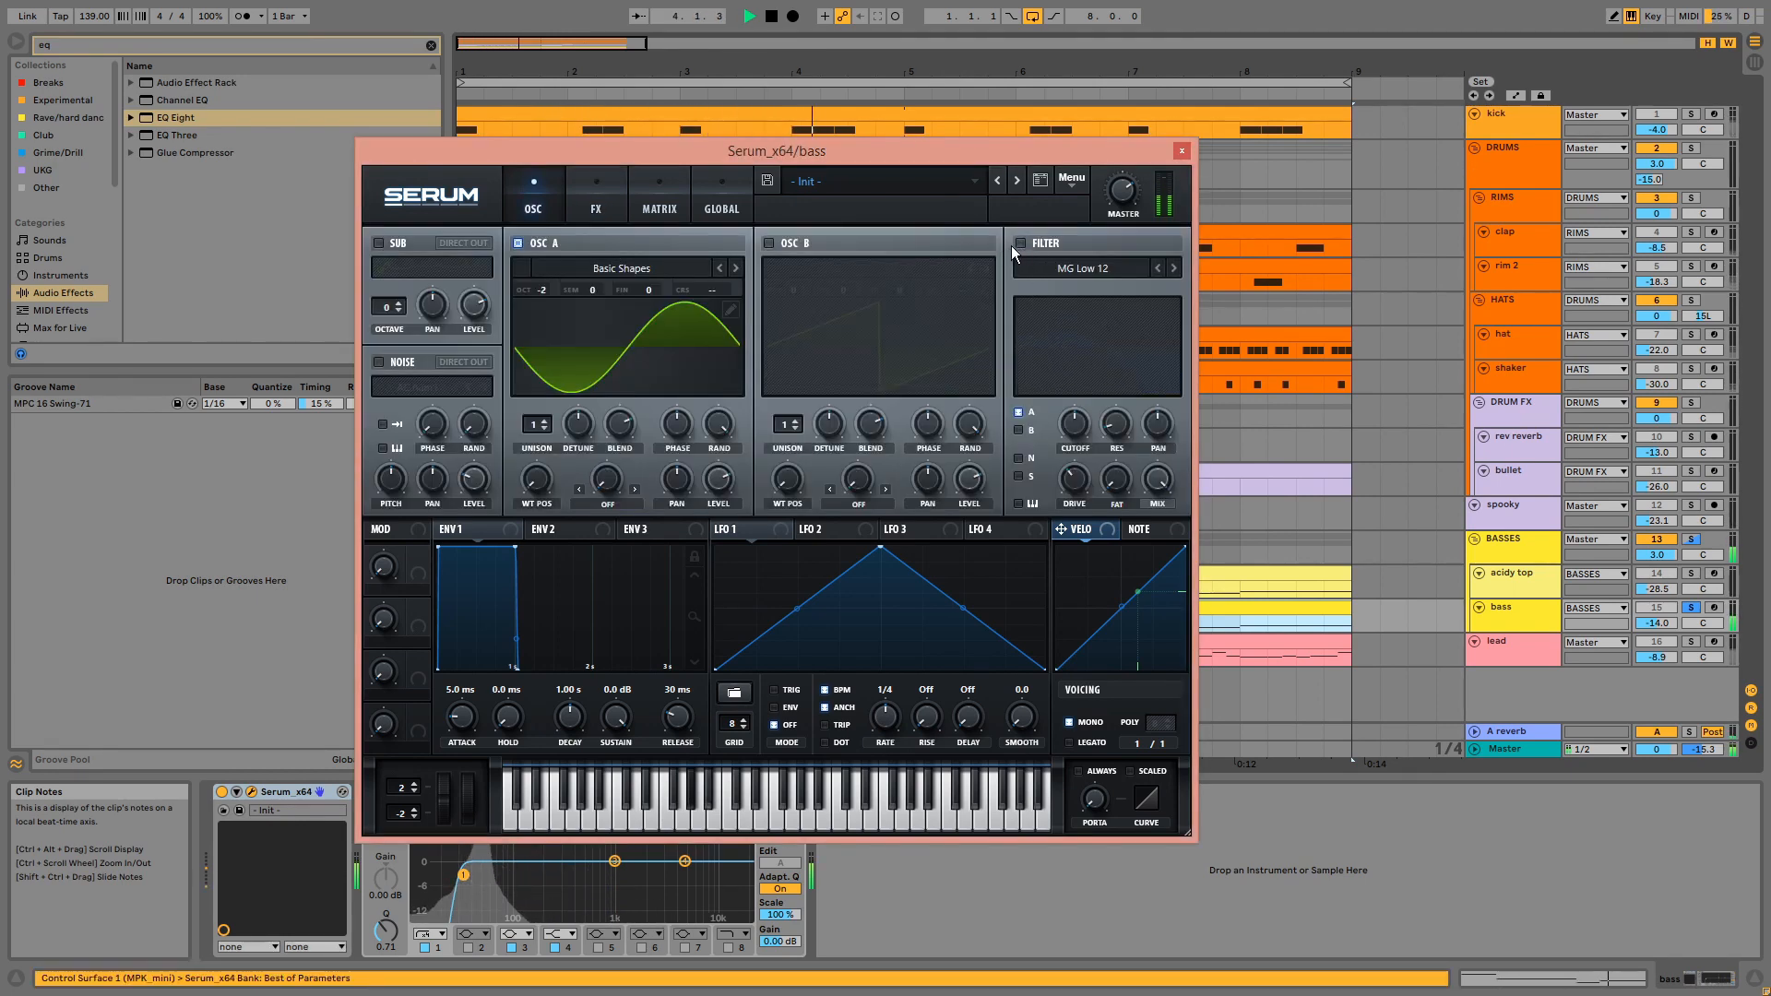
{"action": "left_click", "coordinate": [599, 184]}
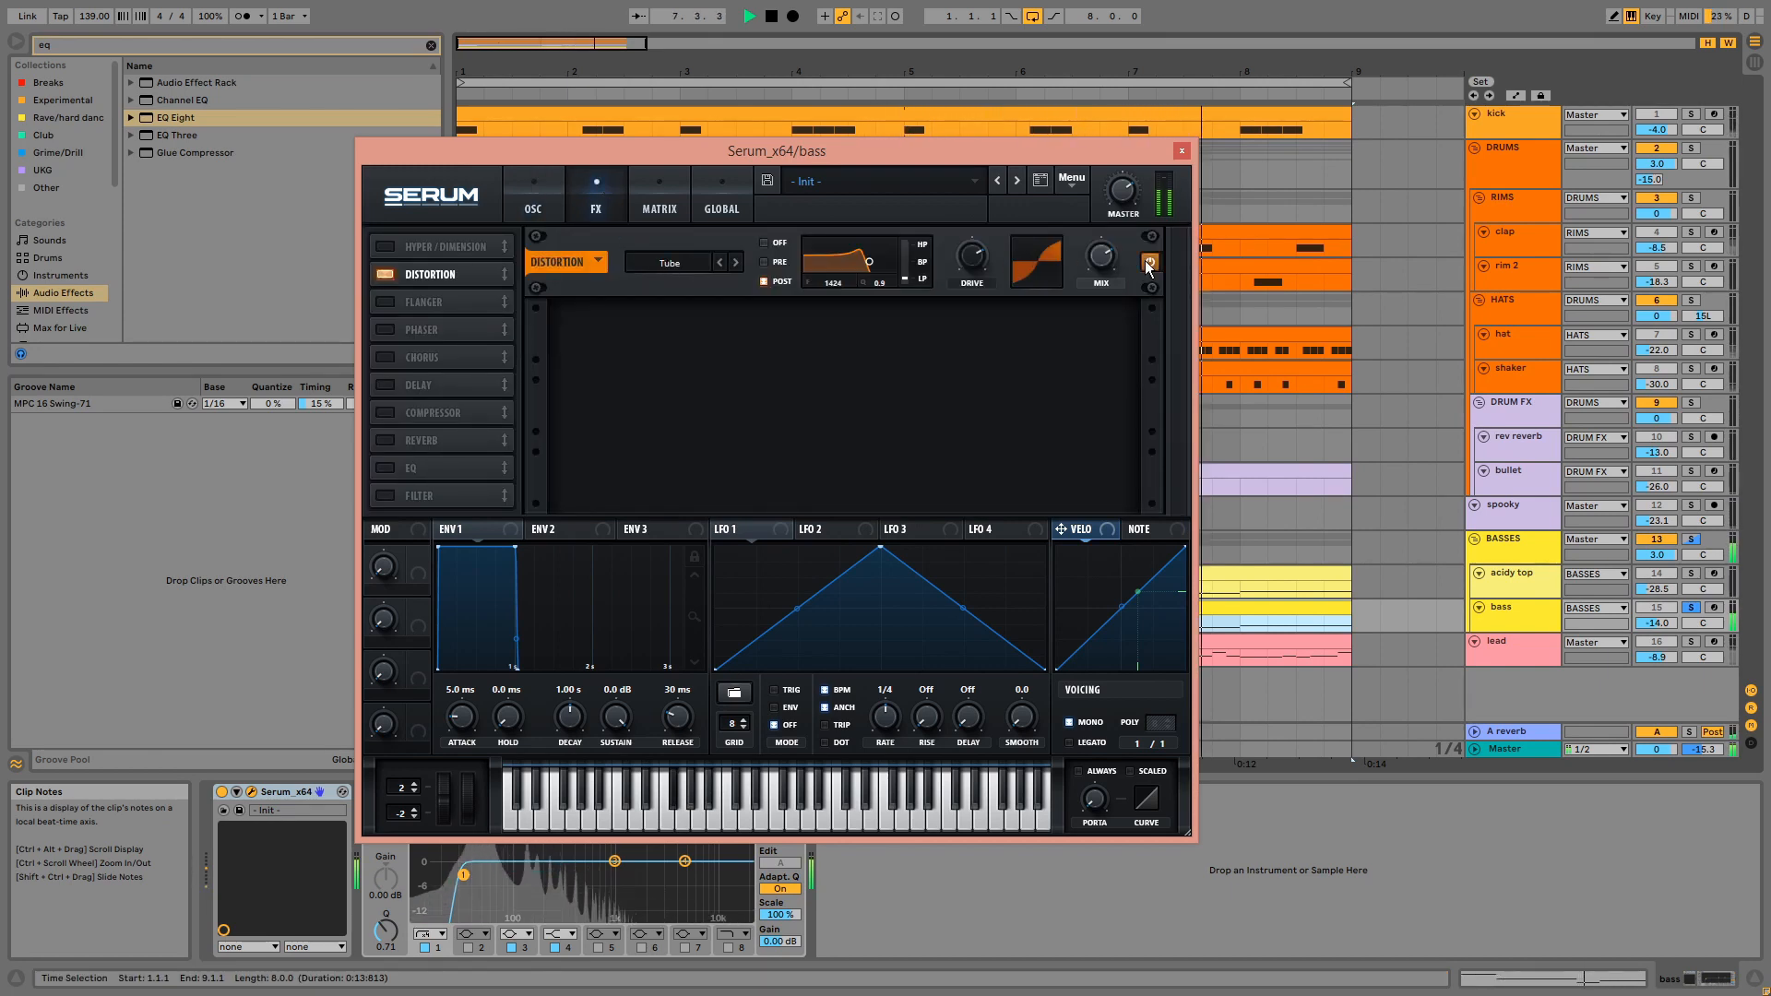
{"action": "key", "text": "space"}
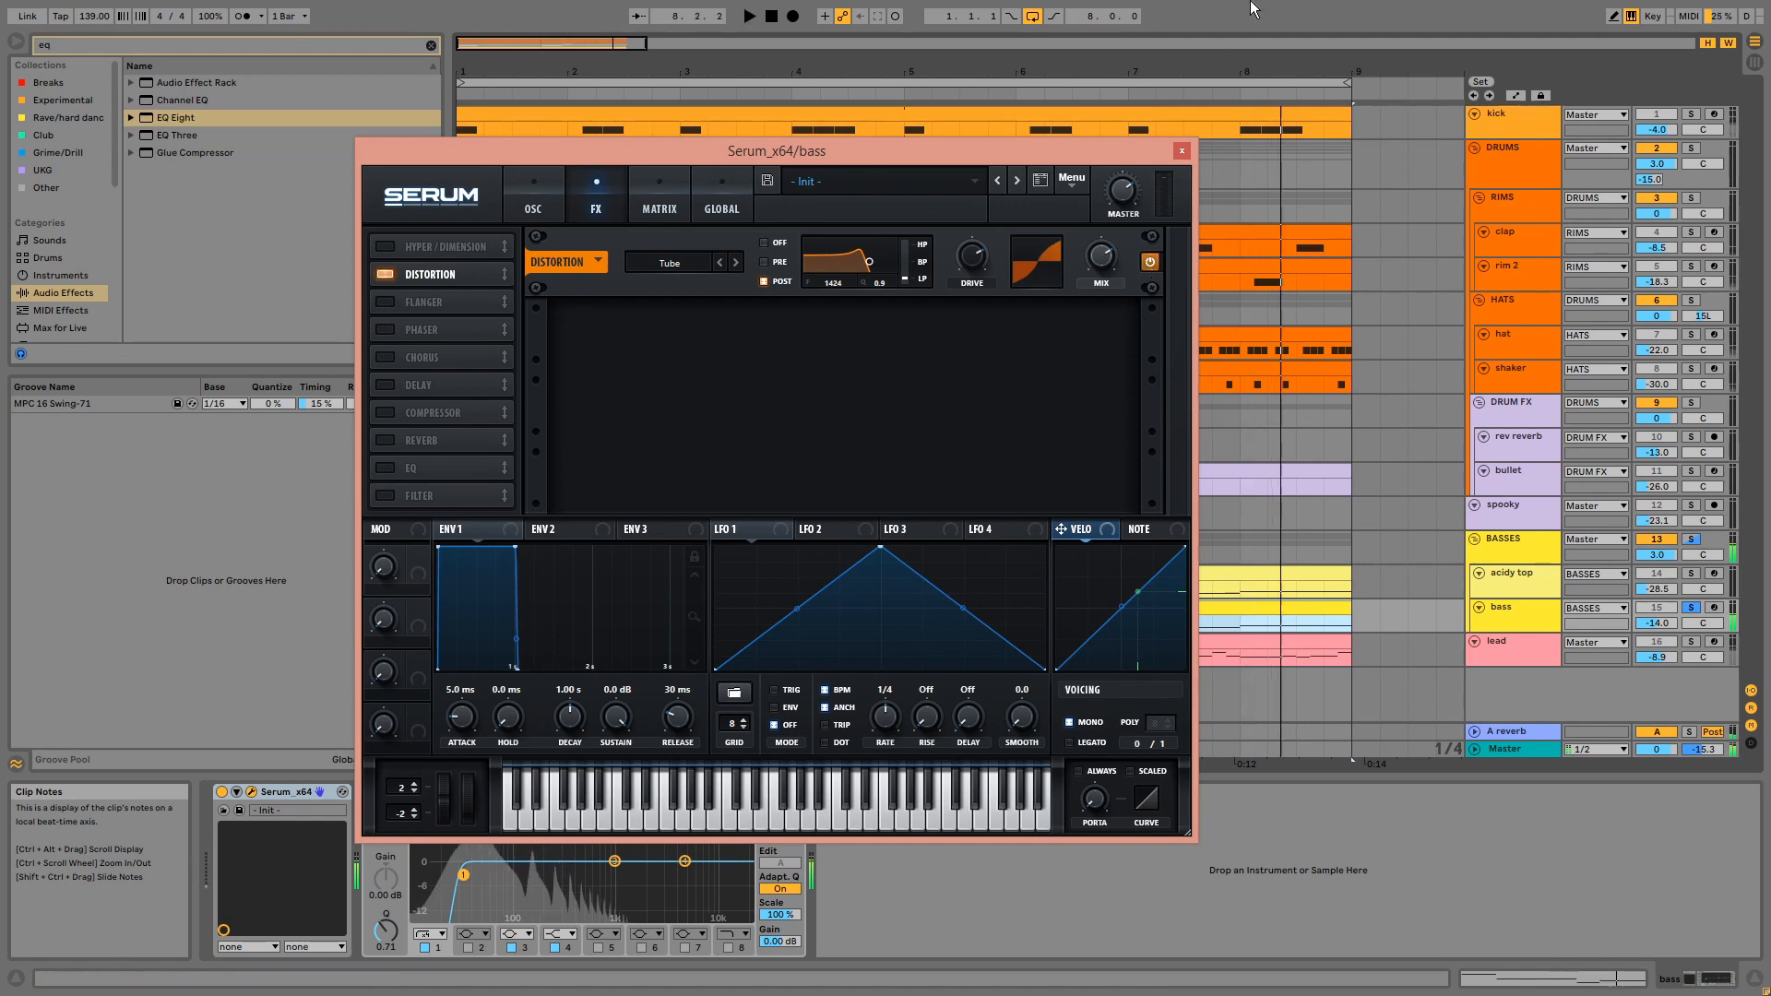
{"action": "left_click", "coordinate": [1181, 150]}
Step: Inspect the bass track's EQ Eight and play acidy top and bass together with the BASSES group in solo
{"action": "left_click", "coordinate": [574, 794]}
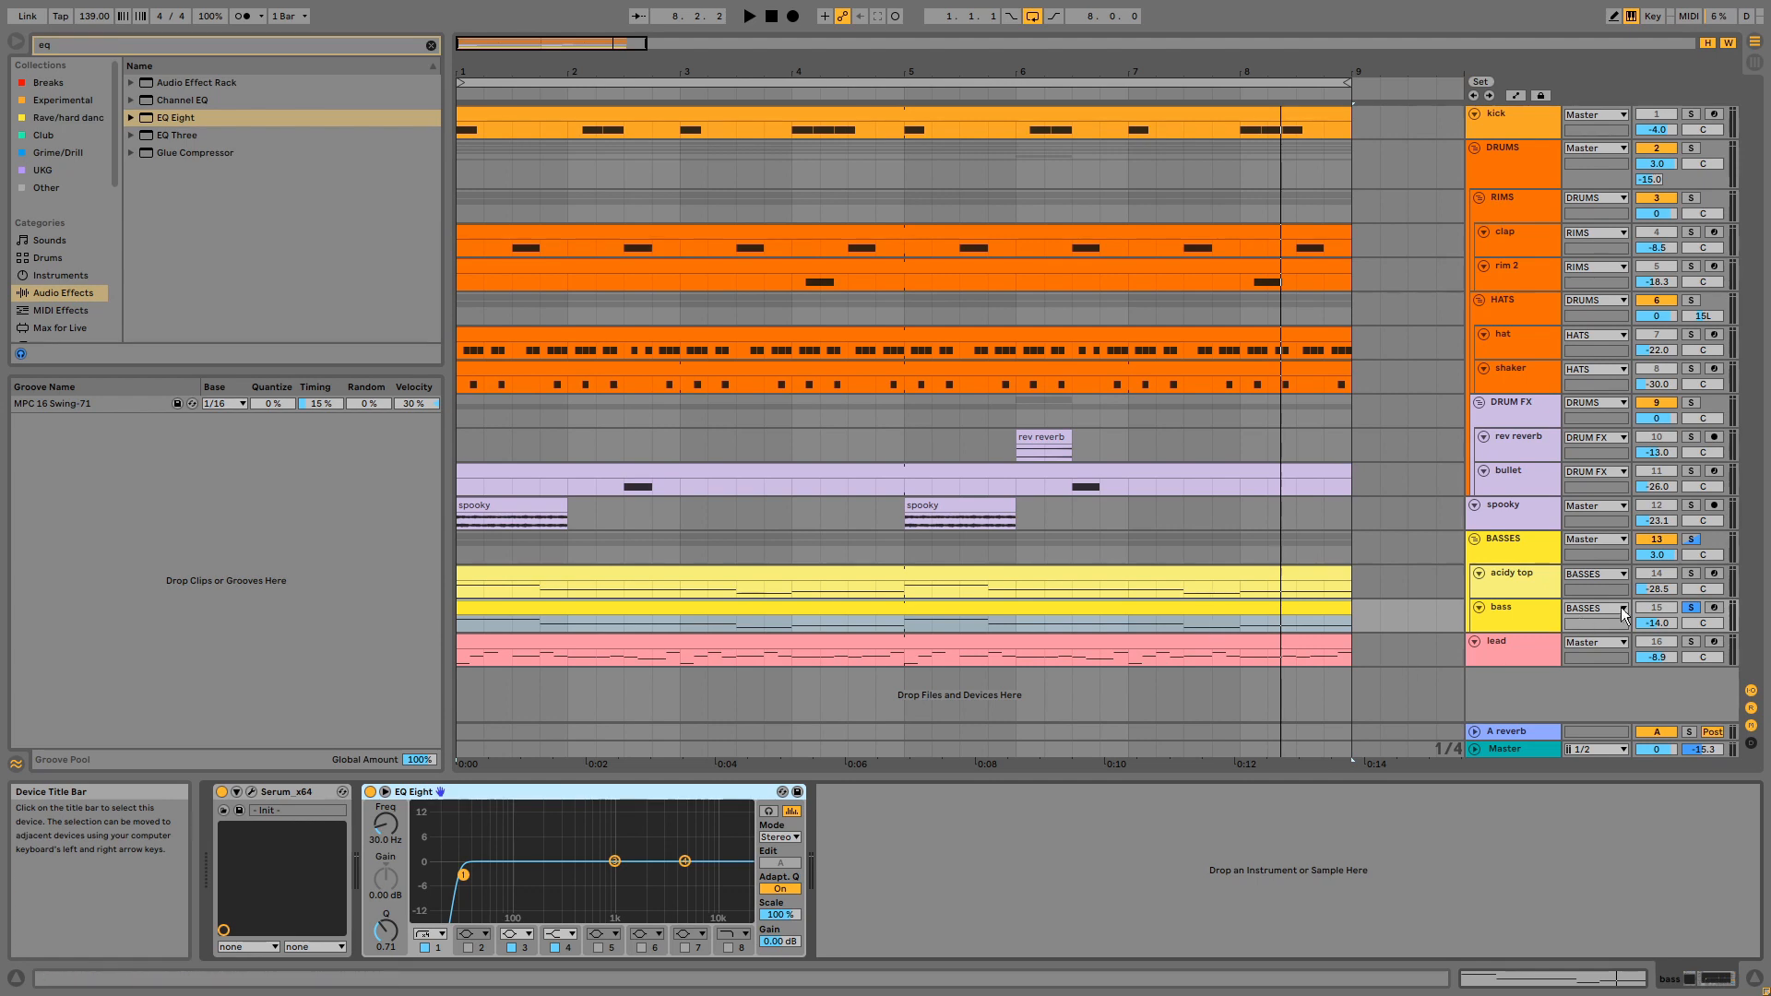
{"action": "left_click", "coordinate": [1205, 576]}
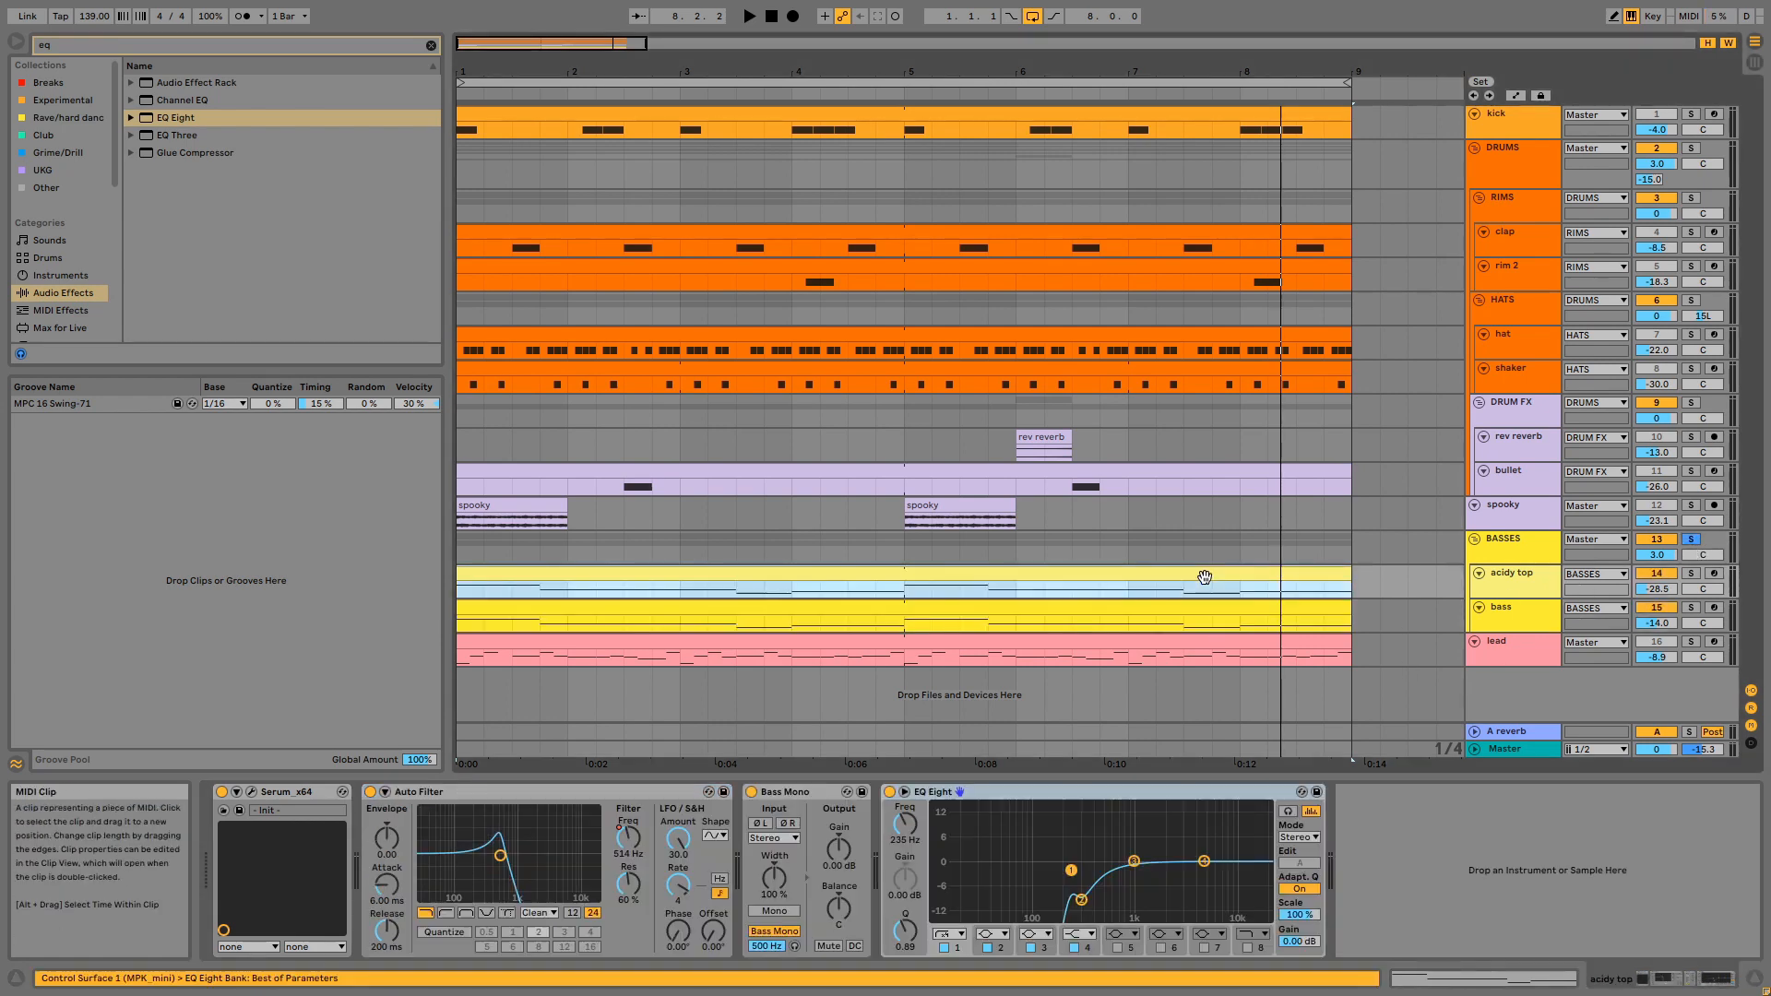
{"action": "key", "text": "space"}
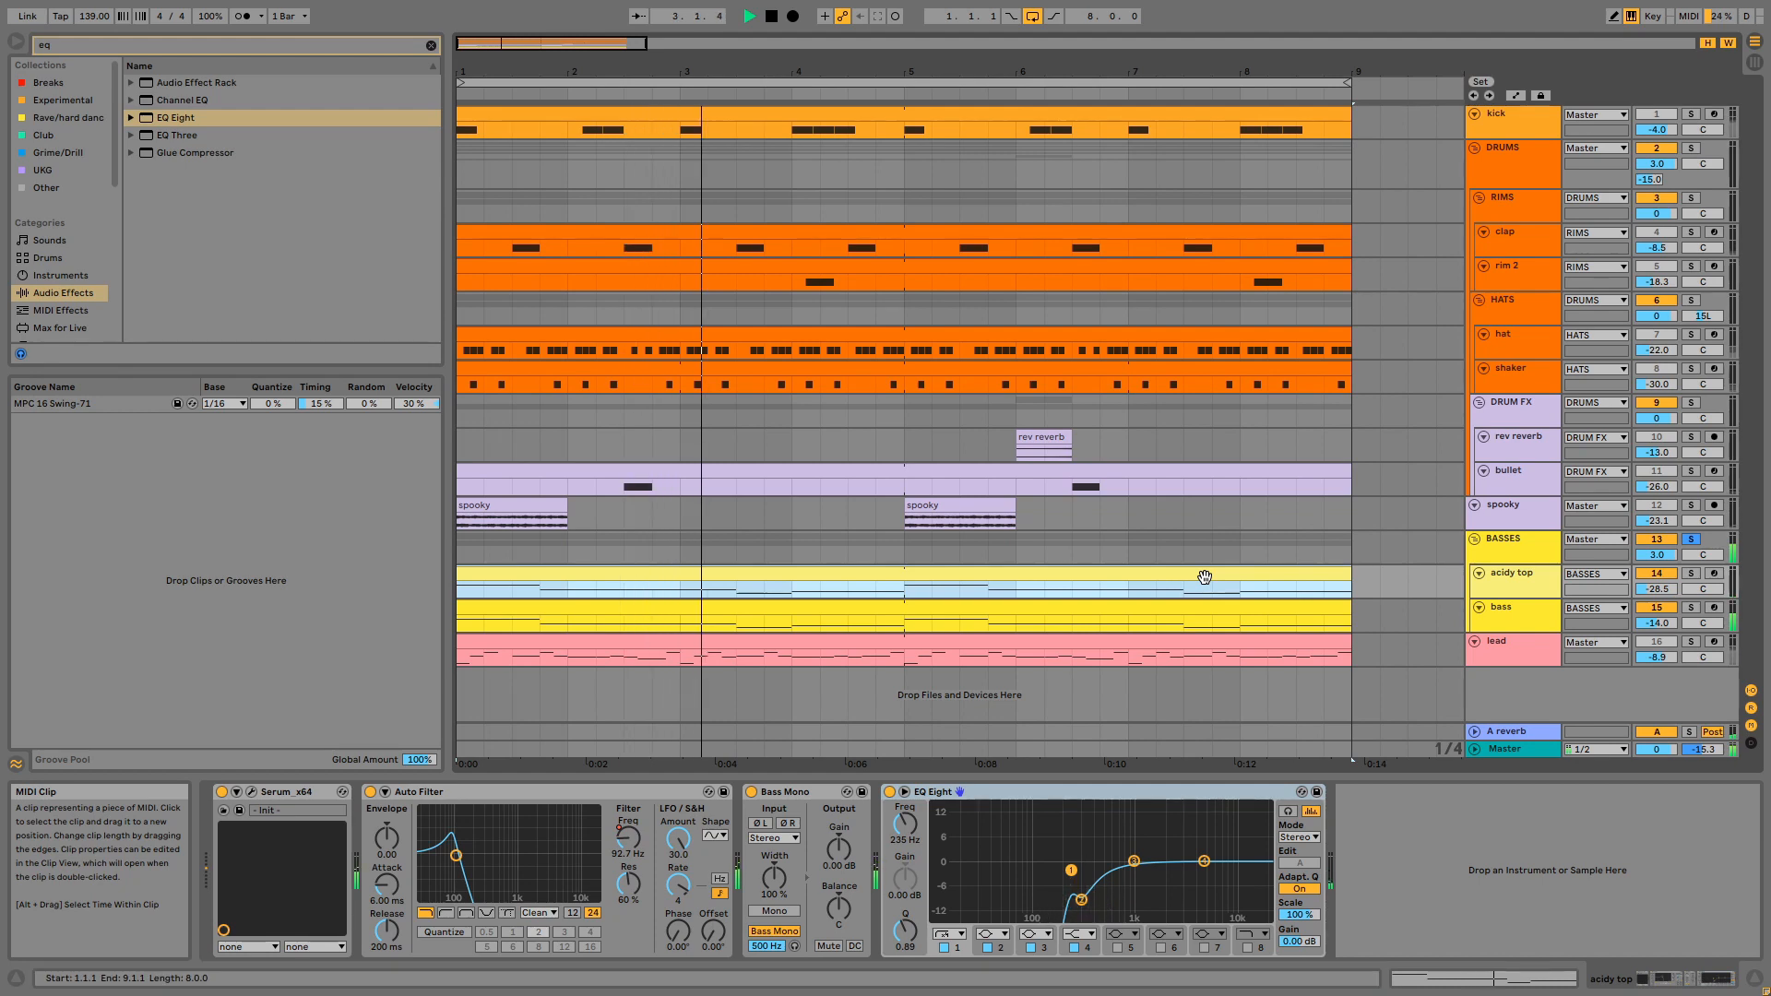
Step: Inspect the BASSES group's Compressor sidechained from the kick, and enlarge the group's lane to show its send level
{"action": "left_click", "coordinate": [1531, 539]}
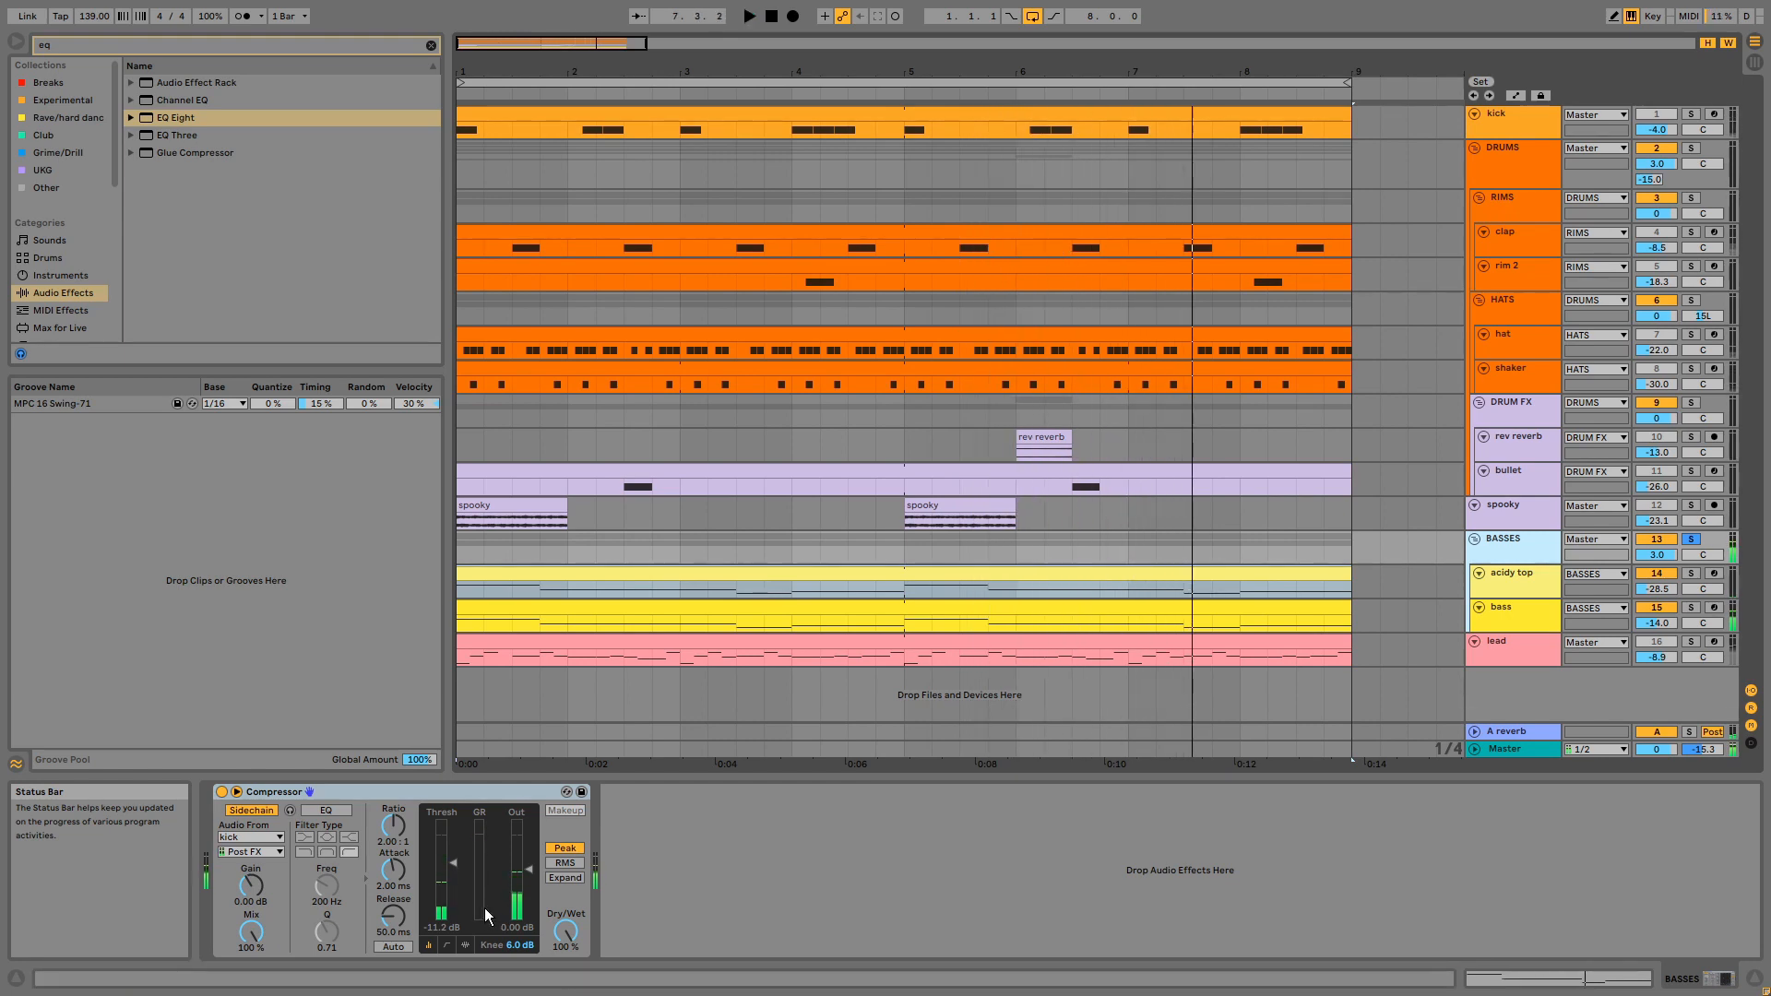
{"action": "left_click", "coordinate": [408, 794]}
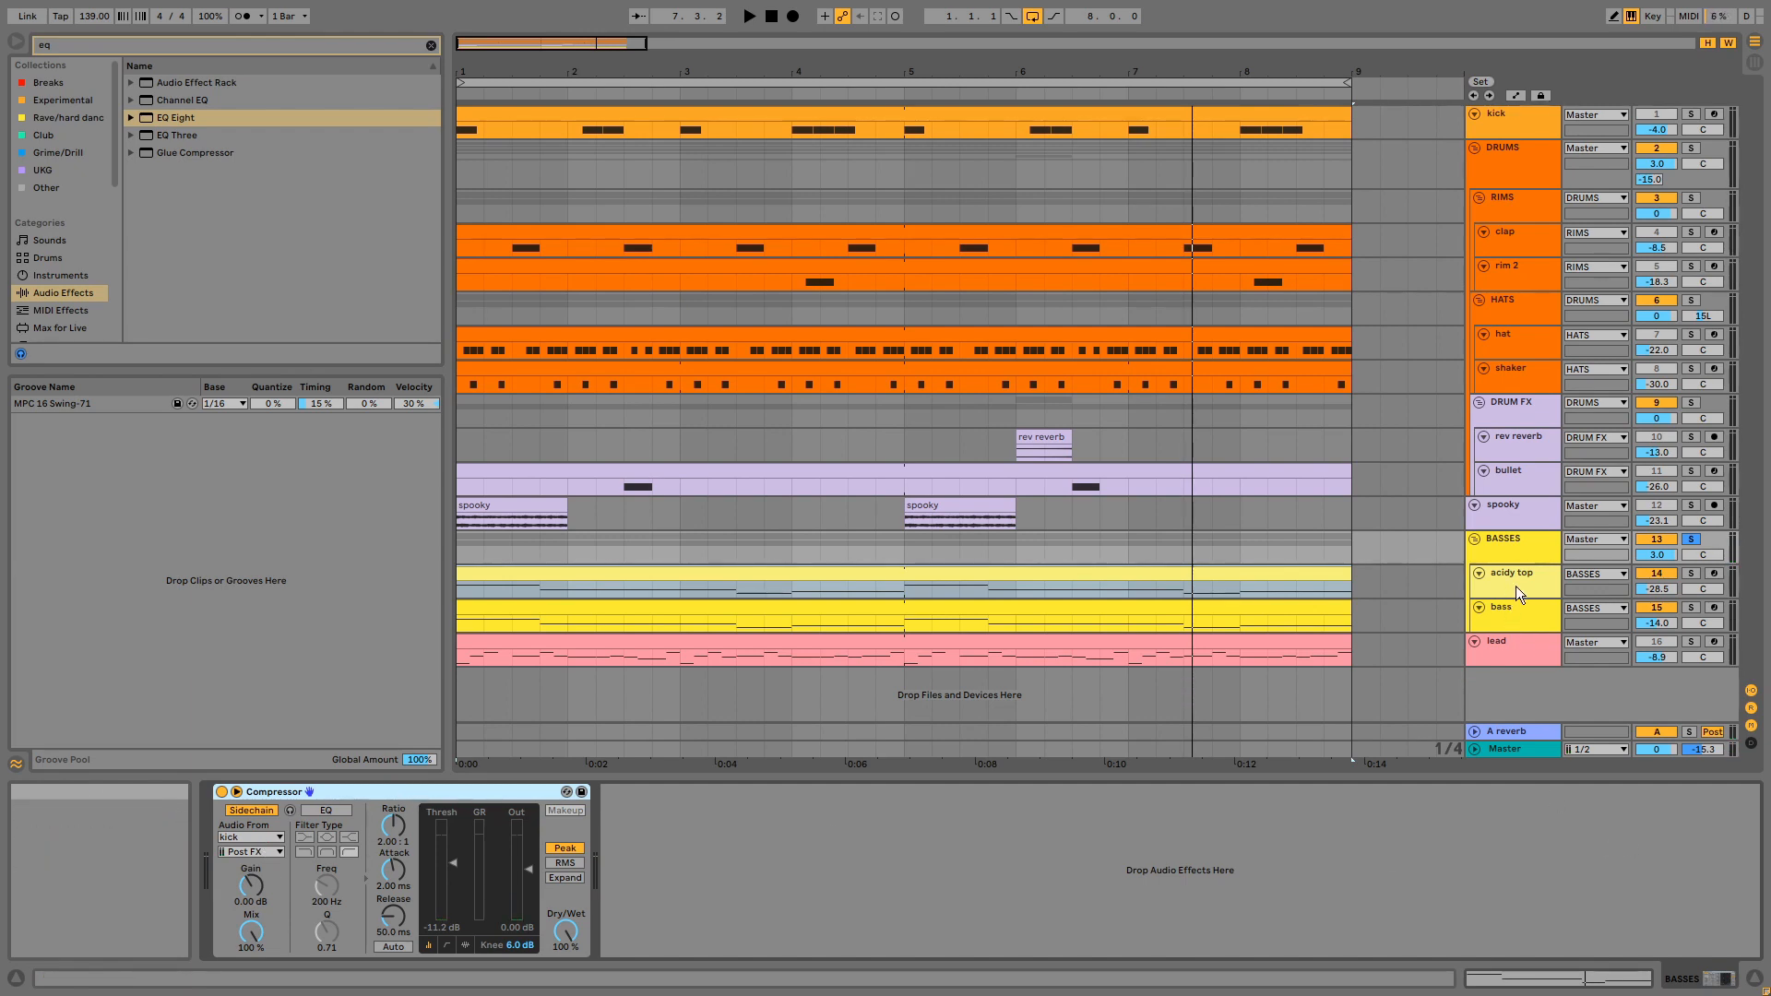
{"action": "left_click", "coordinate": [1535, 540]}
{"action": "left_click_drag", "start_coordinate": [1542, 565], "coordinate": [1544, 580]}
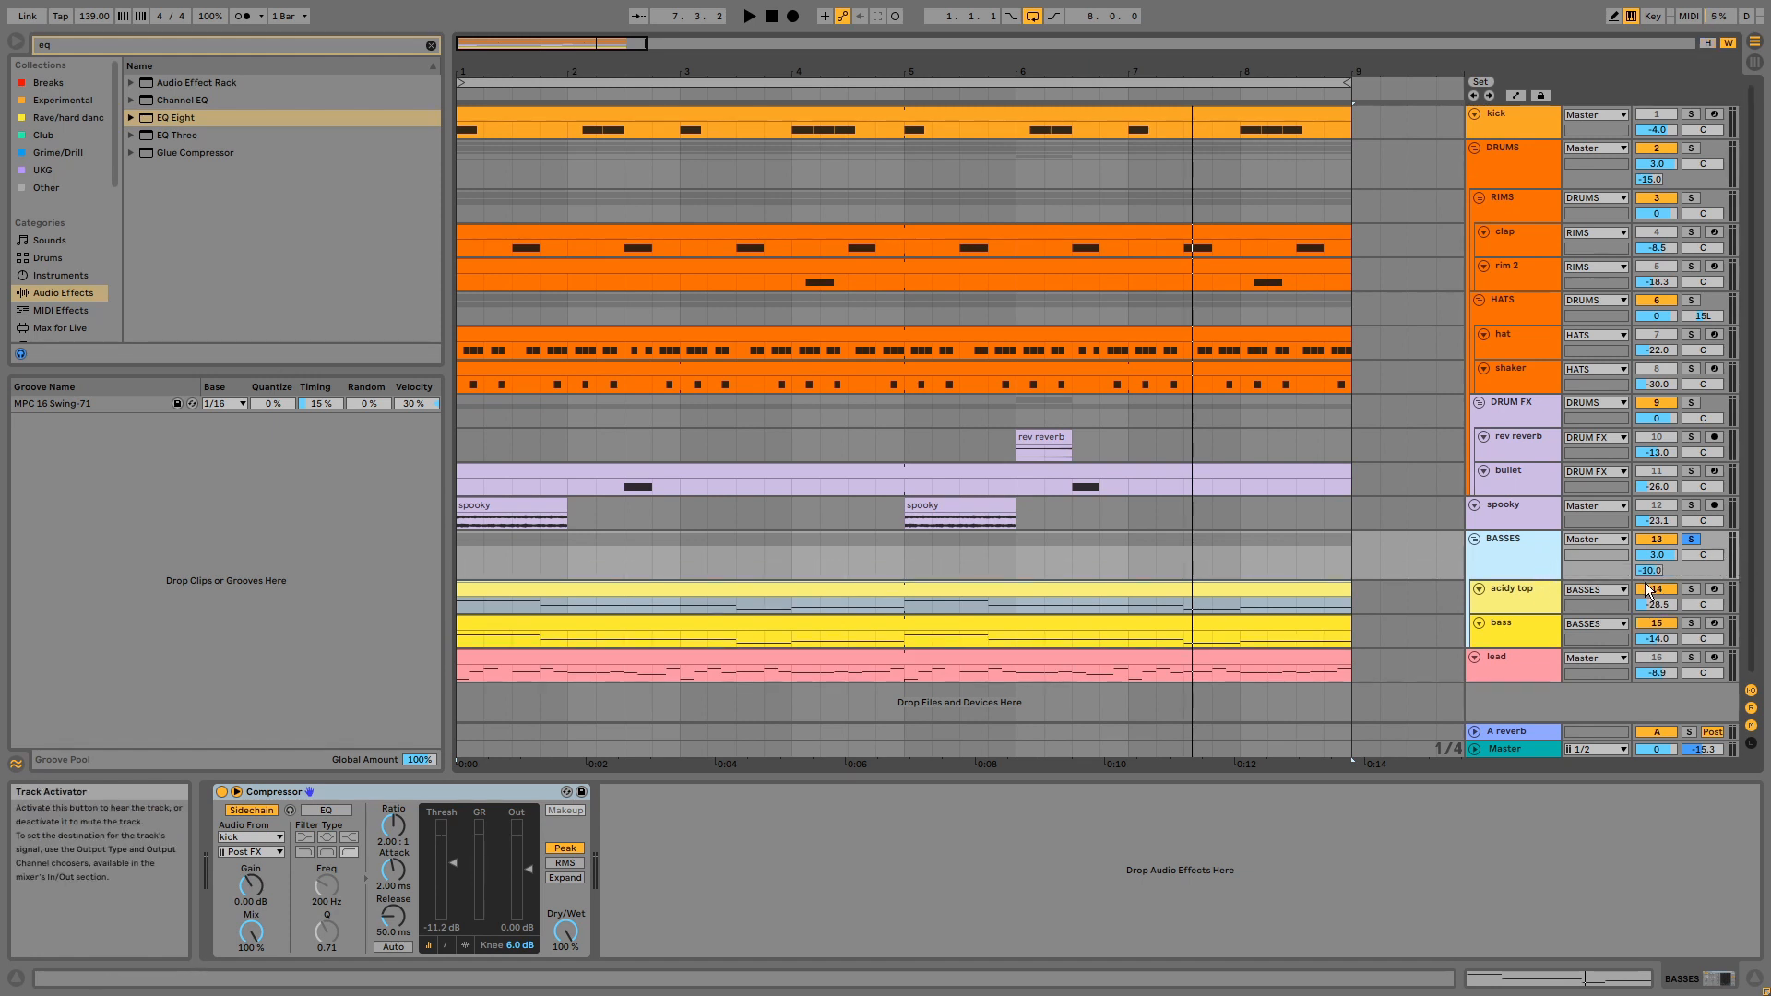
Step: Play the lead track in solo while examining the notes of its MIDI clip, and stop
{"action": "left_click", "coordinate": [1307, 662]}
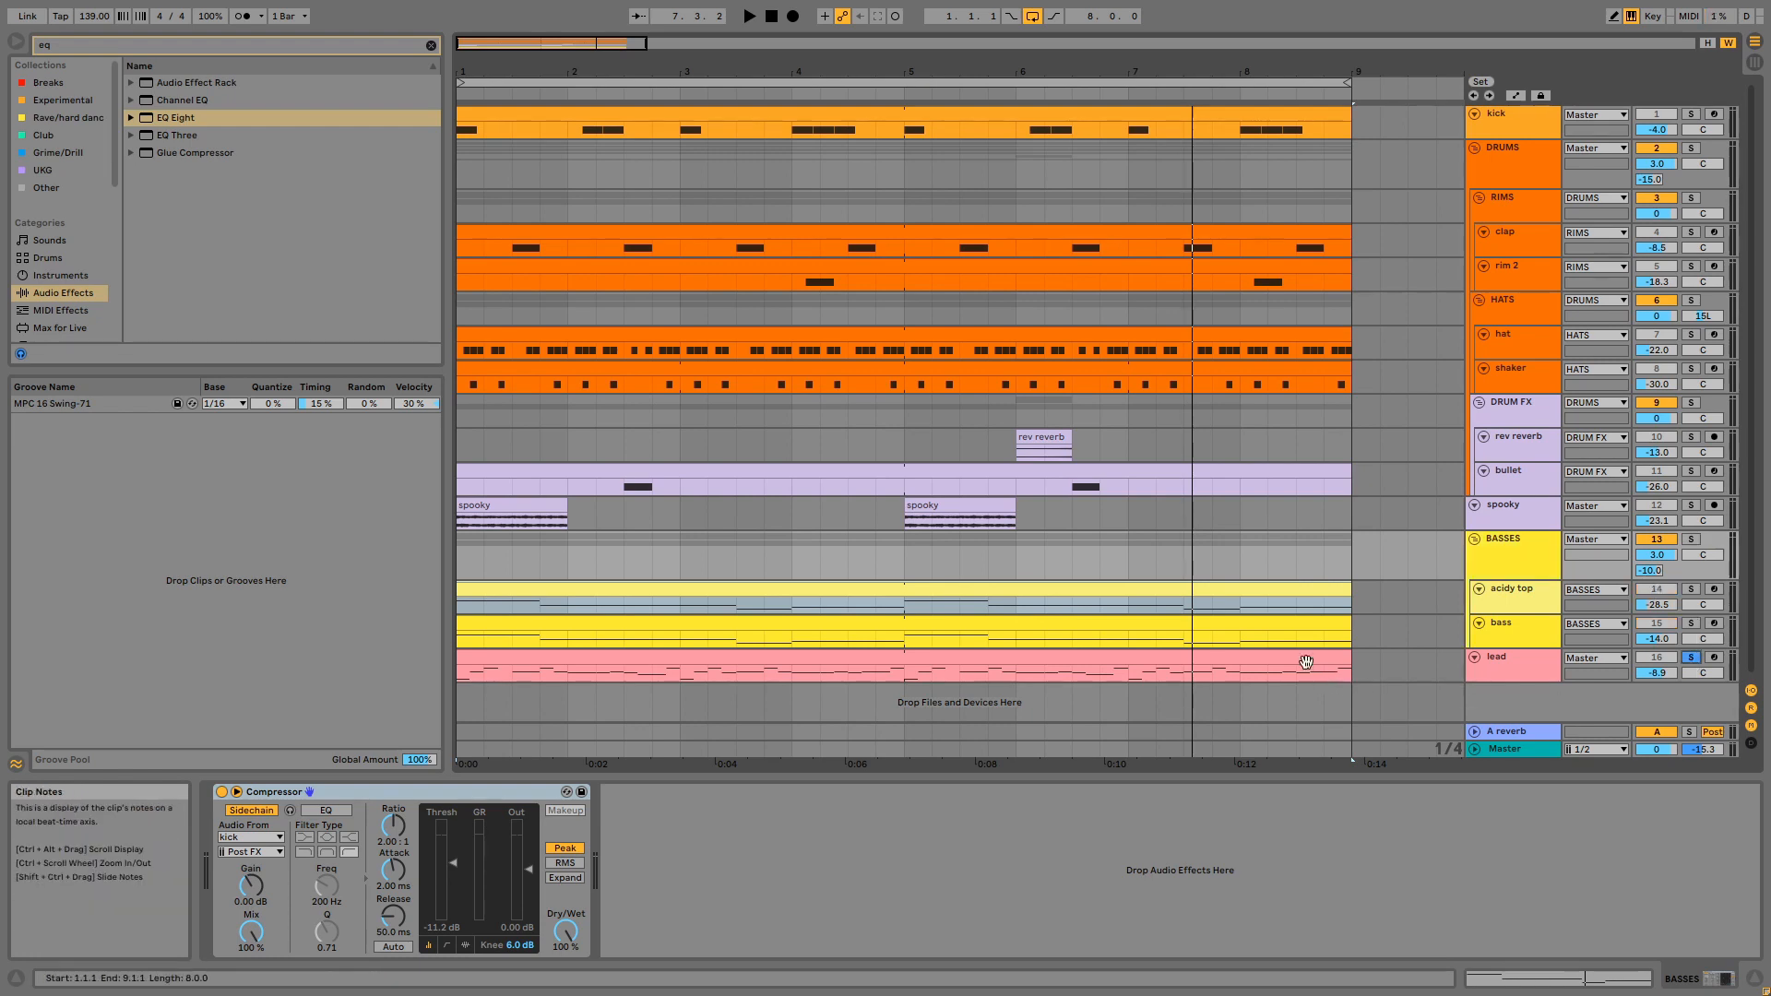
{"action": "left_click", "coordinate": [1304, 661]}
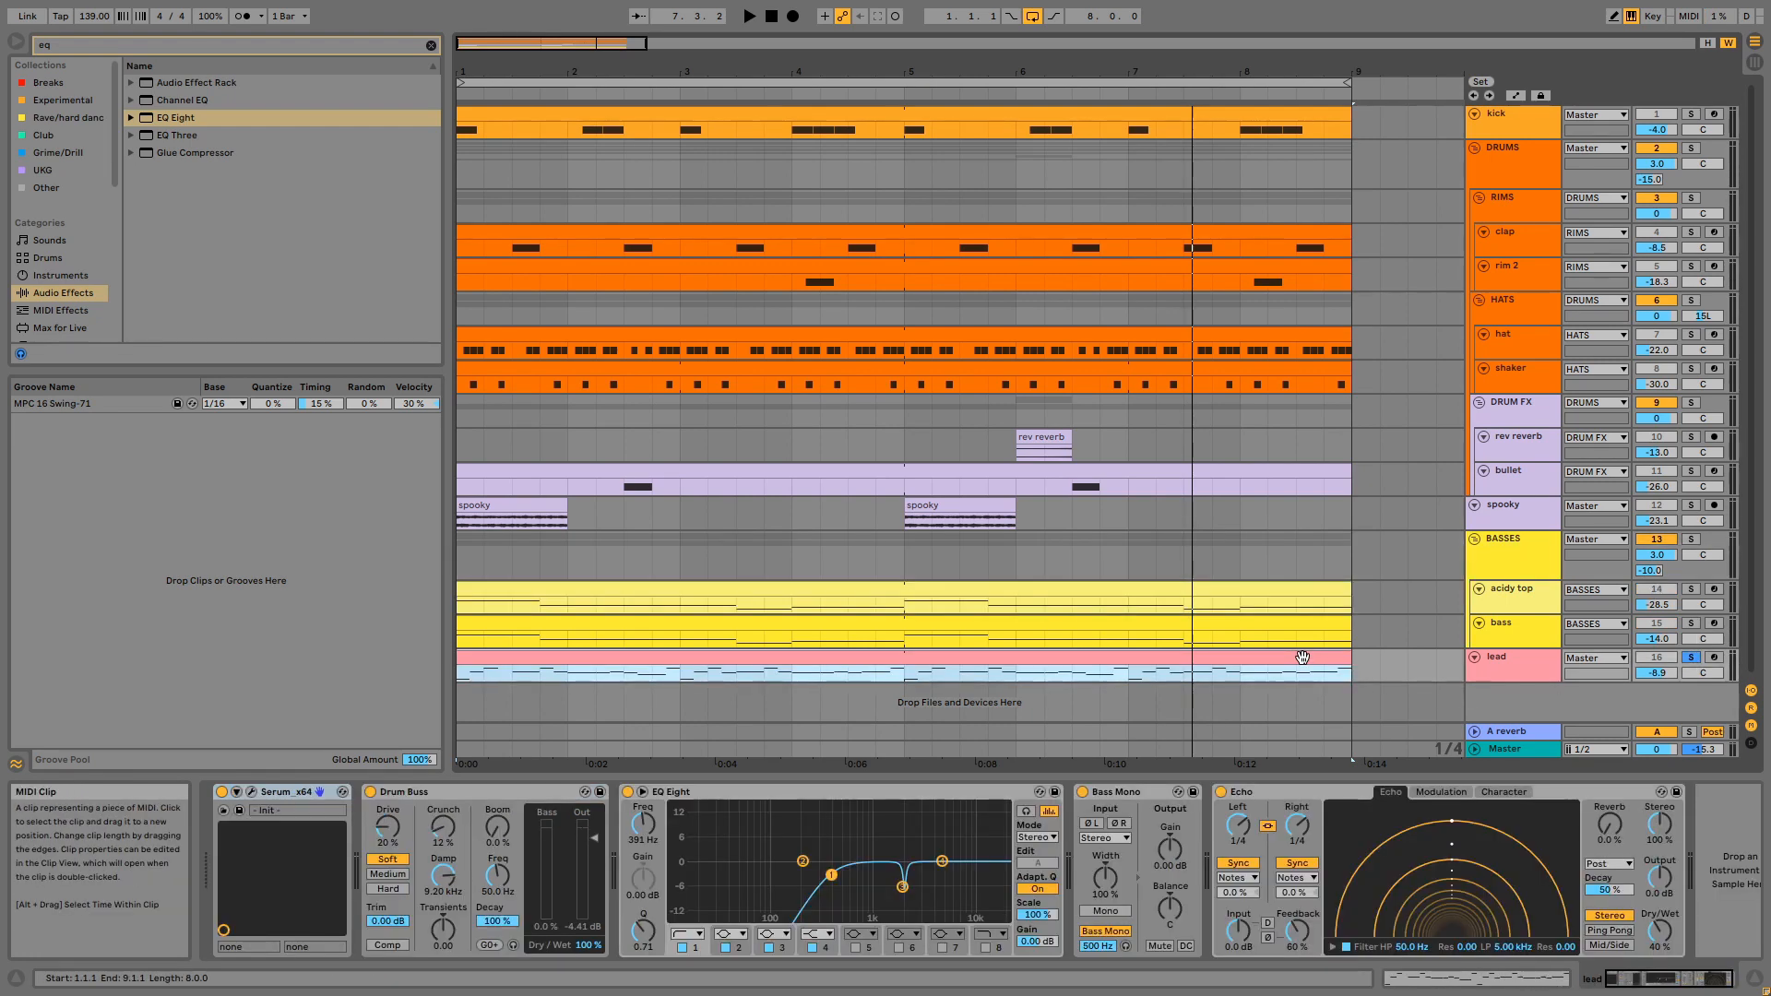
{"action": "key", "text": "space"}
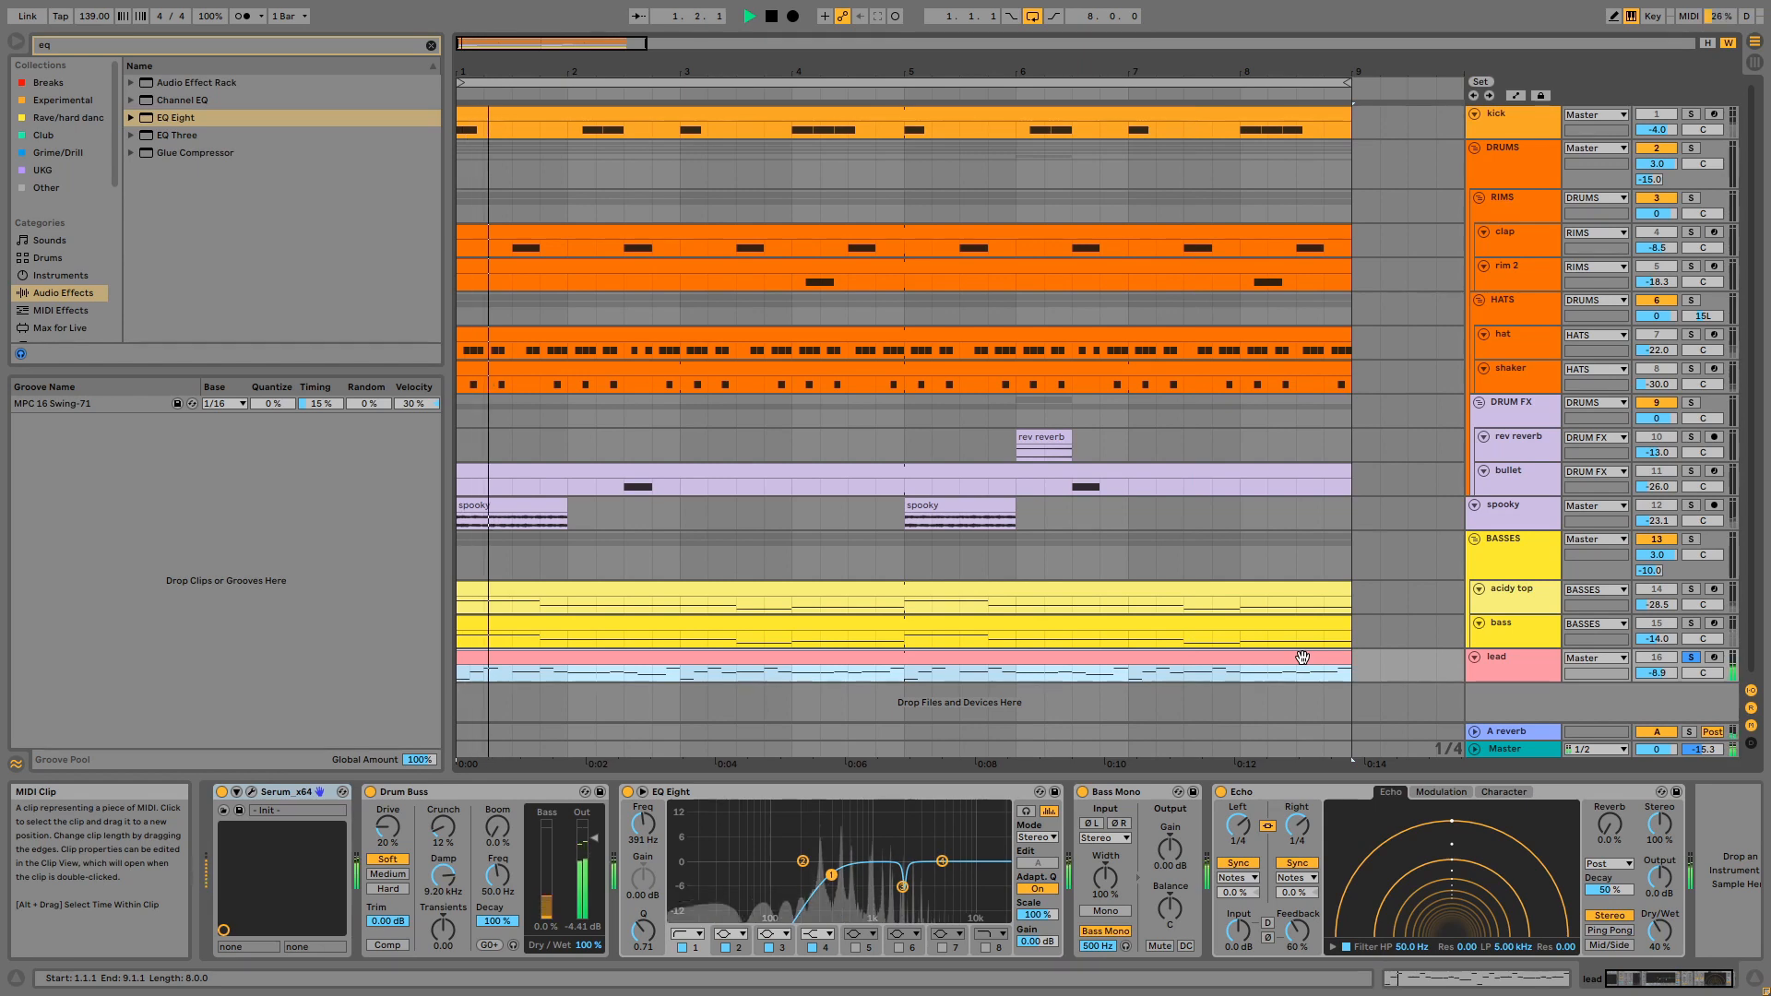
{"action": "double_click", "coordinate": [1303, 657]}
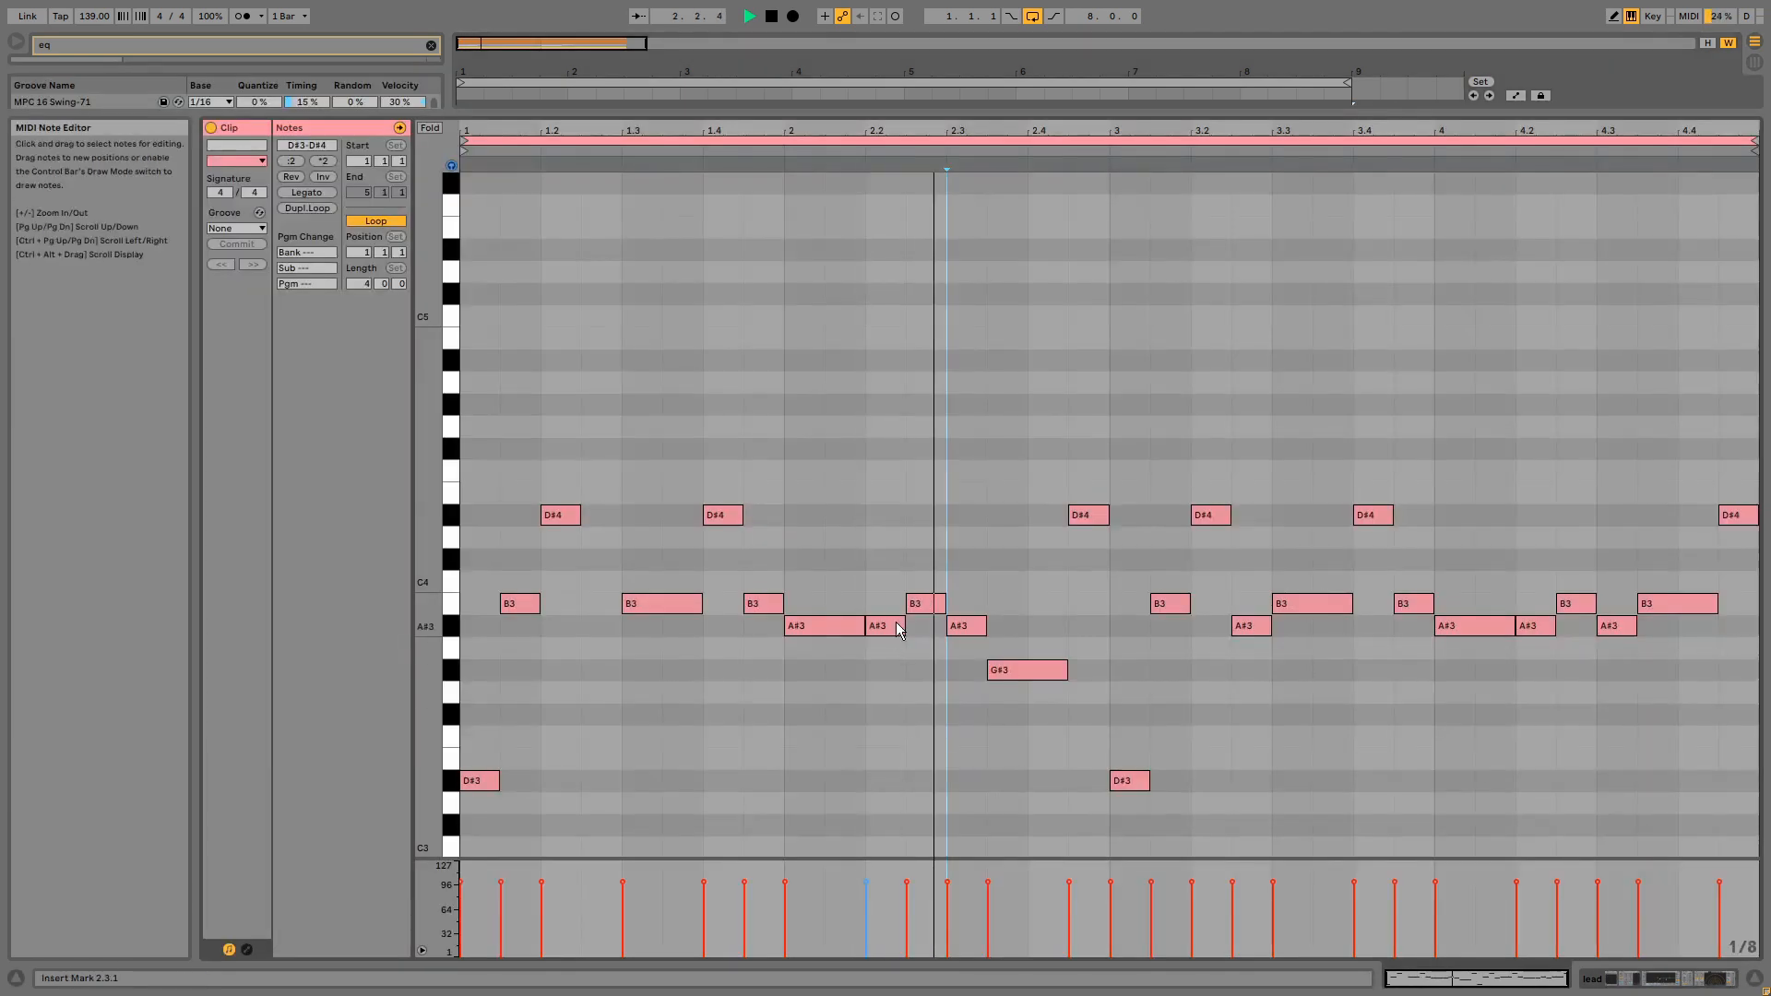
{"action": "scroll", "coordinate": [899, 596], "scroll_direction": "down", "scroll_amount": 1}
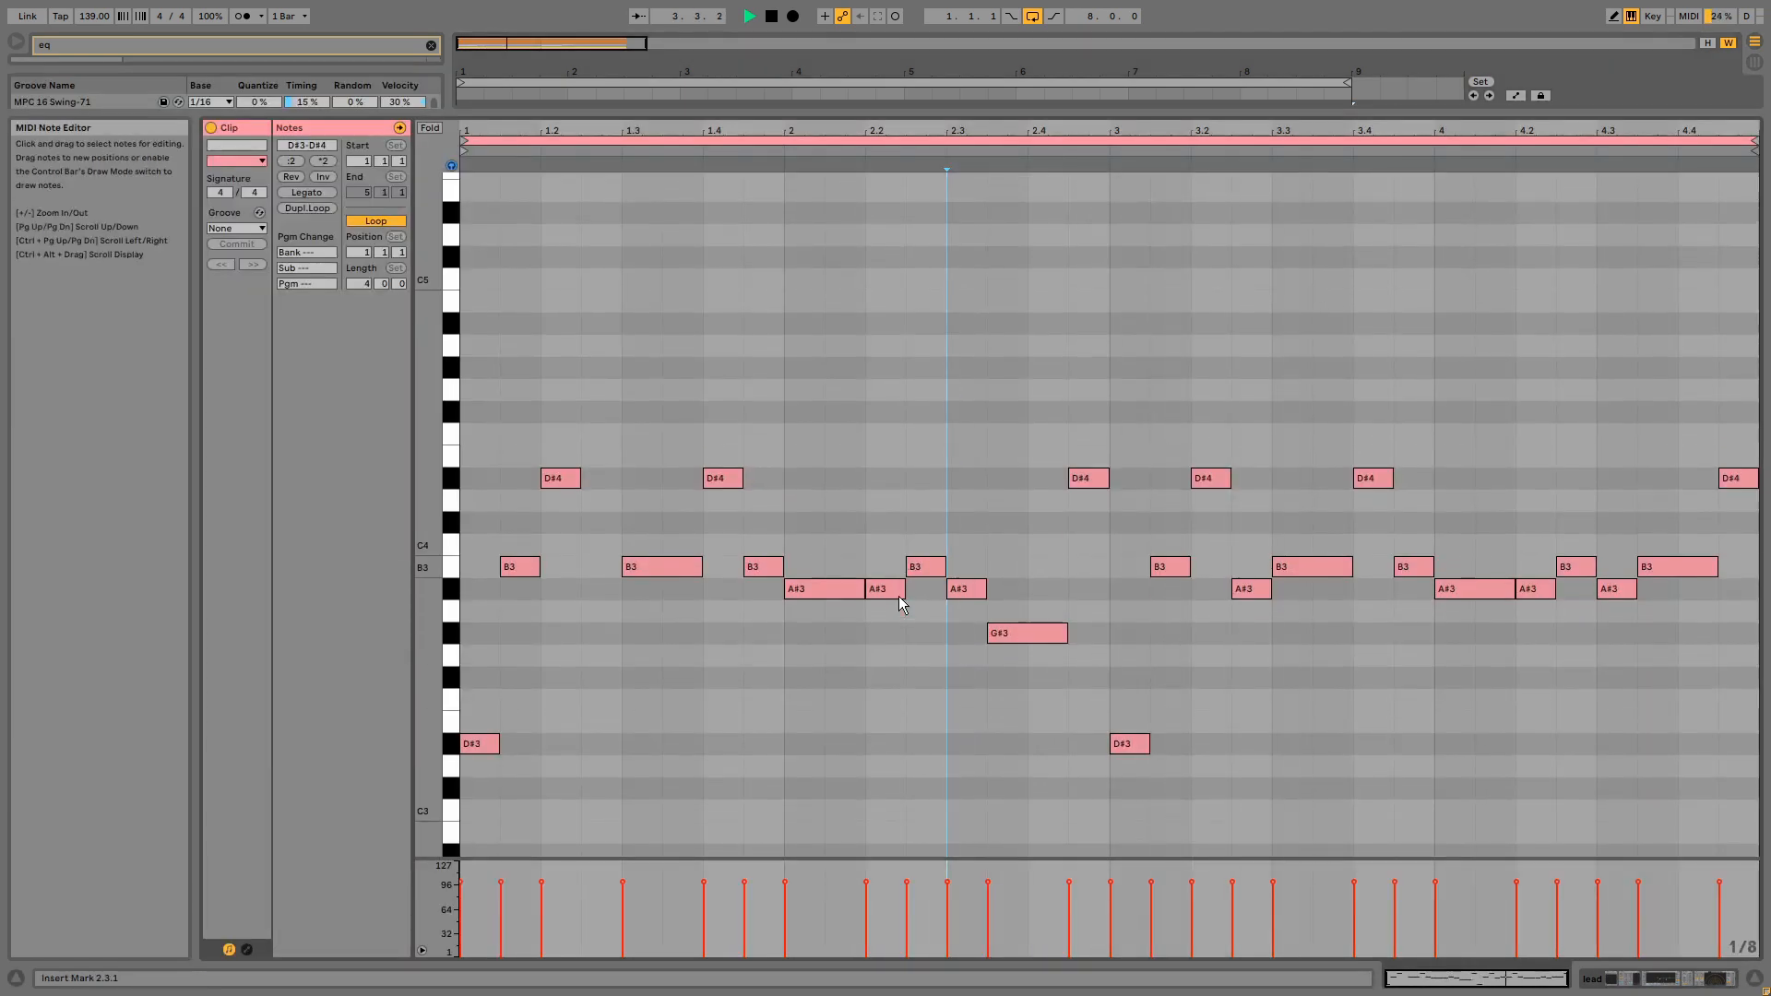
{"action": "scroll", "coordinate": [900, 597], "scroll_direction": "down", "scroll_amount": 1}
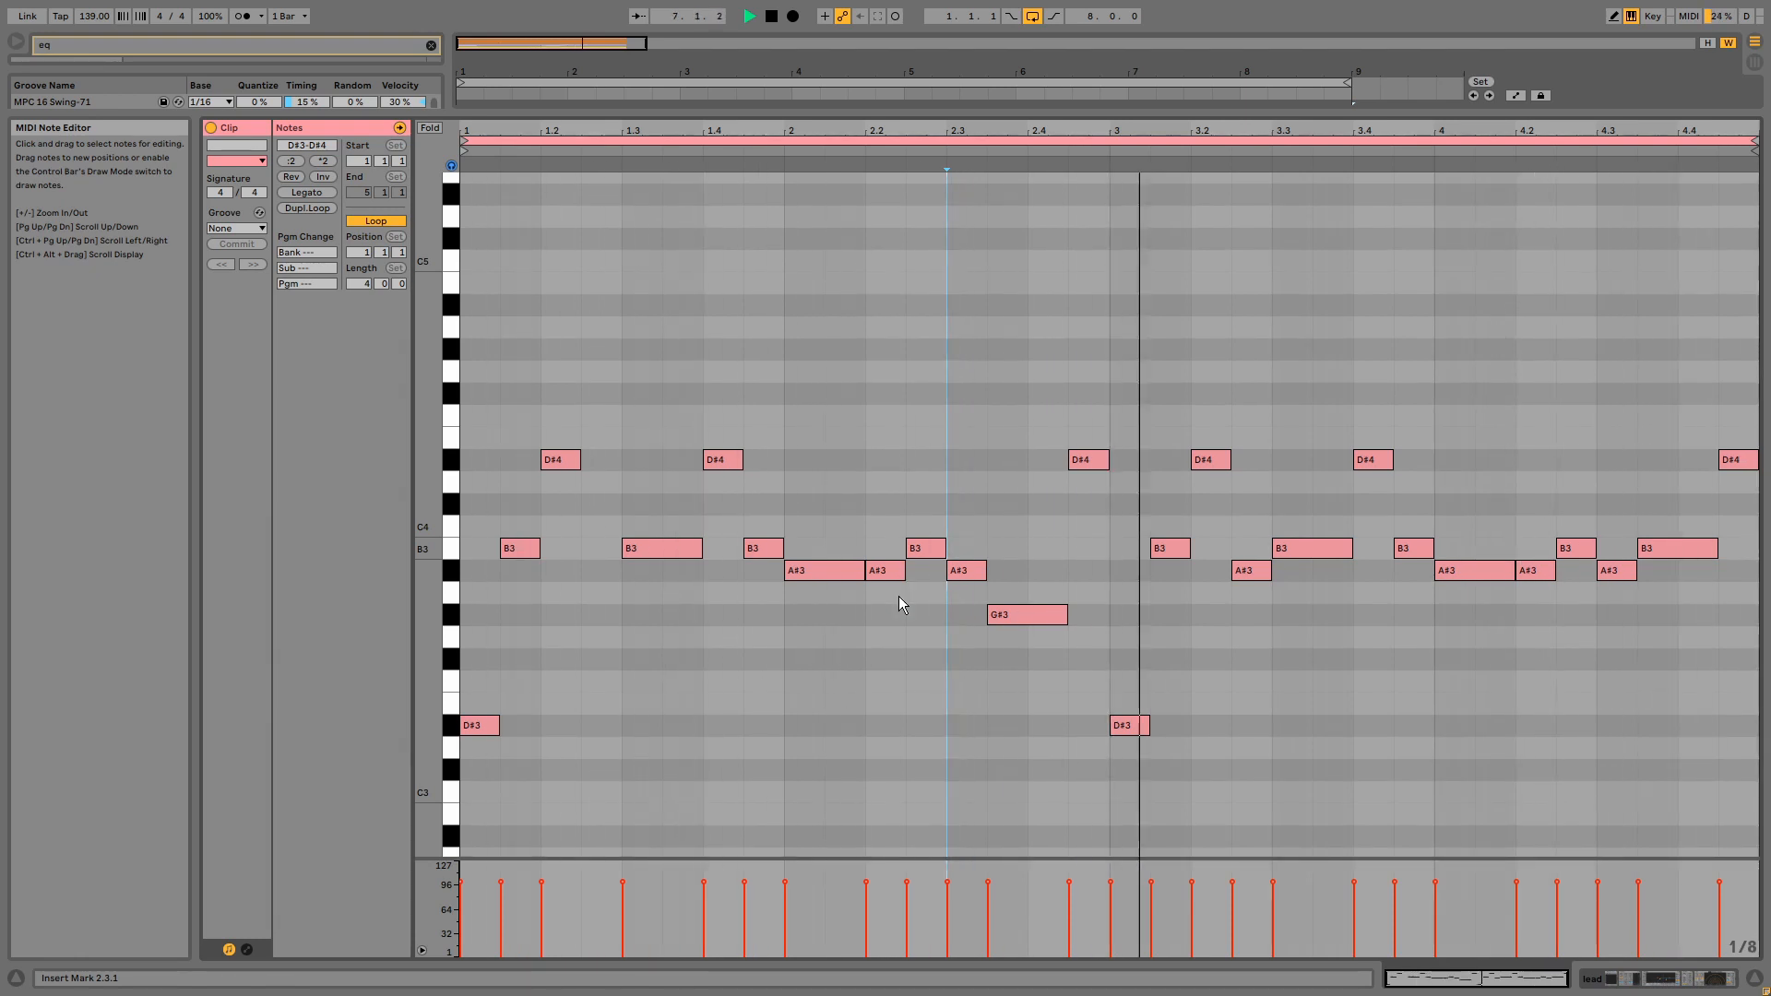
{"action": "key", "text": "space"}
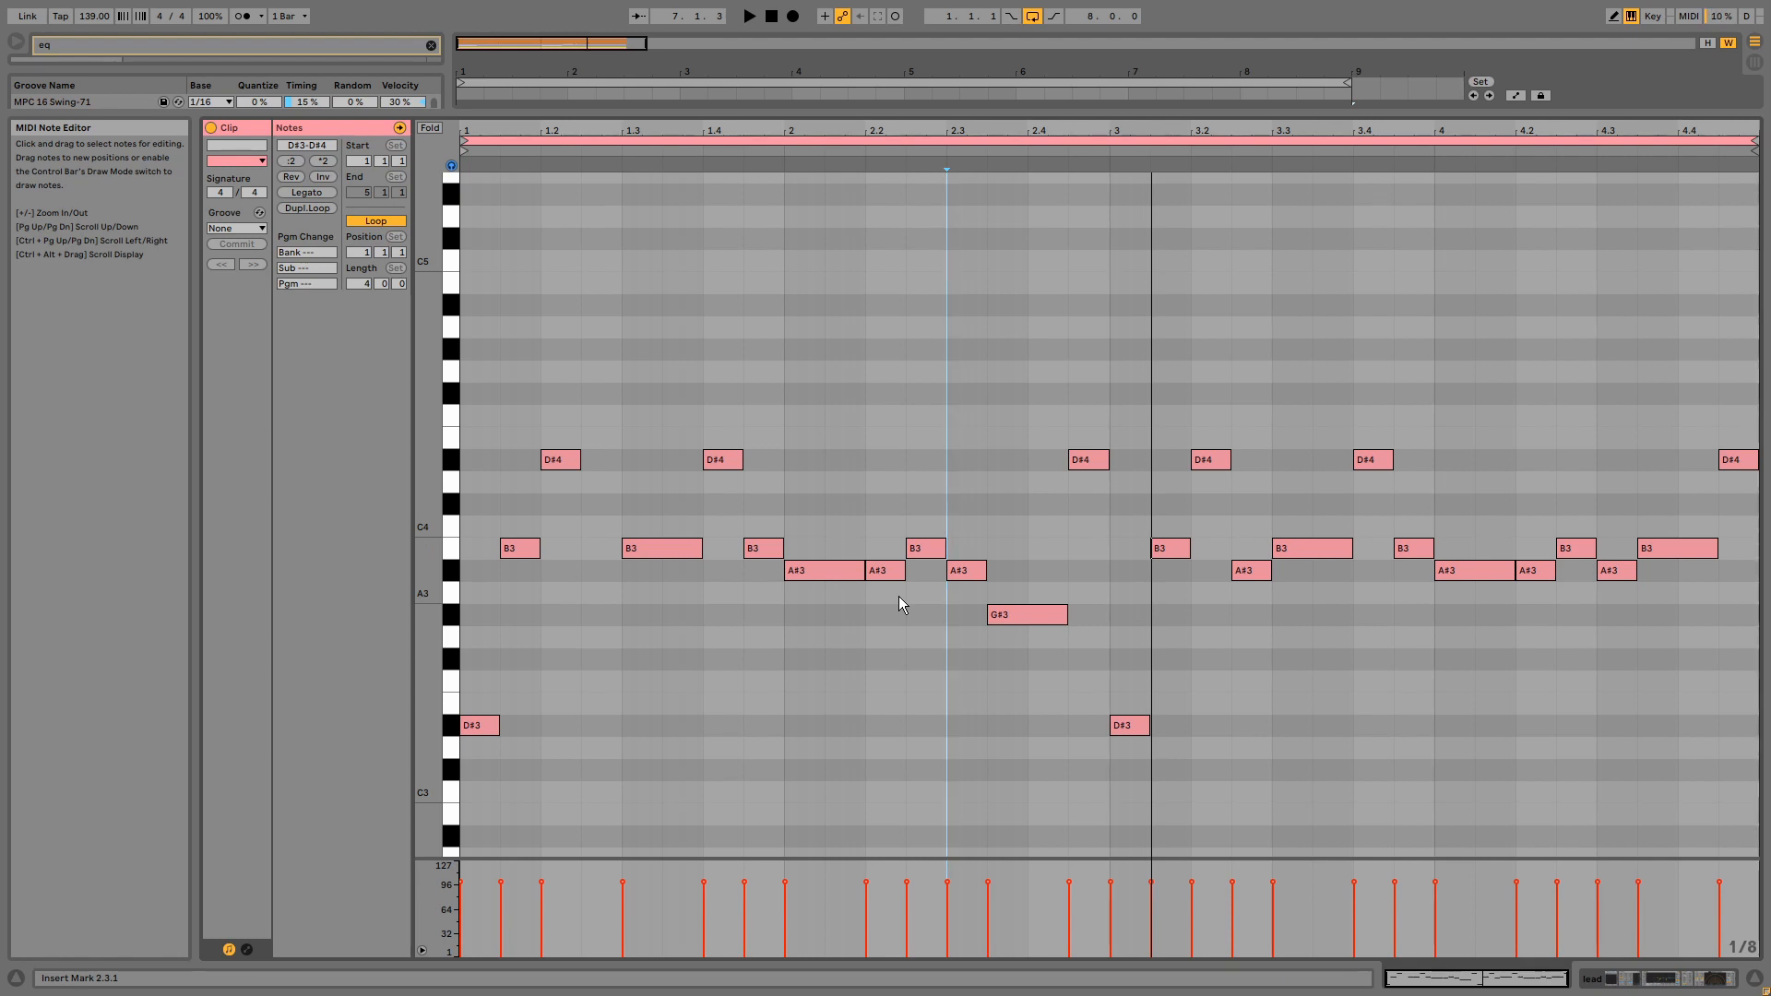
Step: Highlight the lead clip's first two A#3 notes, first D#3 and first D#4 in turn, and return to its devices
{"action": "left_click_drag", "start_coordinate": [842, 429], "coordinate": [874, 657]}
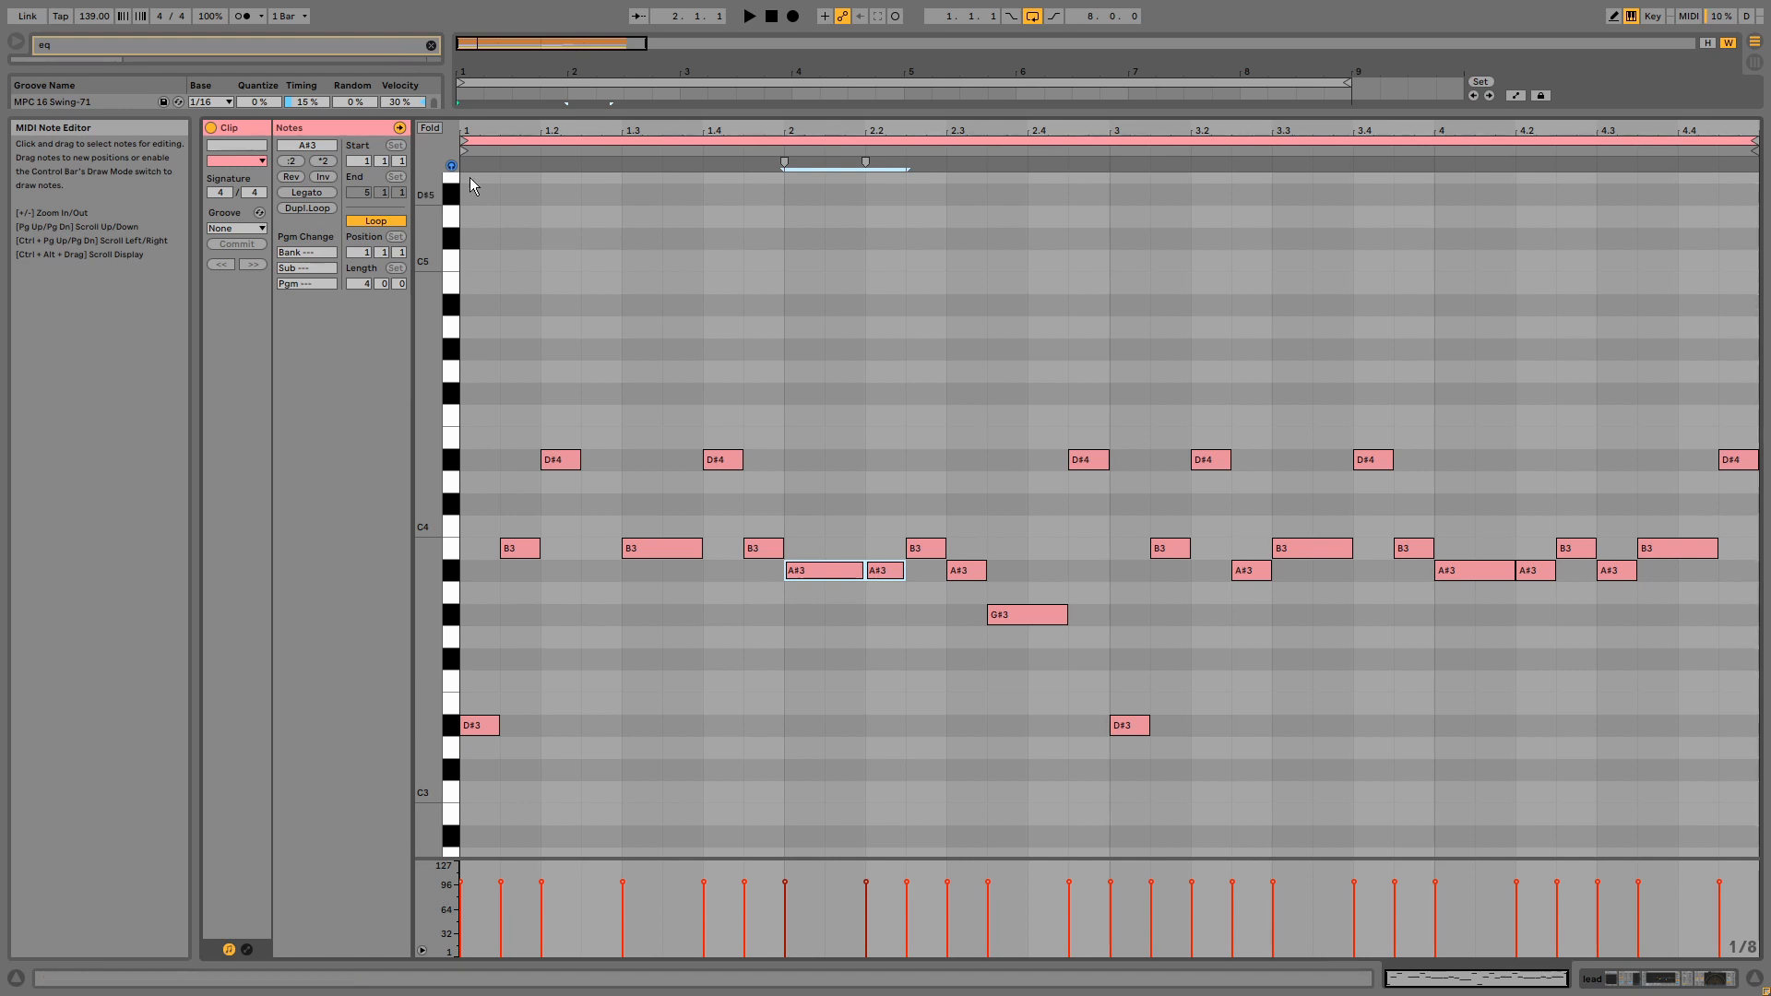
{"action": "left_click_drag", "start_coordinate": [531, 757], "coordinate": [486, 687]}
{"action": "left_click_drag", "start_coordinate": [601, 485], "coordinate": [561, 413]}
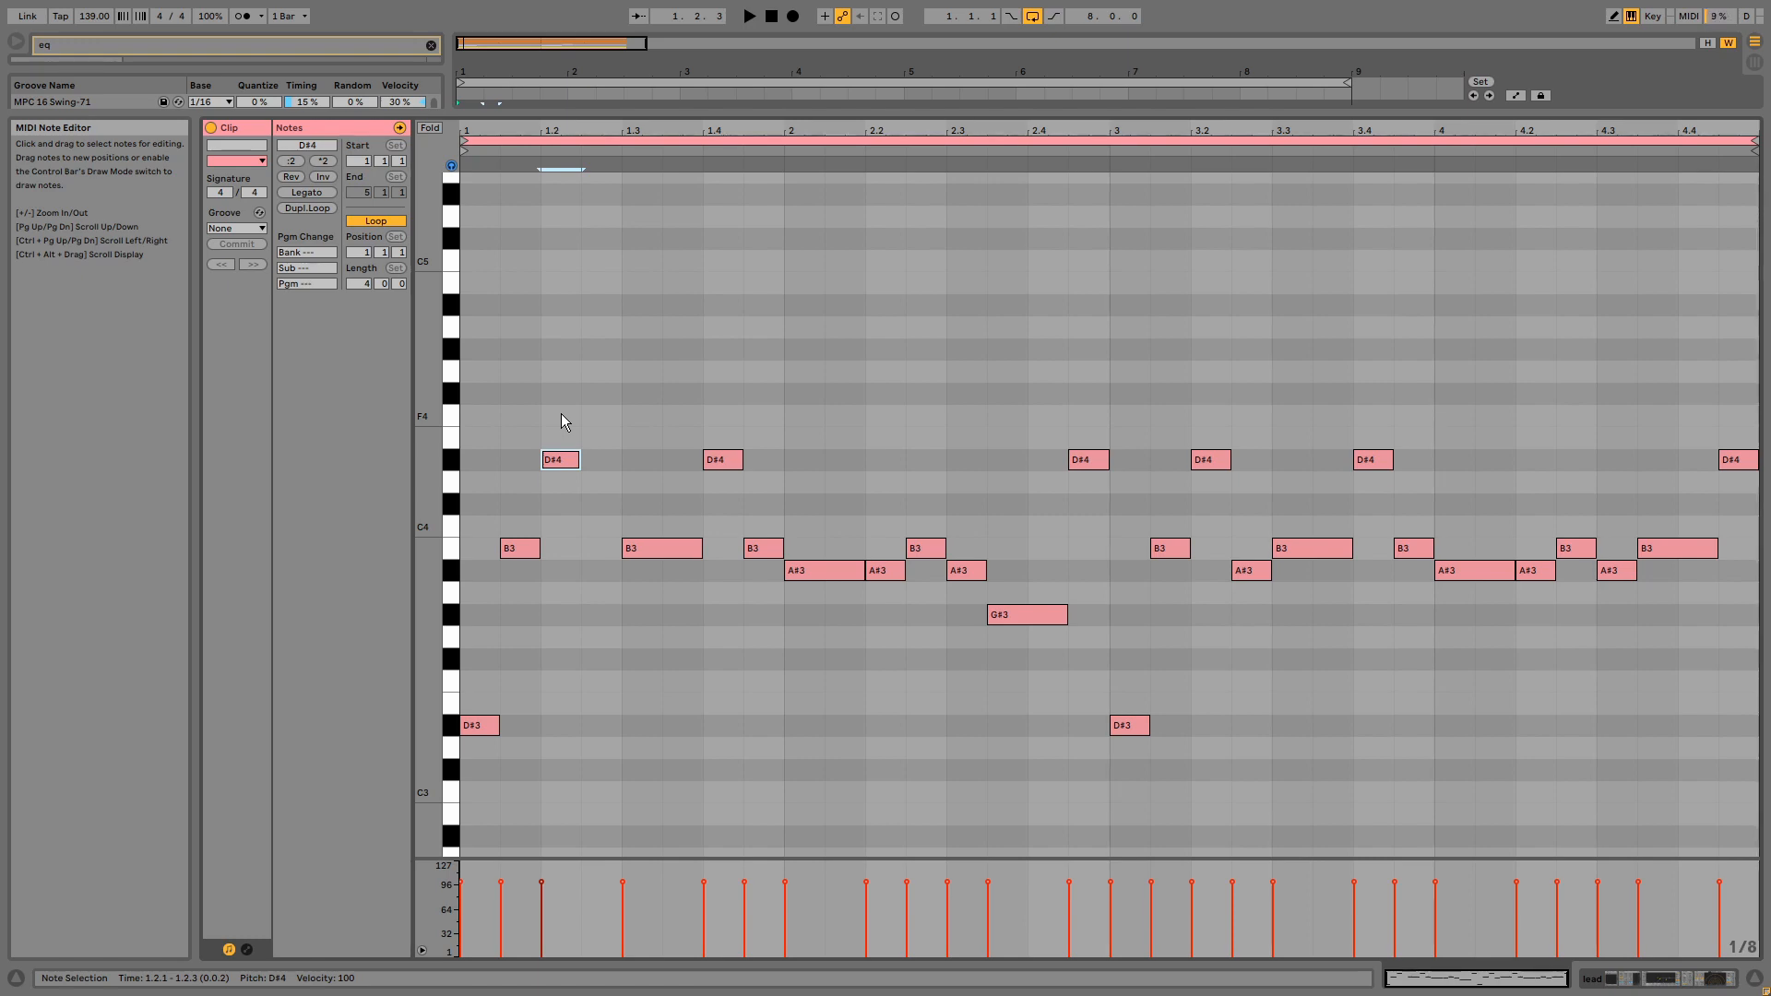
{"action": "key", "text": "shift+Tab"}
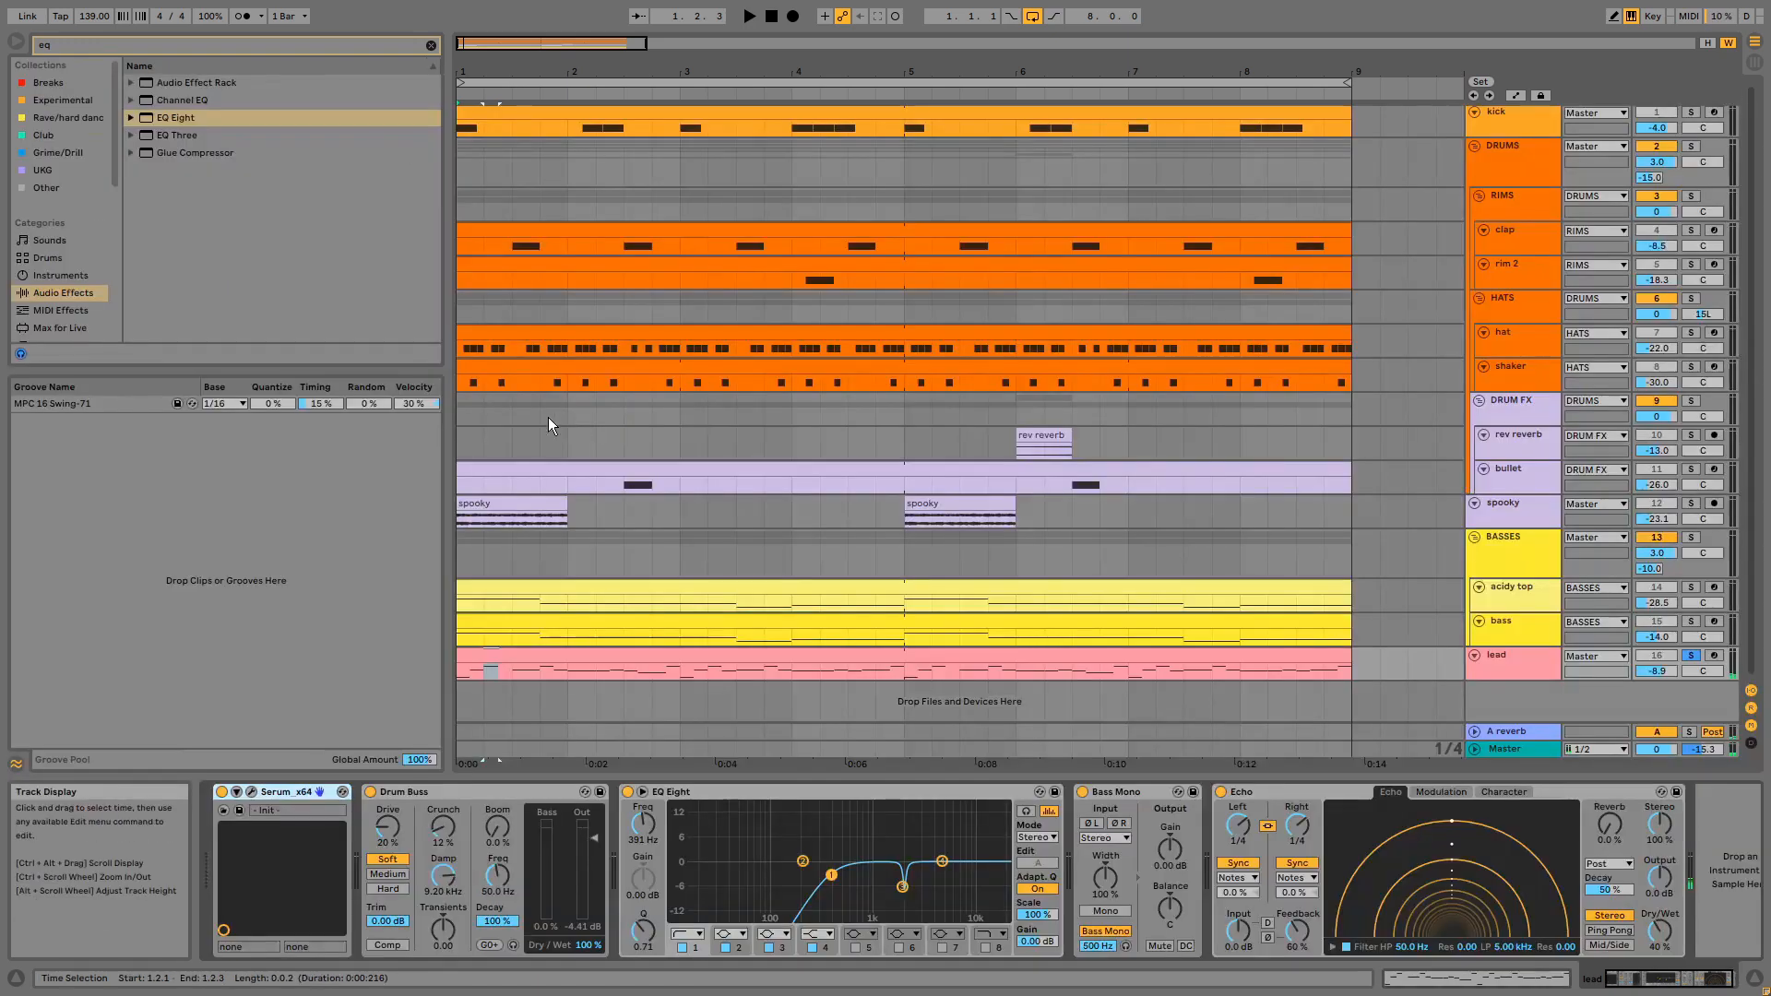
Step: Open the lead track's Serum, inspect LFO 1 and its envelope mode, and play the lead
{"action": "left_click", "coordinate": [254, 791]}
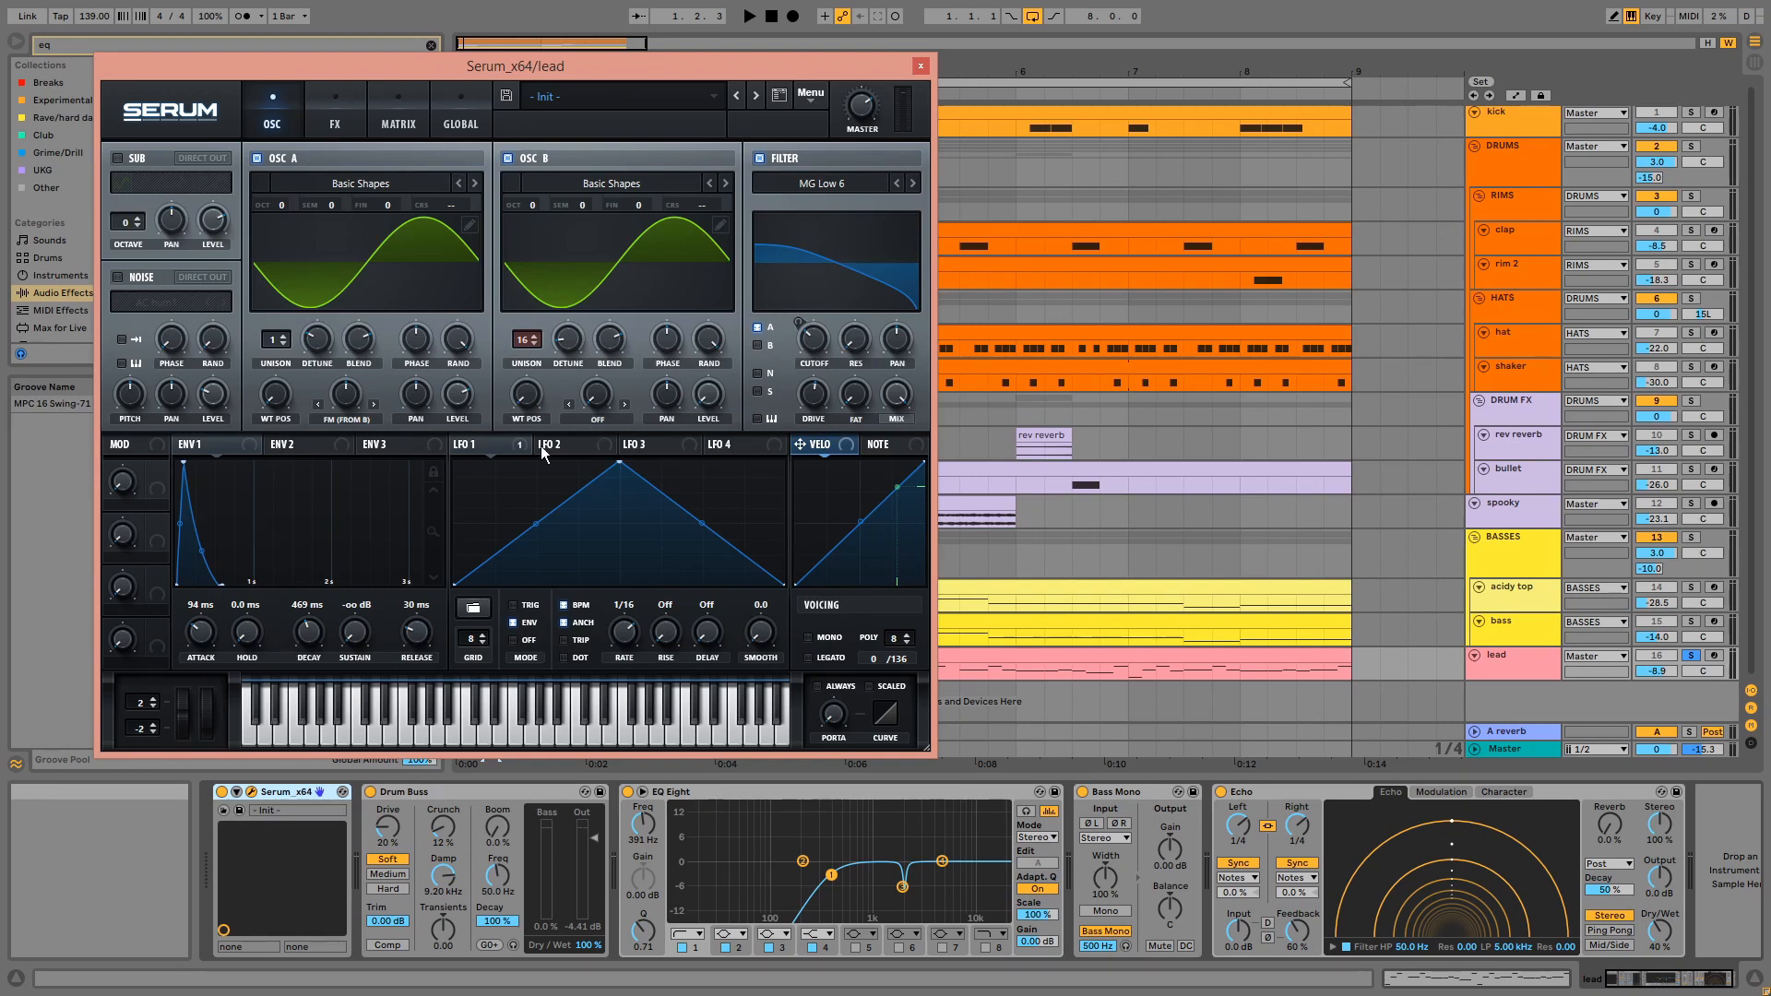
{"action": "left_click", "coordinate": [505, 447]}
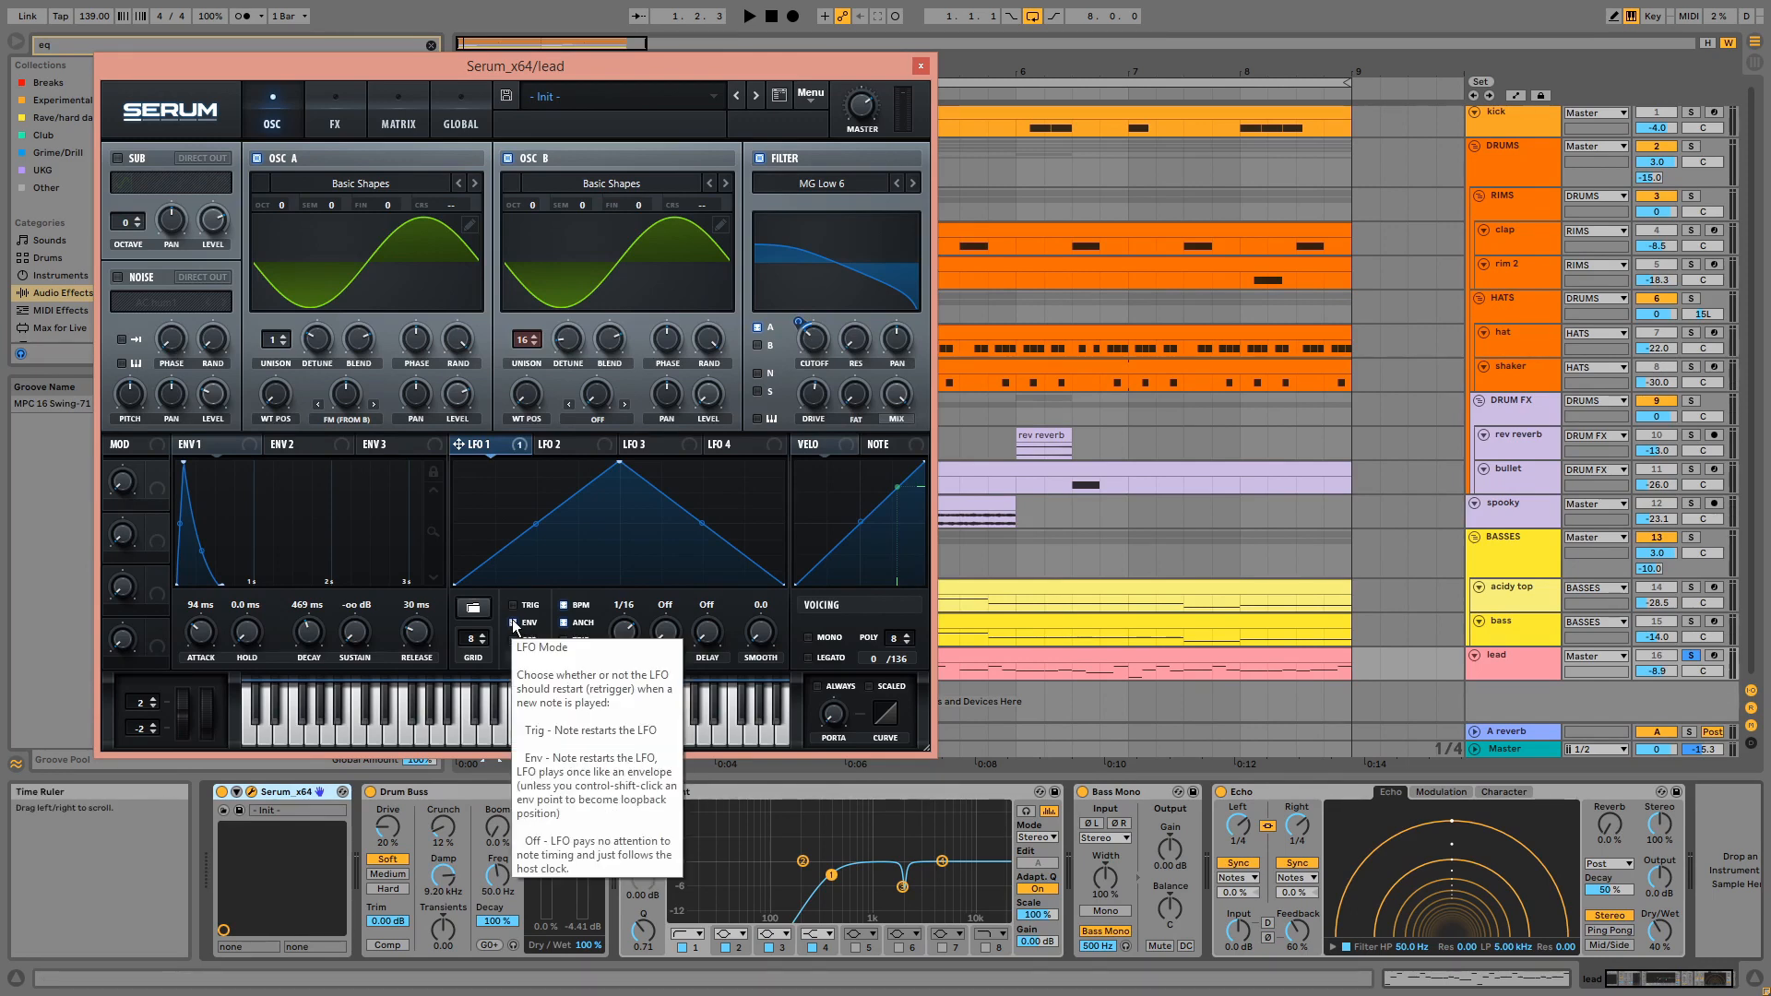
{"action": "key", "text": "space"}
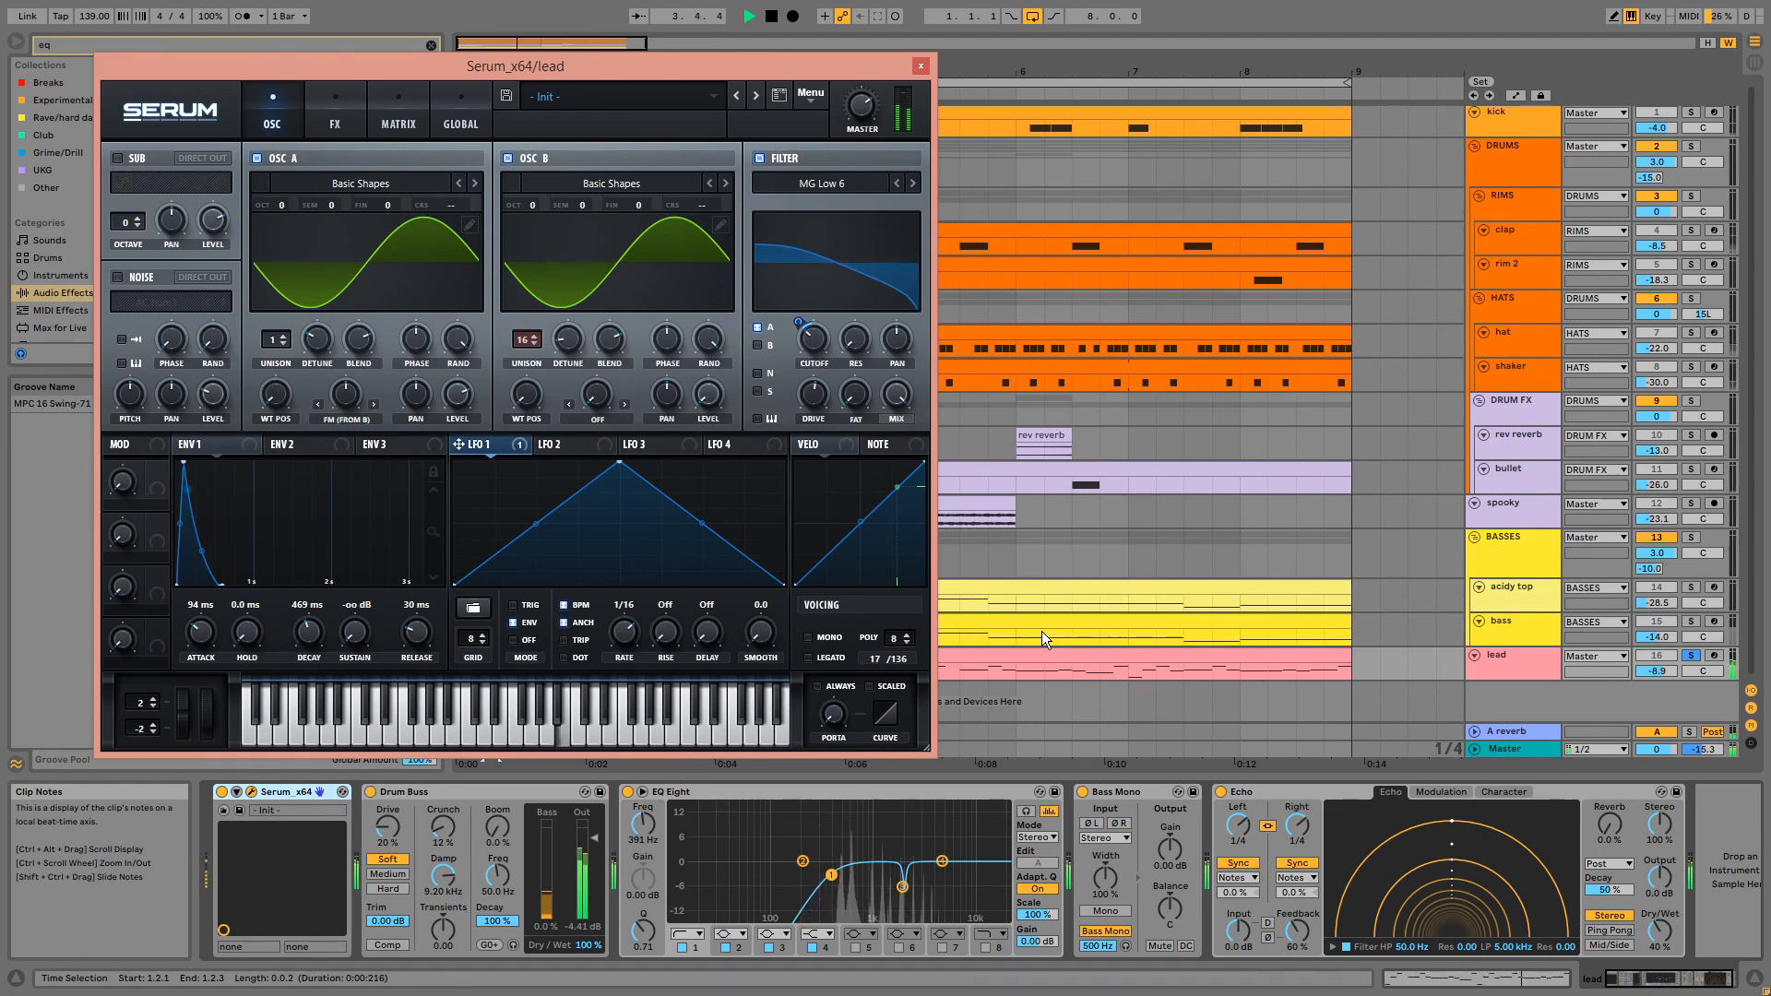
Step: Stop playback, review the lead Serum's Hyper/Dimension and Distortion effects, and close the synth window
{"action": "key", "text": "space"}
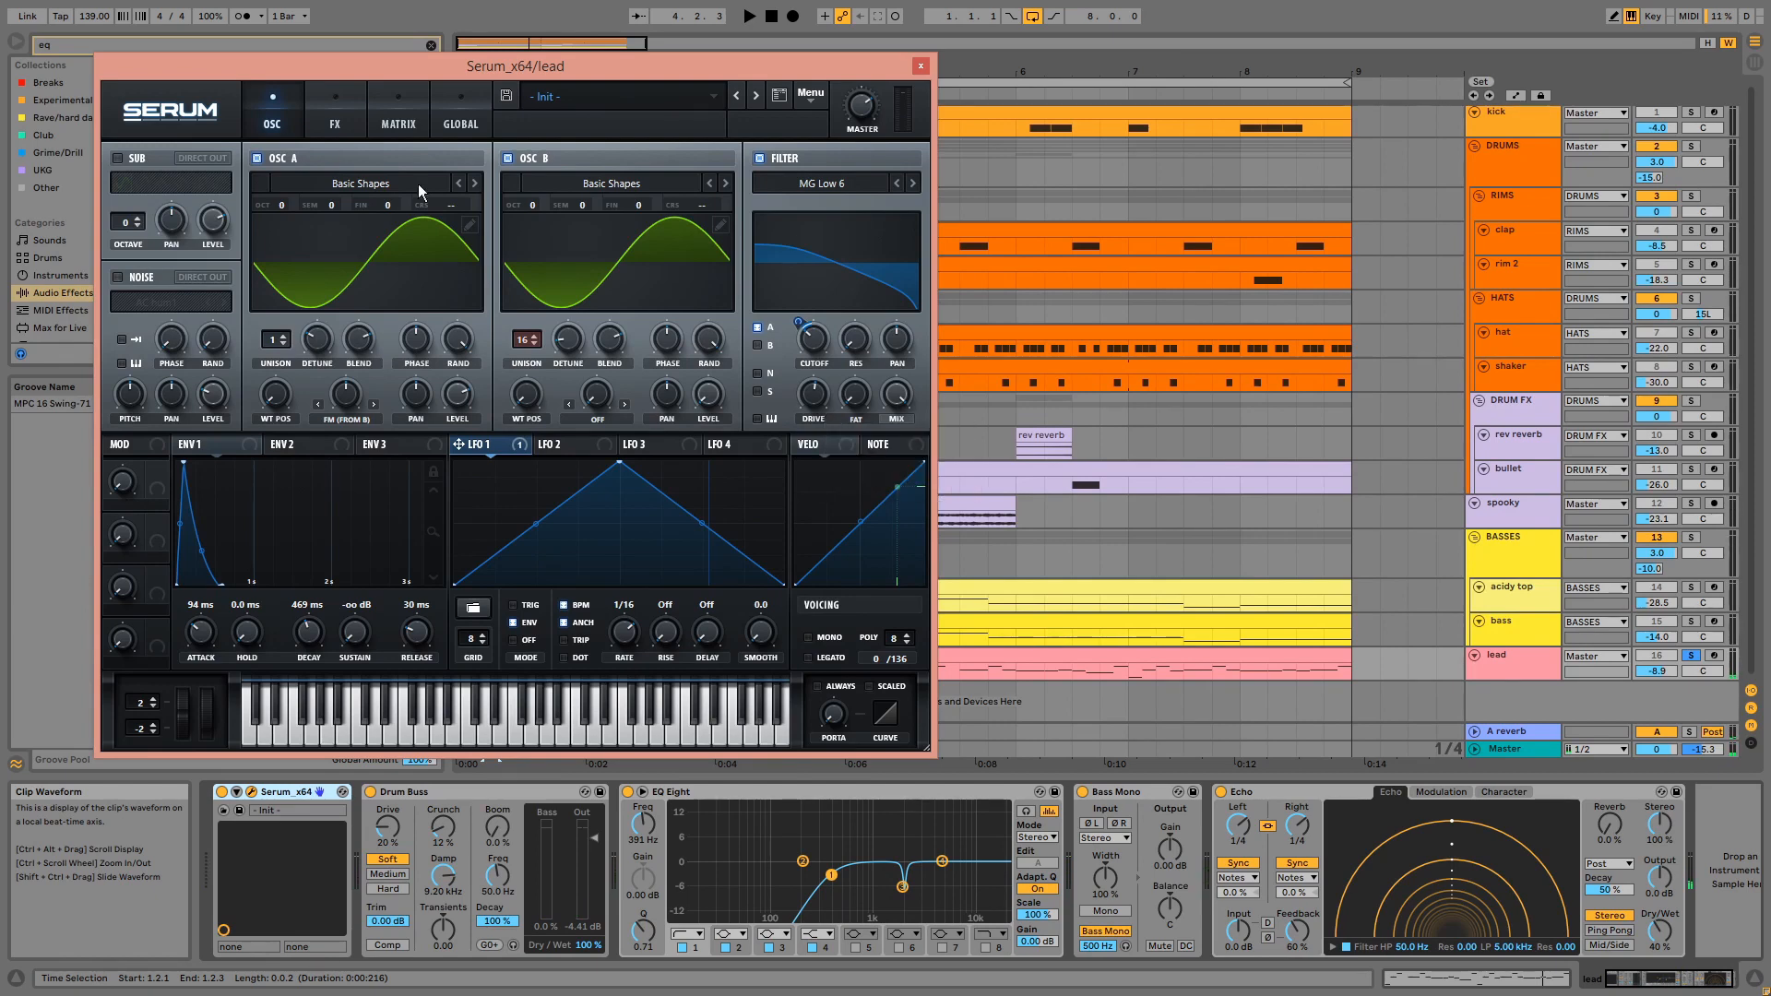
{"action": "left_click", "coordinate": [329, 120]}
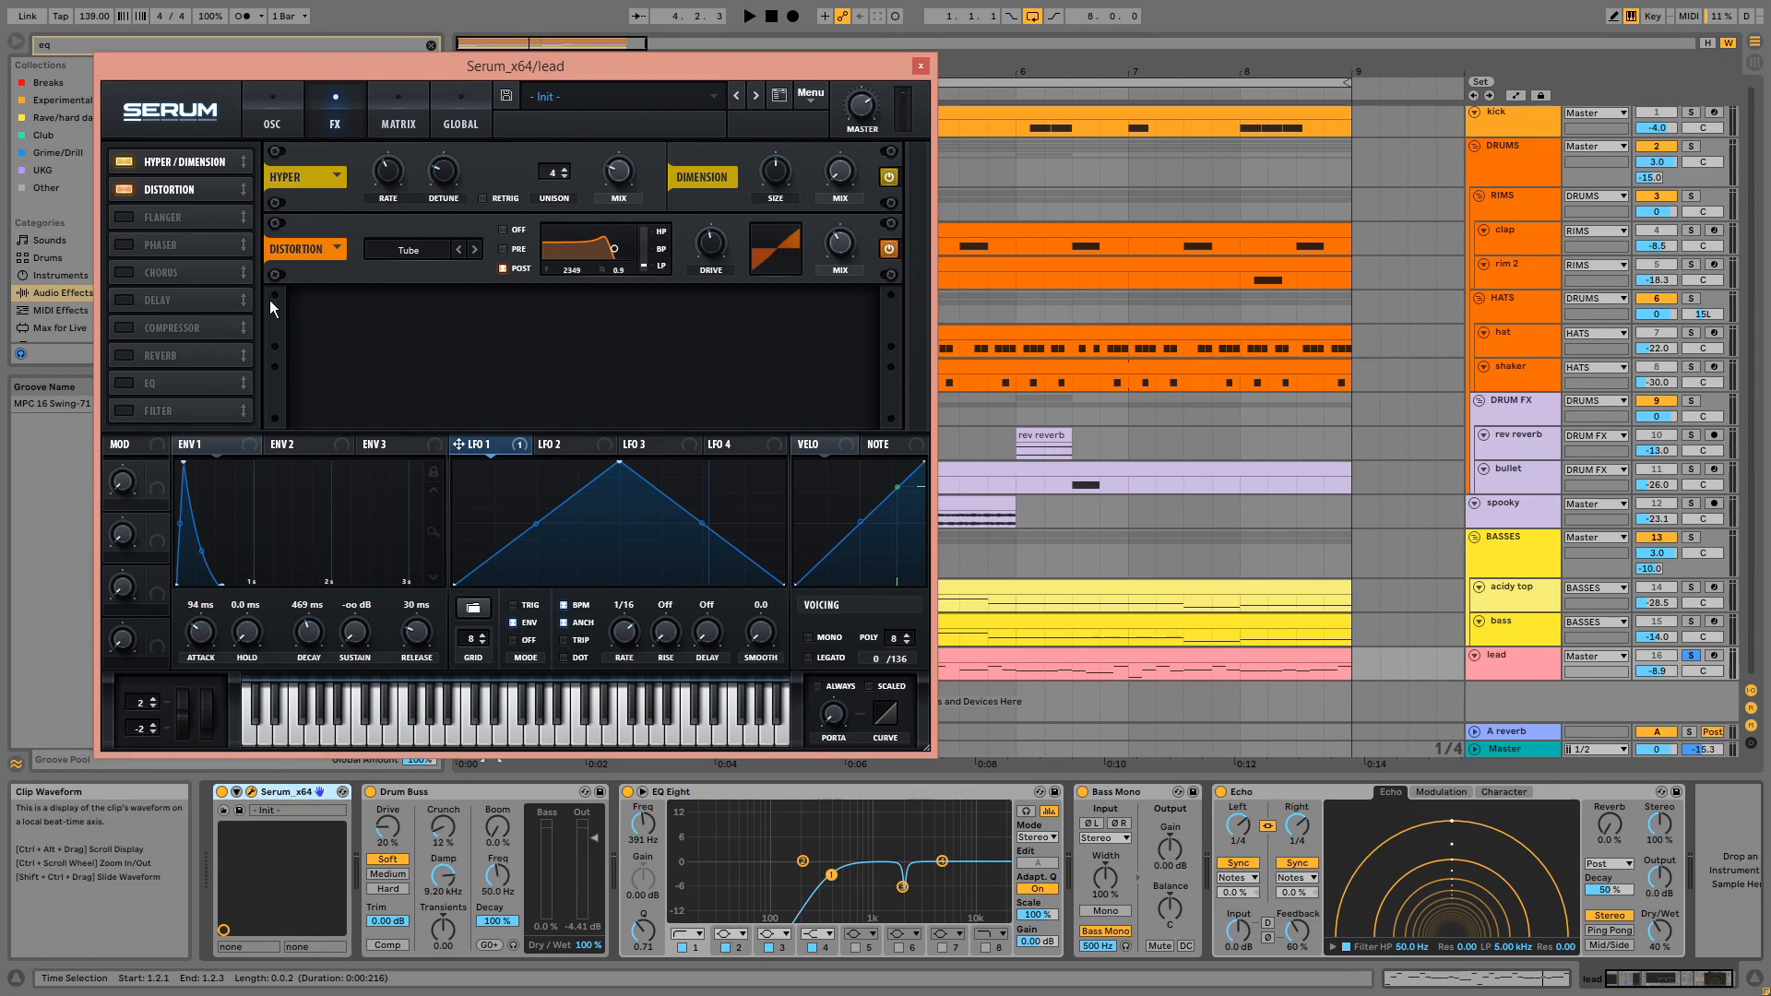
{"action": "left_click", "coordinate": [926, 67]}
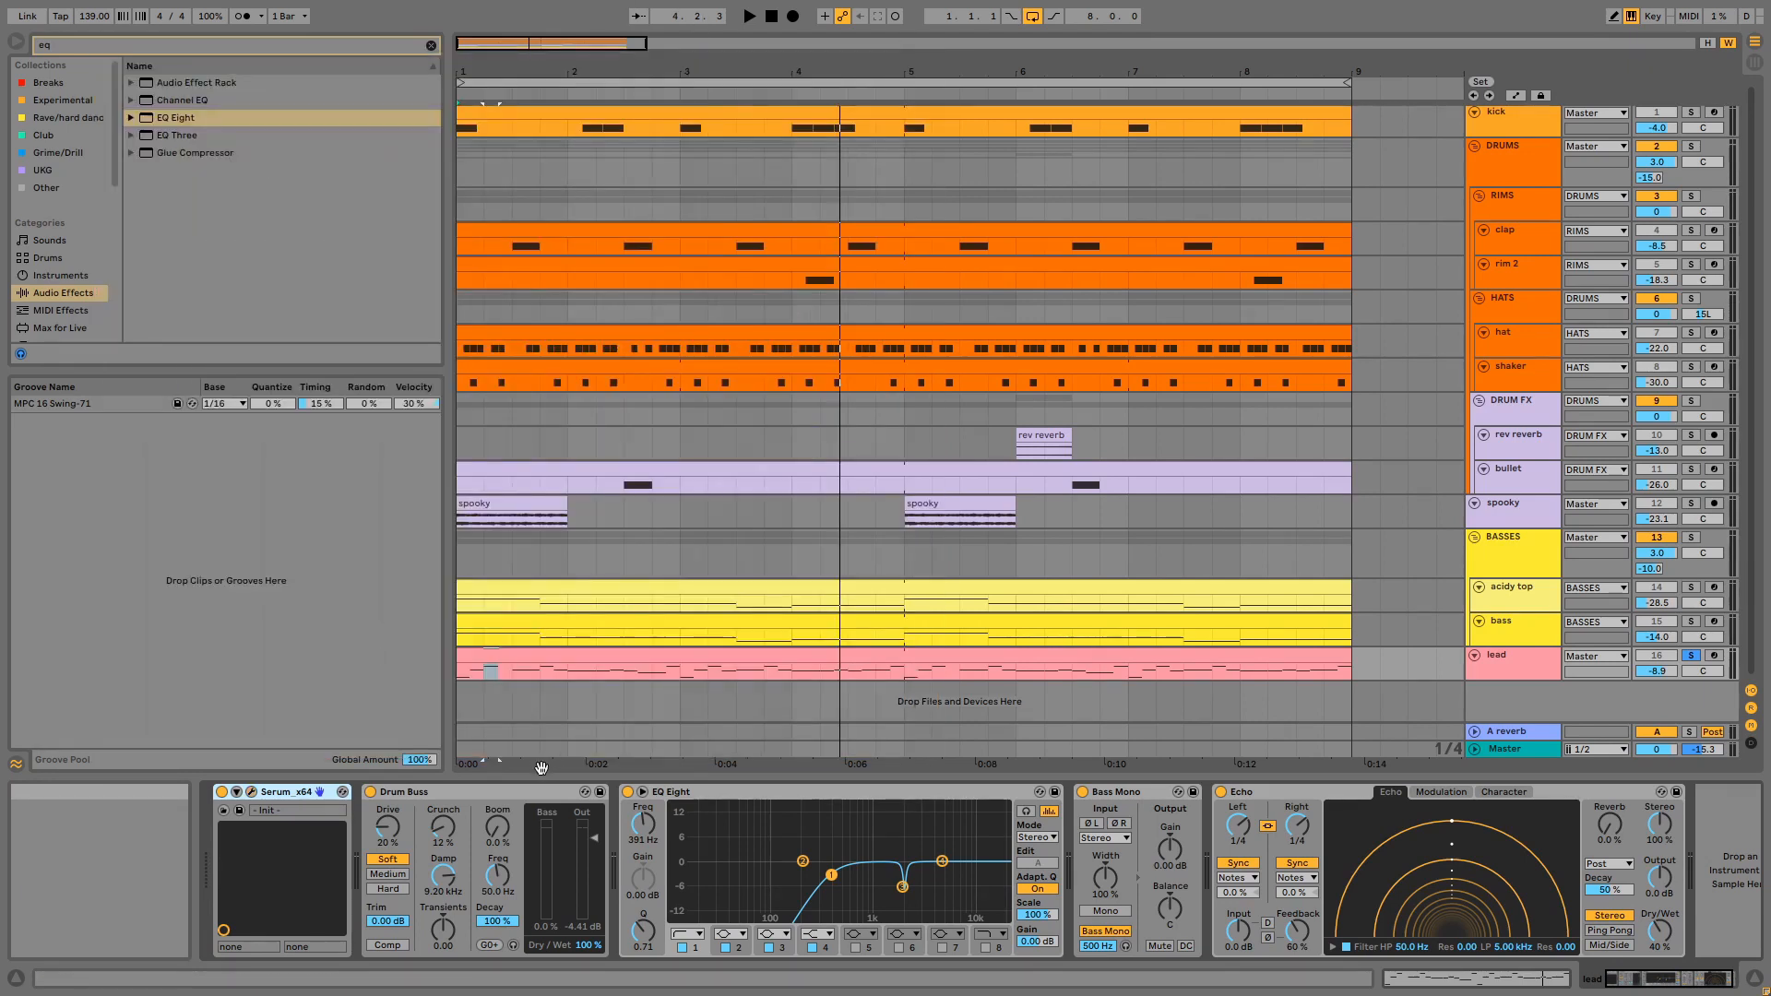
Step: Inspect the lead track's Drum Buss, EQ Eight, Bass Mono utility and Echo devices in turn
{"action": "left_click", "coordinate": [528, 790]}
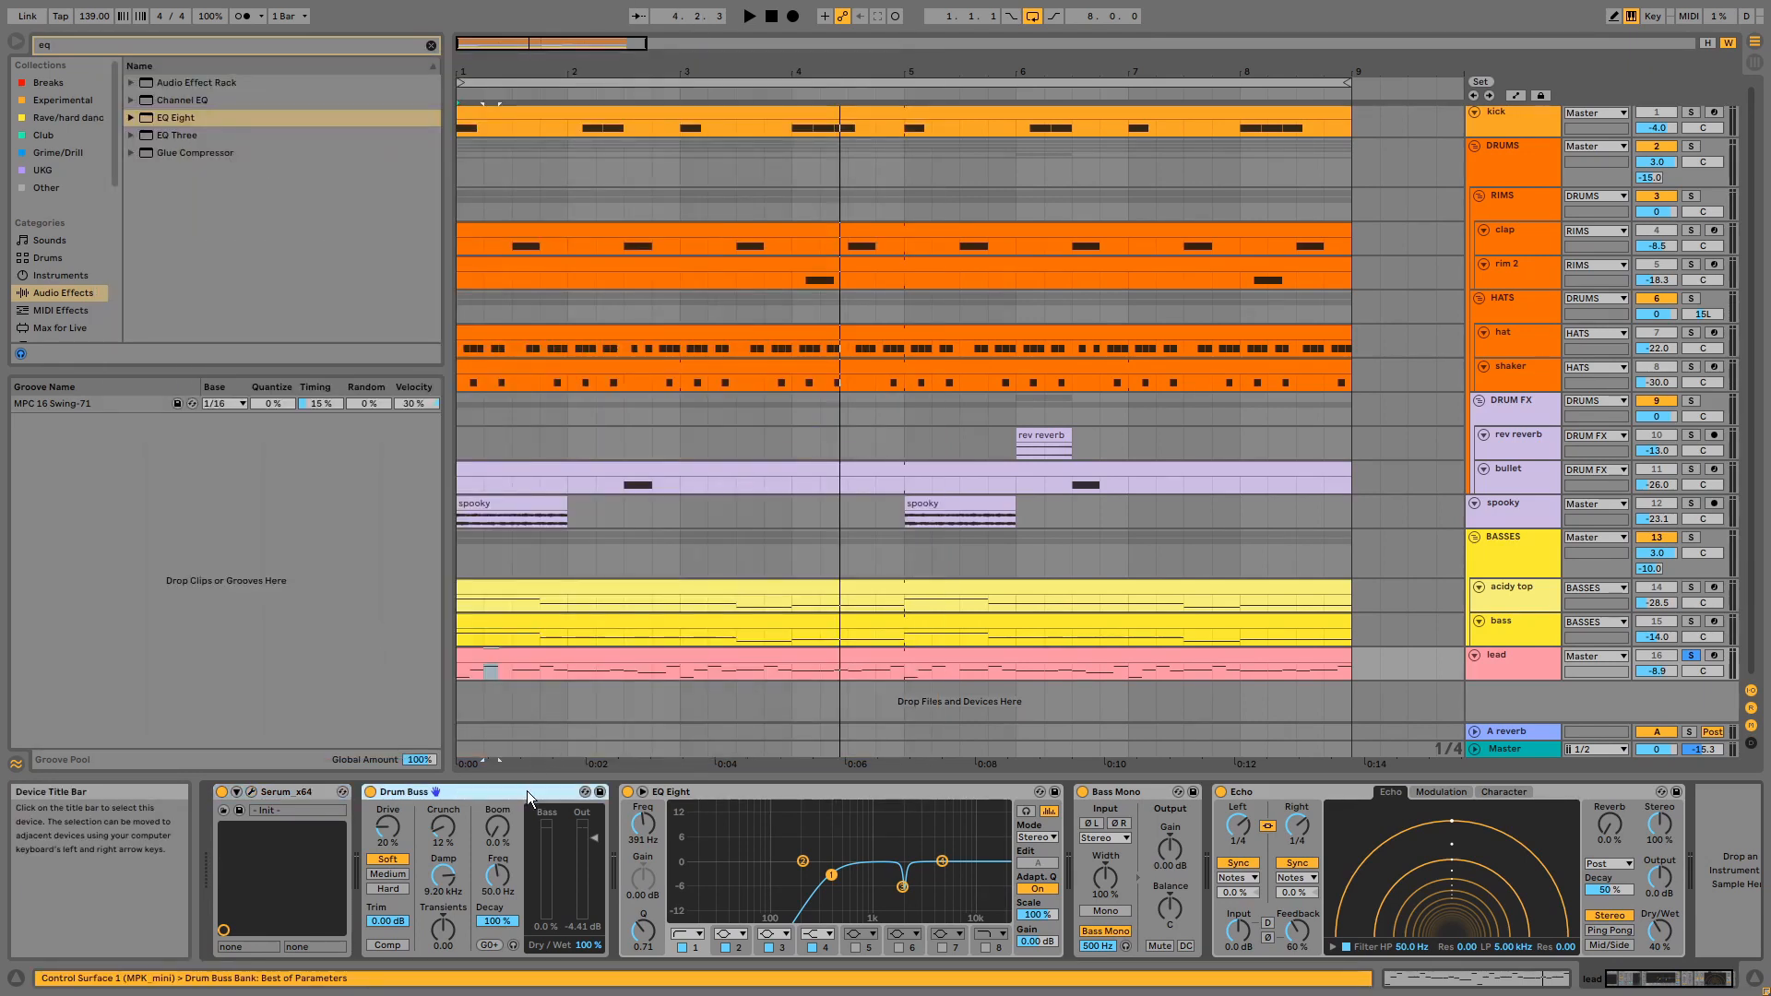
{"action": "left_click", "coordinate": [785, 791]}
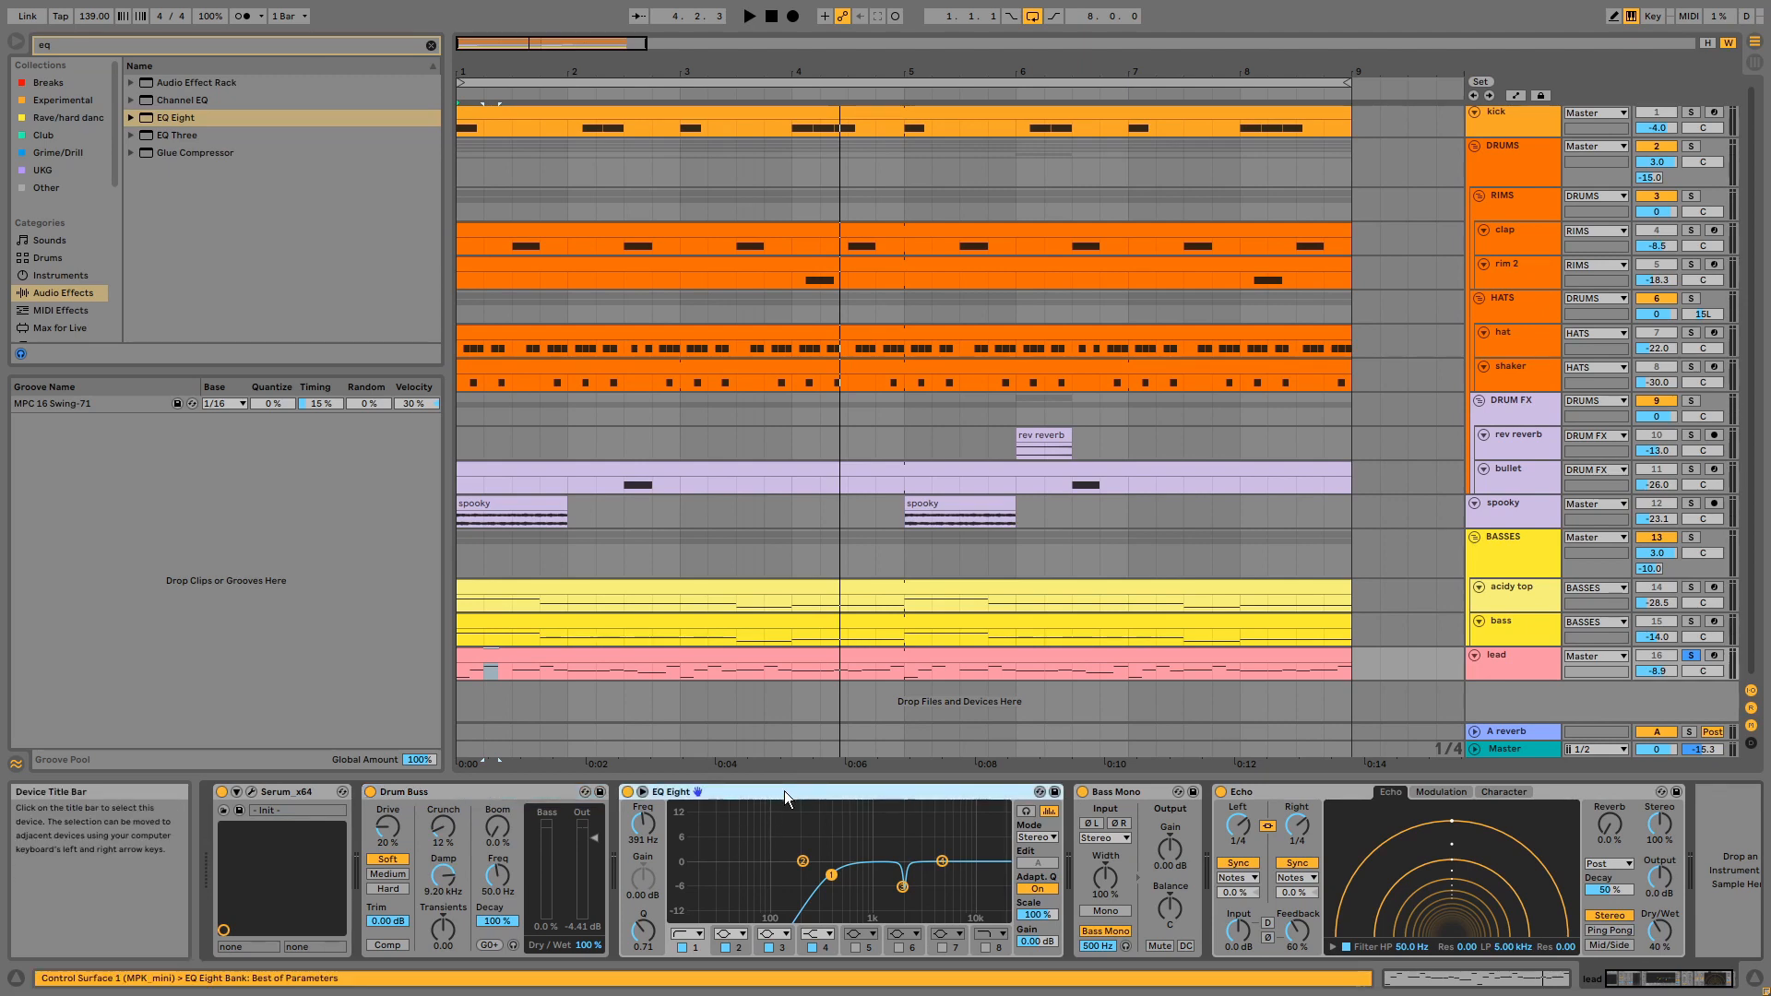
{"action": "left_click", "coordinate": [1115, 792]}
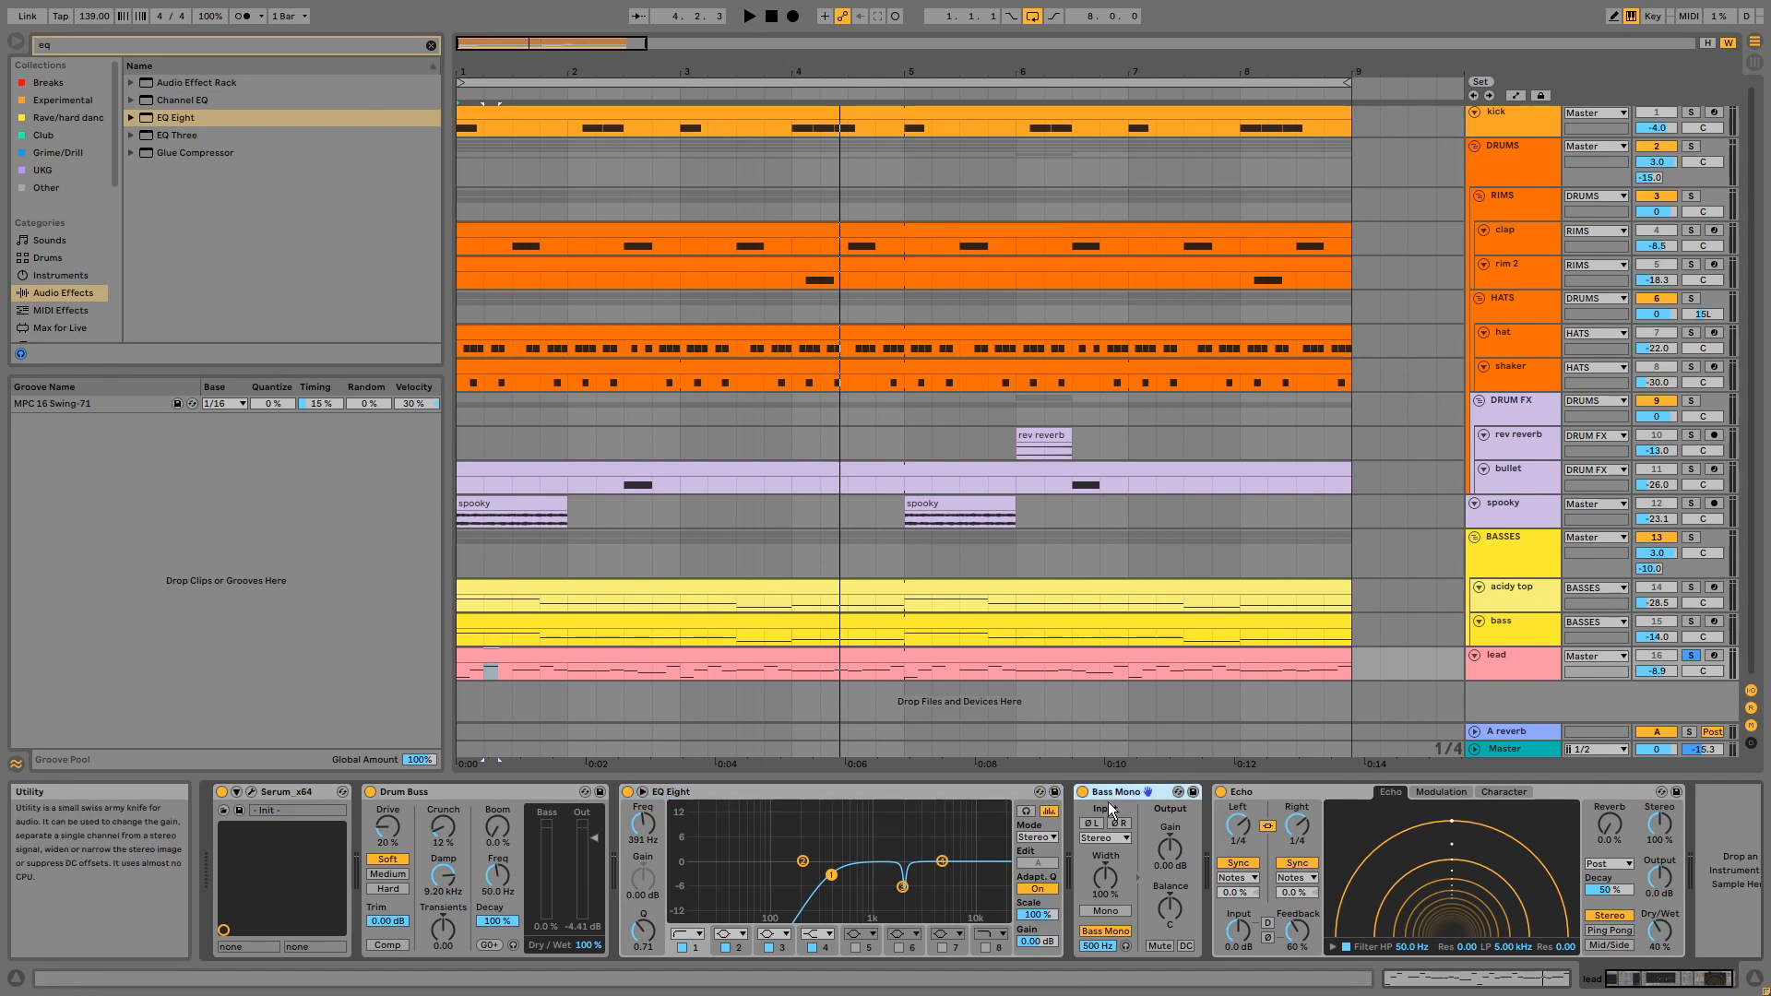
{"action": "left_click", "coordinate": [1337, 798]}
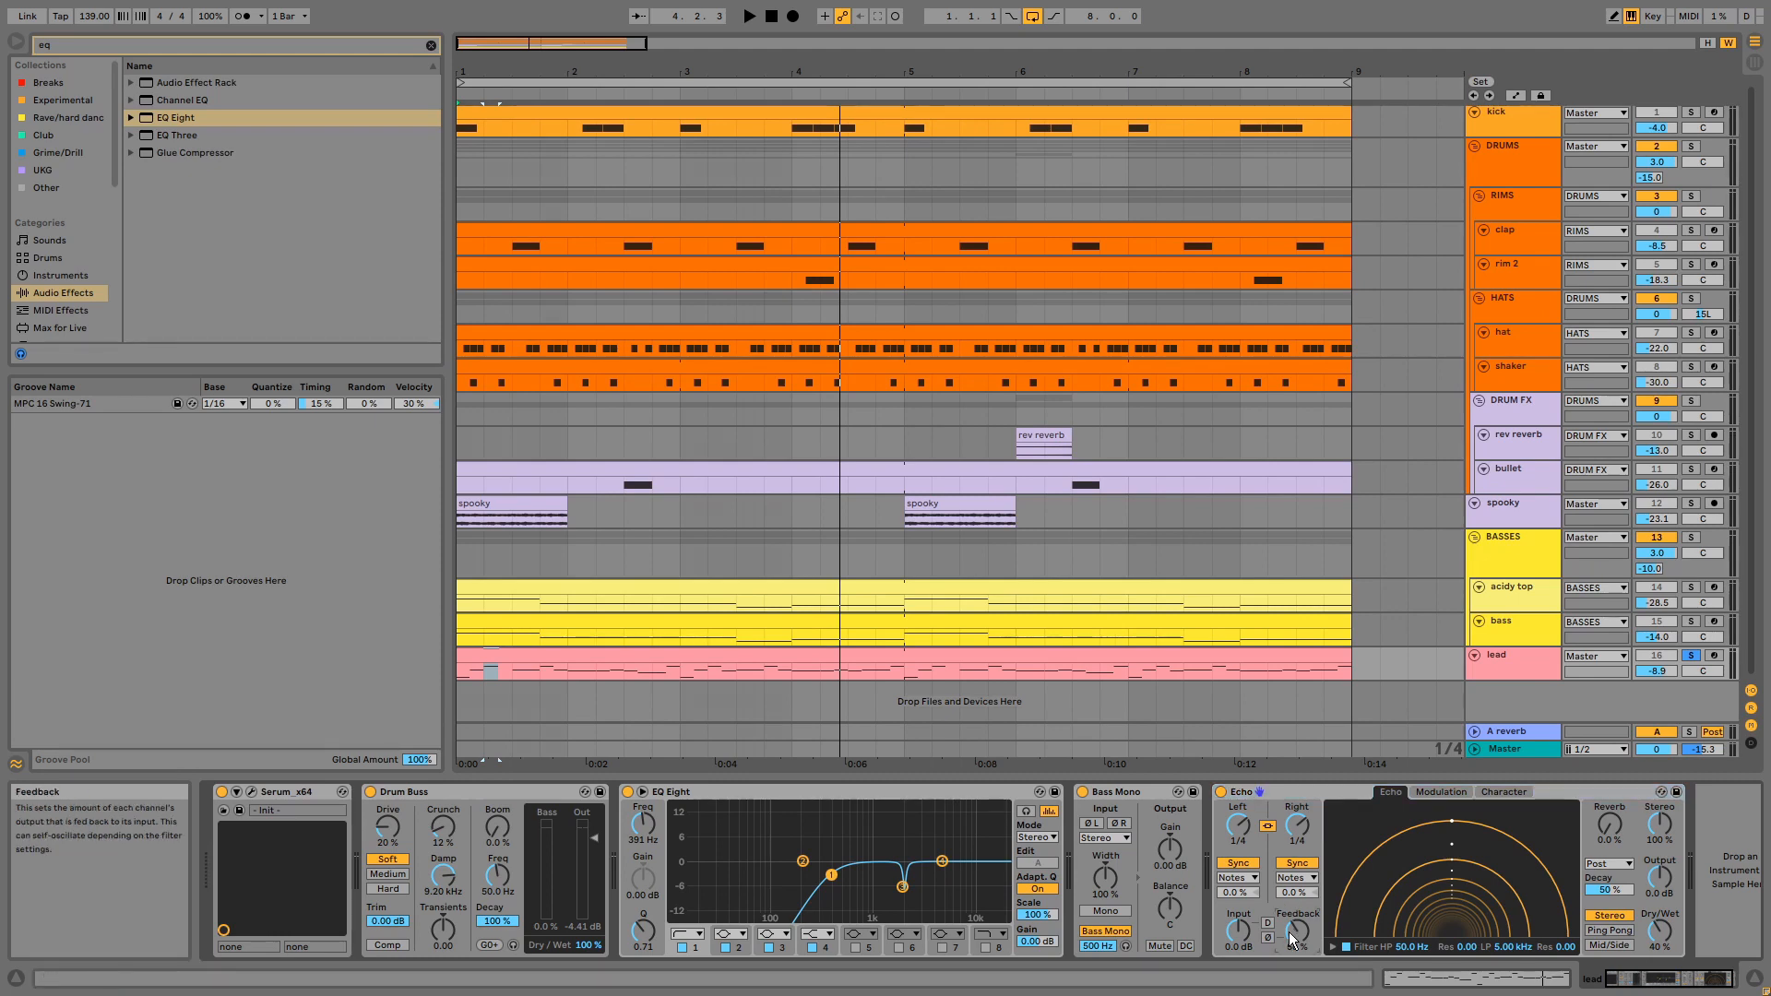
Step: Enlarge the lead track's lane to show its send level
{"action": "left_click", "coordinate": [1514, 661]}
{"action": "left_click_drag", "start_coordinate": [1516, 681], "coordinate": [1517, 697]}
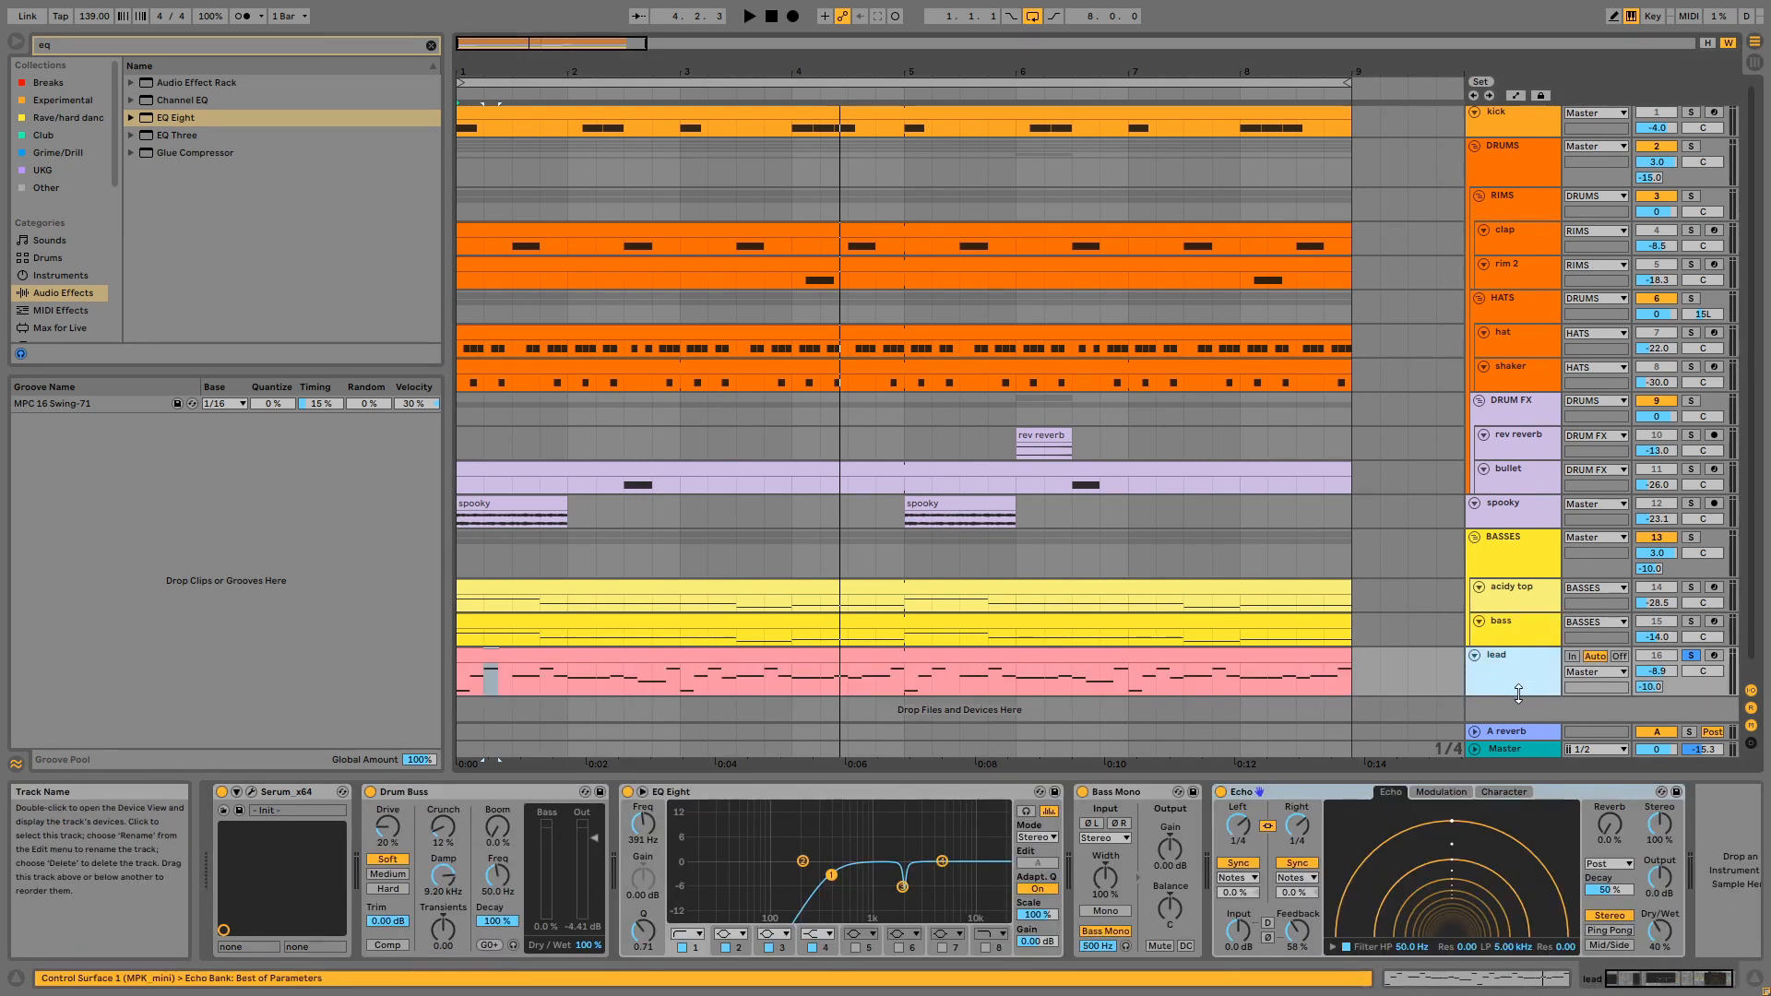